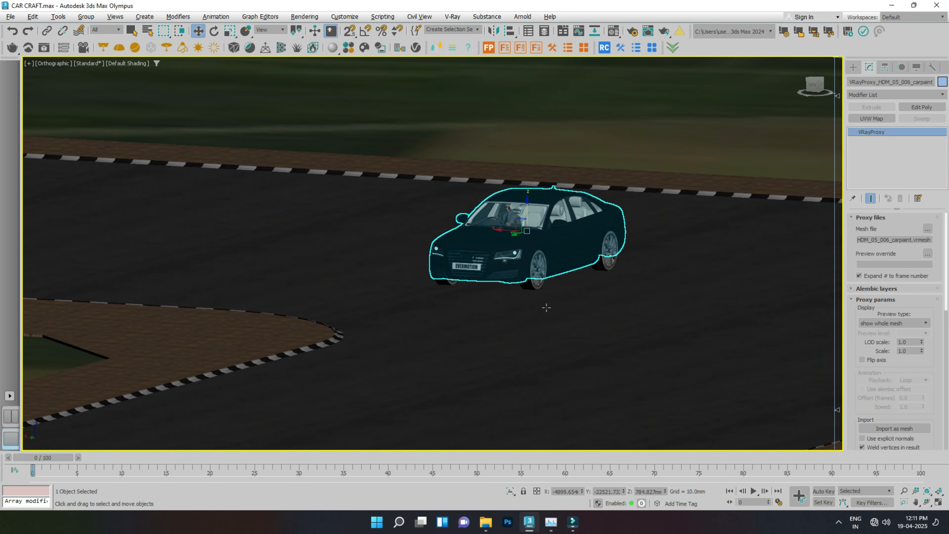
Examine the car's wheels as separate objects by selecting them one after another around the body.
scroll(525, 237, down, 3)
scroll(503, 295, up, 3)
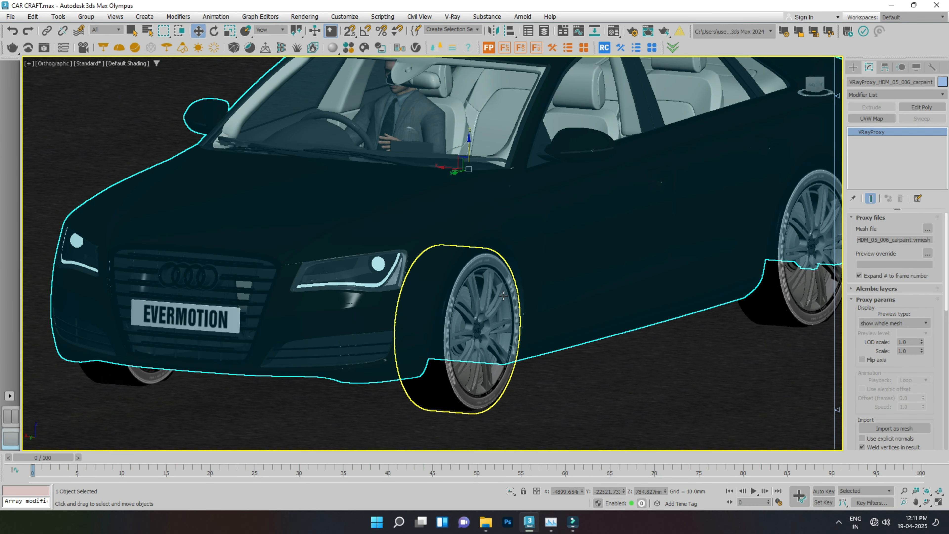
click(498, 322)
scroll(498, 322, down, 10)
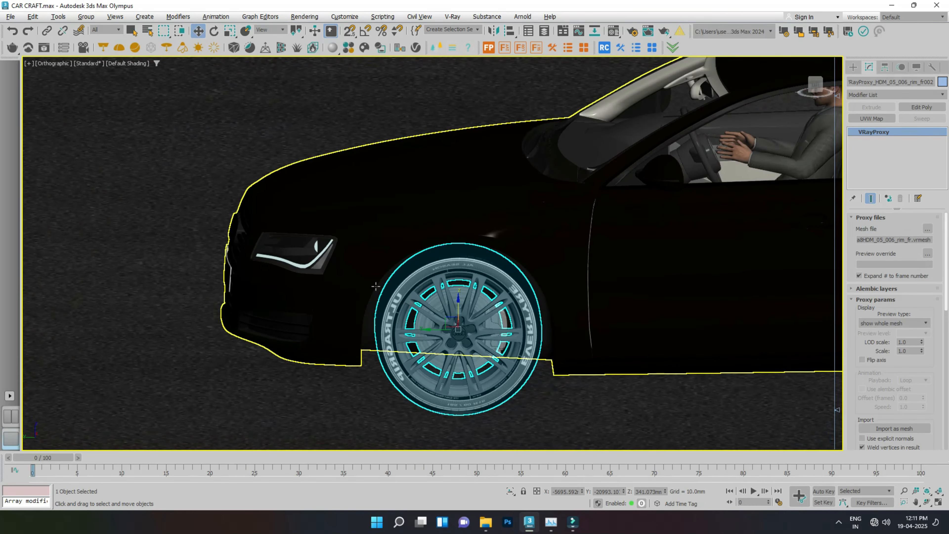
click(562, 301)
alt+middle_drag(561, 301, 417, 301)
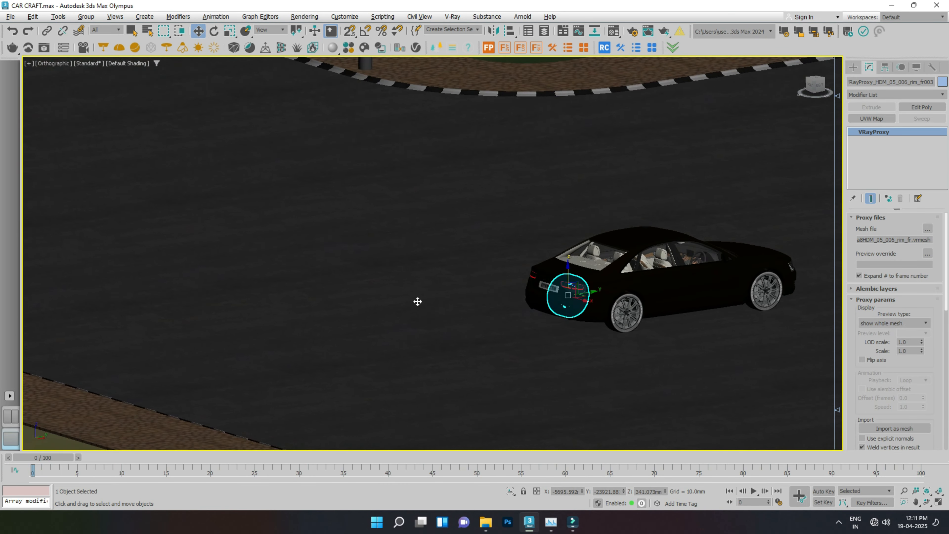
scroll(639, 324, up, 3)
click(628, 310)
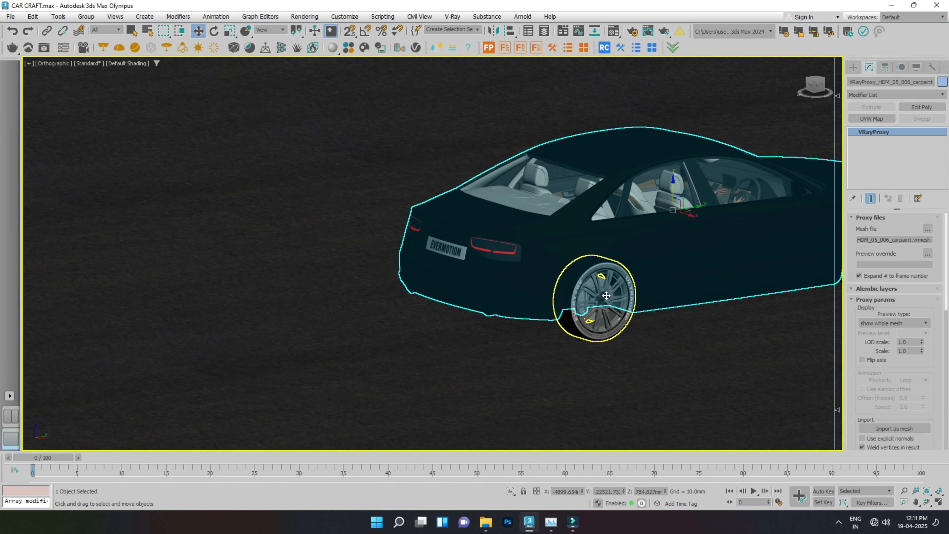
click(602, 296)
alt+middle_drag(602, 295, 498, 261)
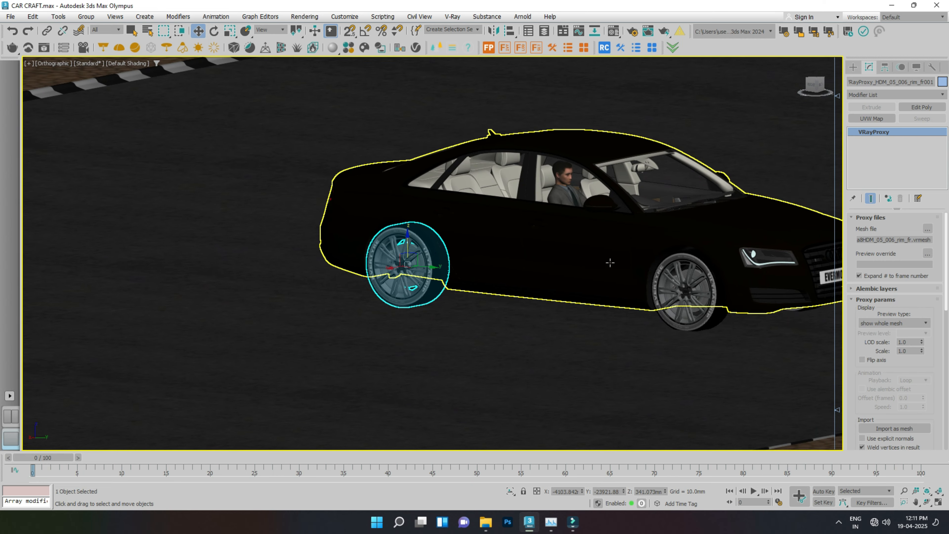
click(680, 267)
Select the driver figure inside the car to check that it is a separate object.
click(585, 181)
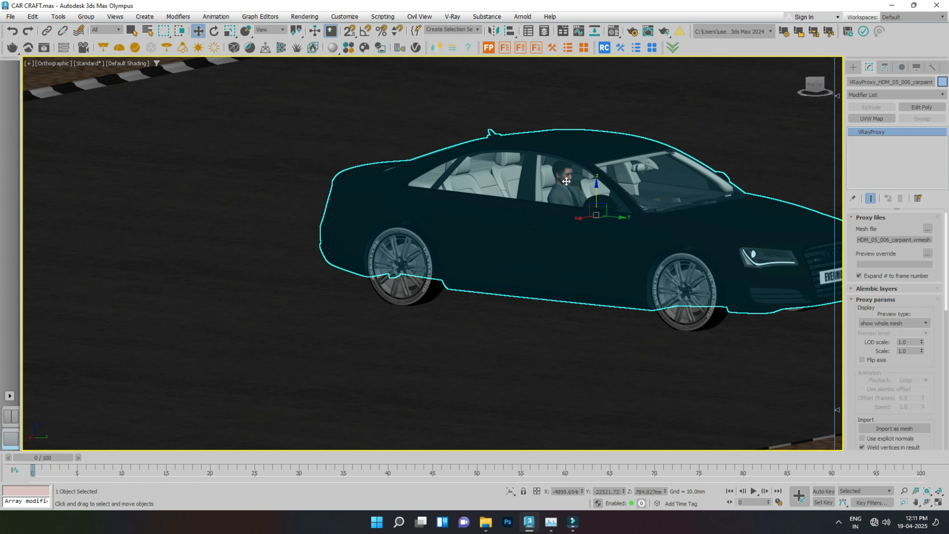
key(F3)
scroll(560, 179, up, 8)
click(535, 171)
key(F3)
scroll(536, 171, down, 8)
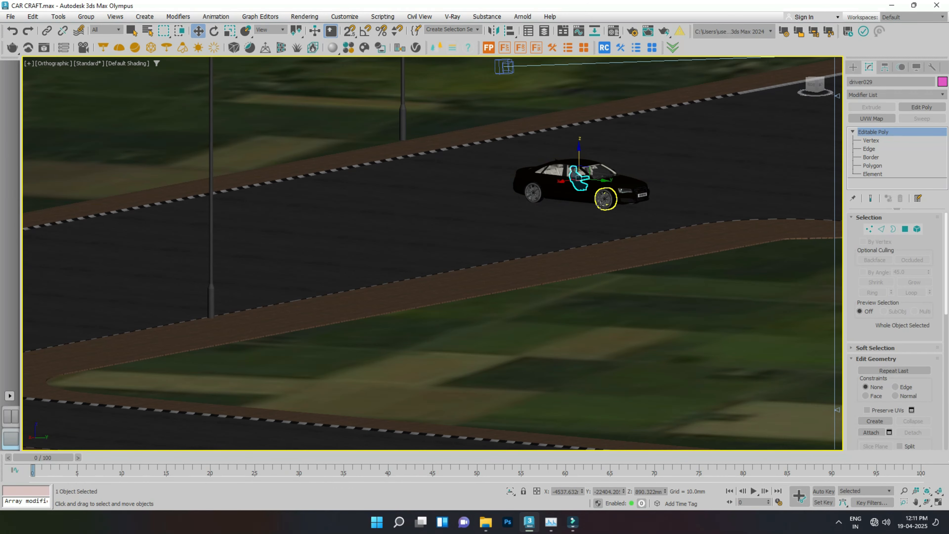
Look at the scene through CAM_1 and inspect the road and the car in the shot.
key(c)
click(555, 205)
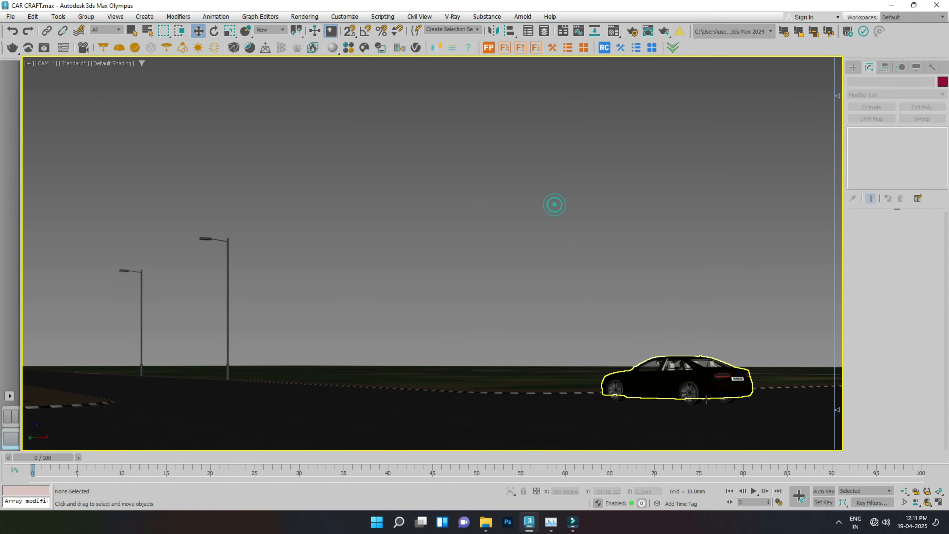
click(186, 398)
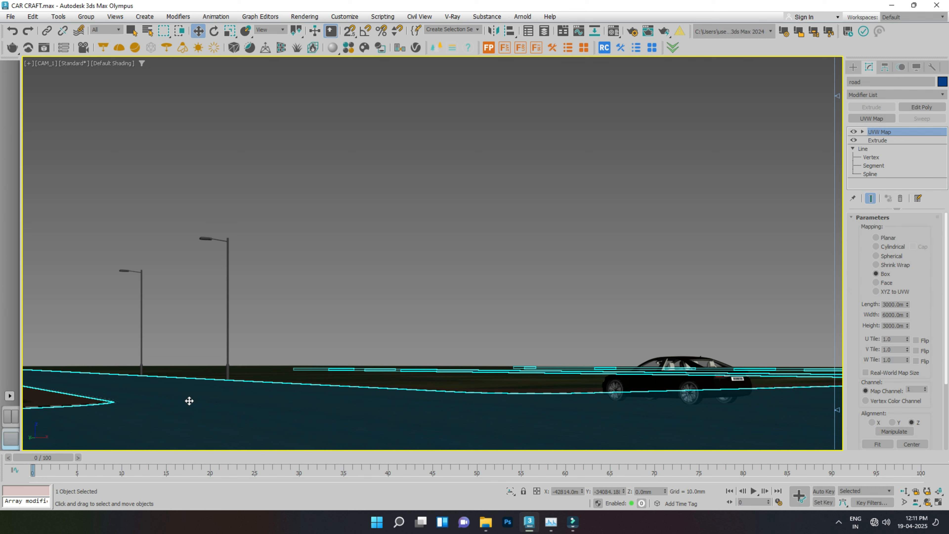
click(373, 232)
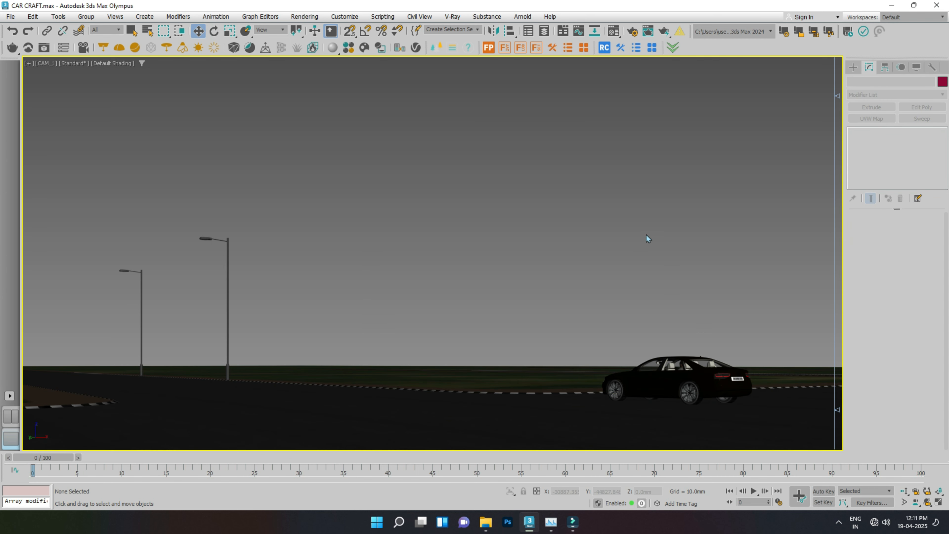
click(649, 382)
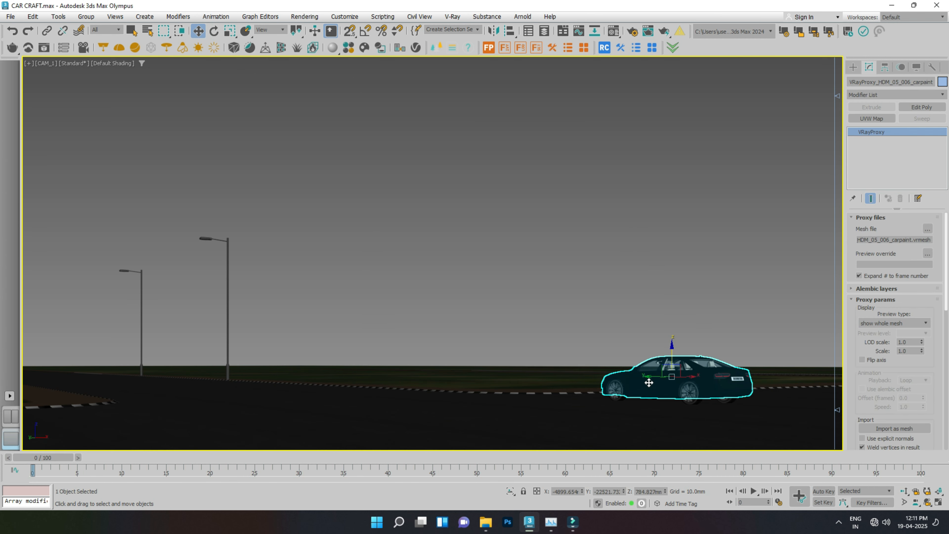
Show the area around the car in a wireframe top view with nothing selected.
key(t)
key(z)
scroll(518, 285, down, 3)
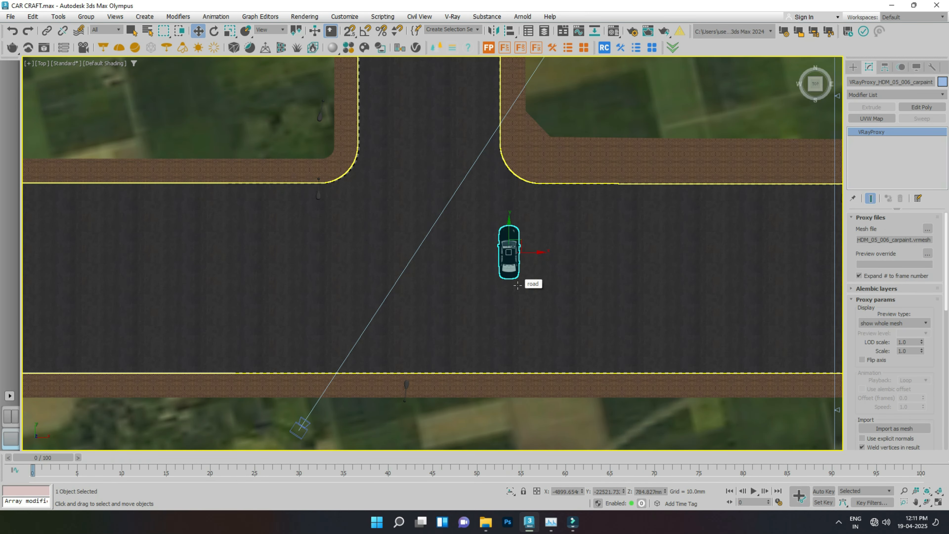
key(F3)
click(572, 267)
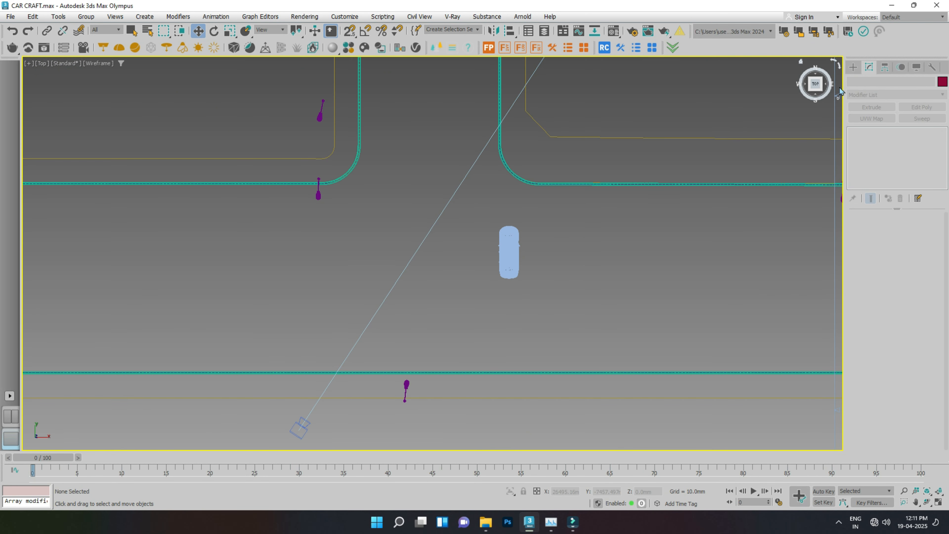
Load Craft Director Studio Util, start Director Studio and place its window clear of the car.
click(853, 67)
click(931, 68)
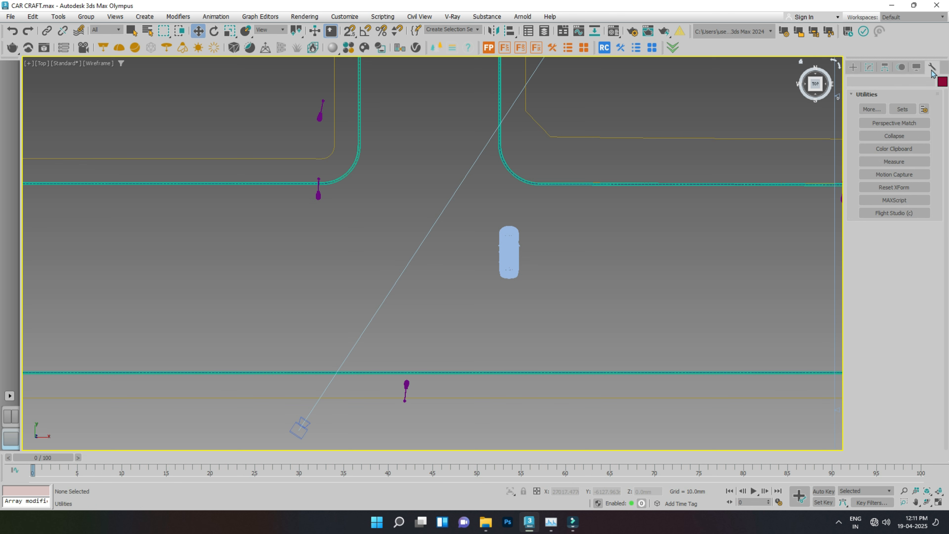
click(873, 109)
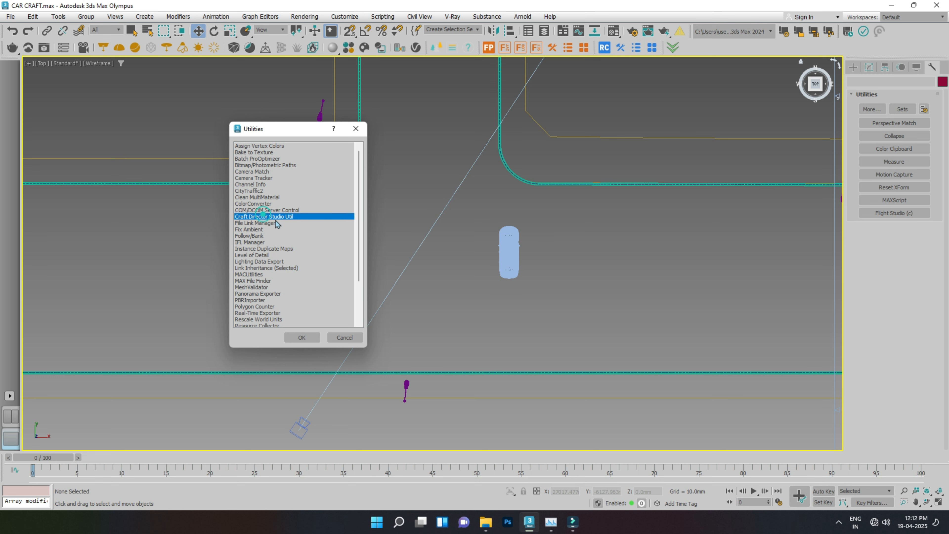
click(301, 337)
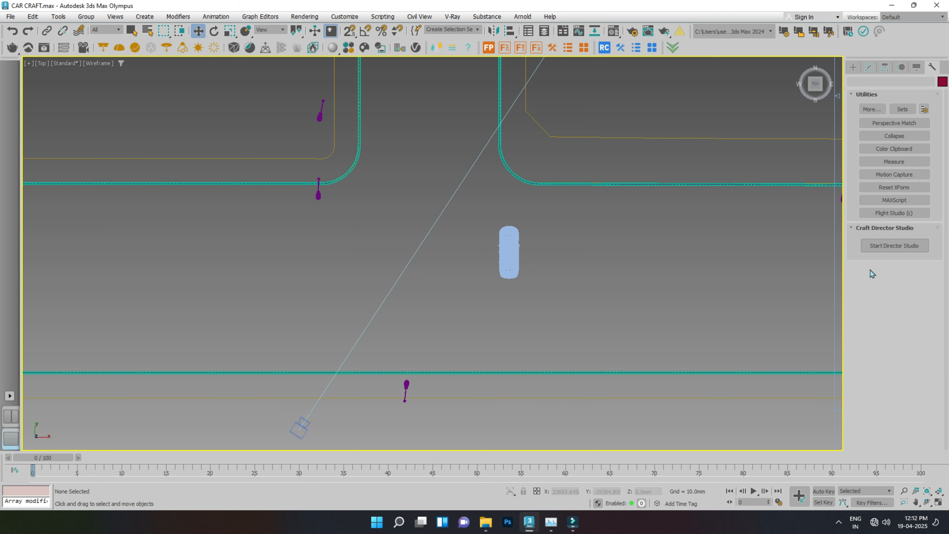
click(922, 248)
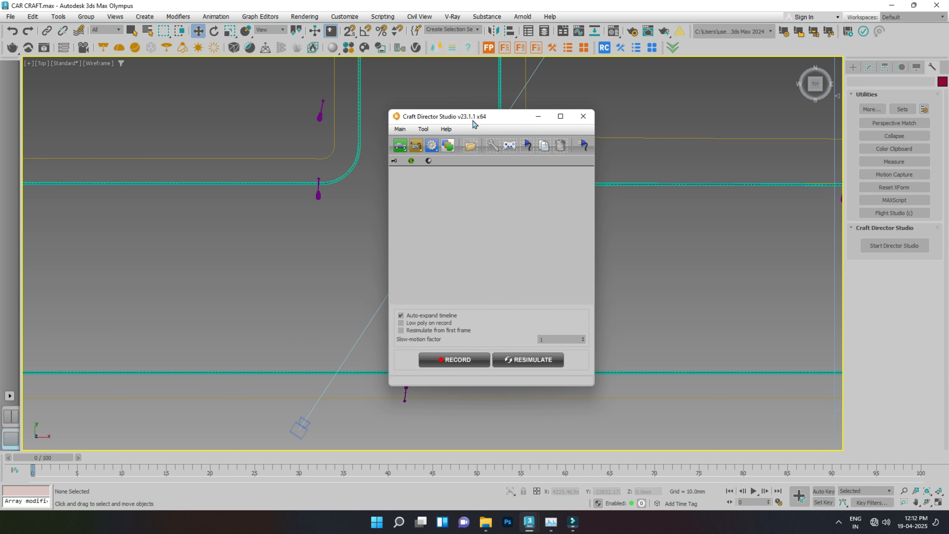
drag(472, 121, 641, 111)
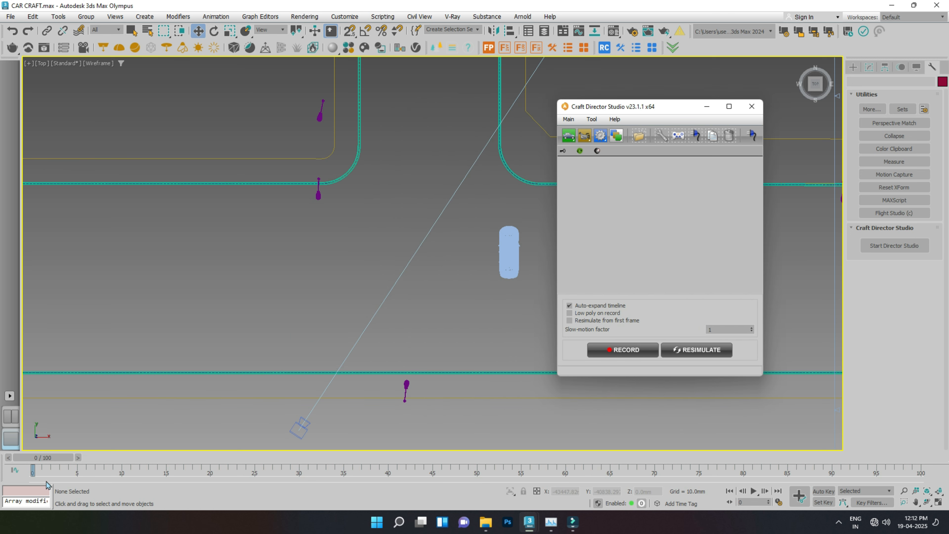
drag(648, 107, 658, 106)
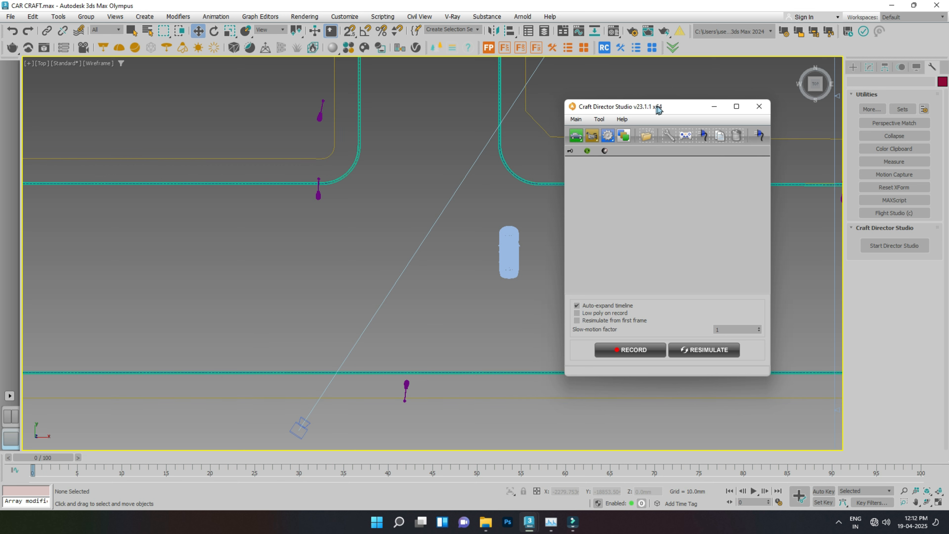
Add a 4WheelerFree vehicle rig to the scene from the Craft Vehicles.
click(580, 137)
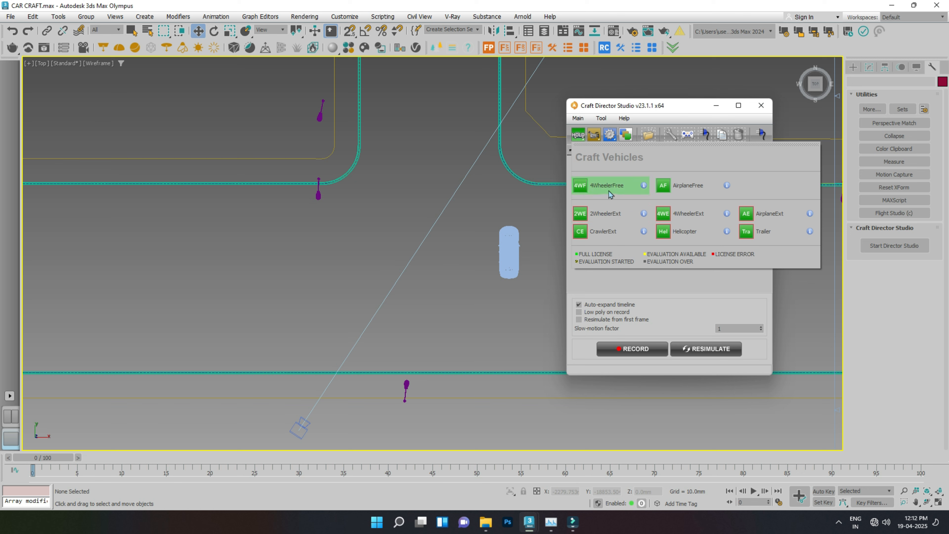
click(616, 192)
click(641, 162)
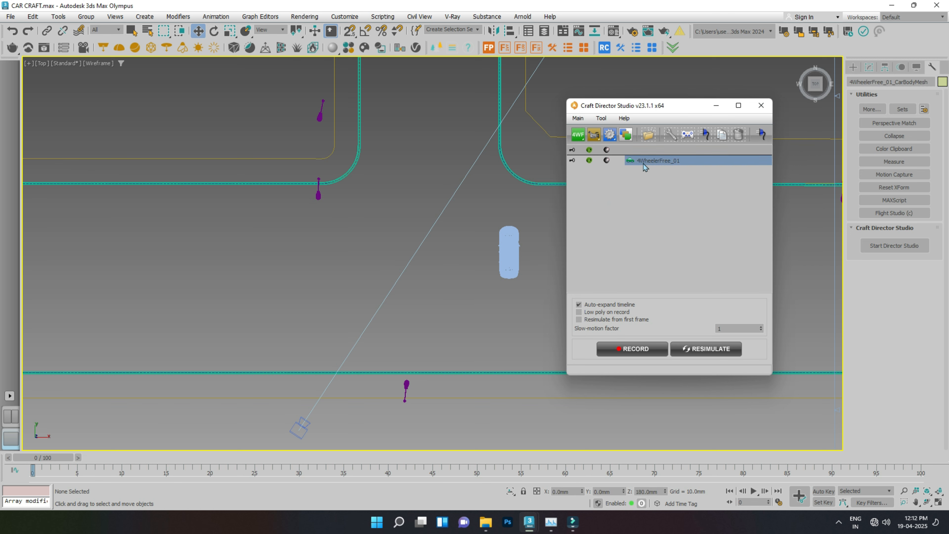
Select all parts of the 4WheelerFree rig, including its separate marker, and move them onto the road beside the car.
scroll(299, 209, down, 5)
scroll(321, 189, up, 10)
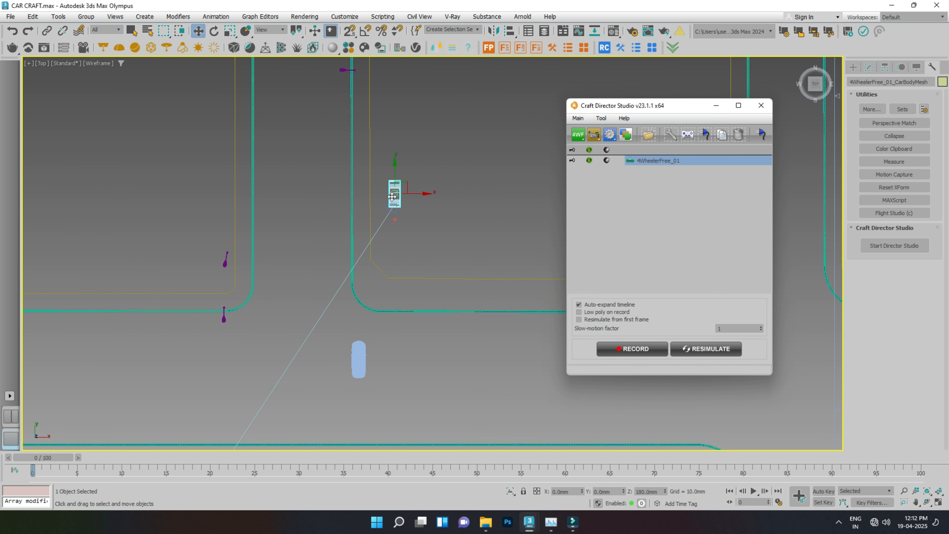
click(472, 153)
scroll(376, 254, up, 4)
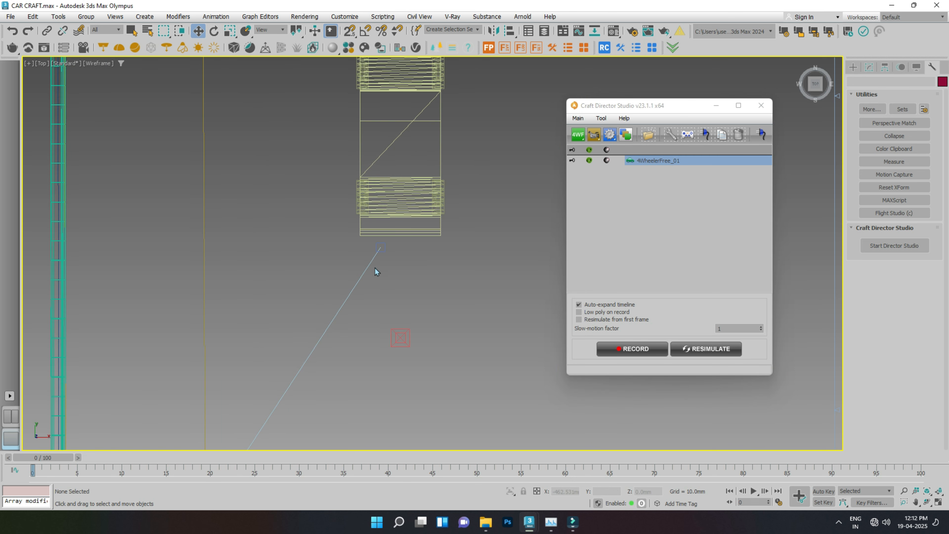
scroll(387, 193, down, 5)
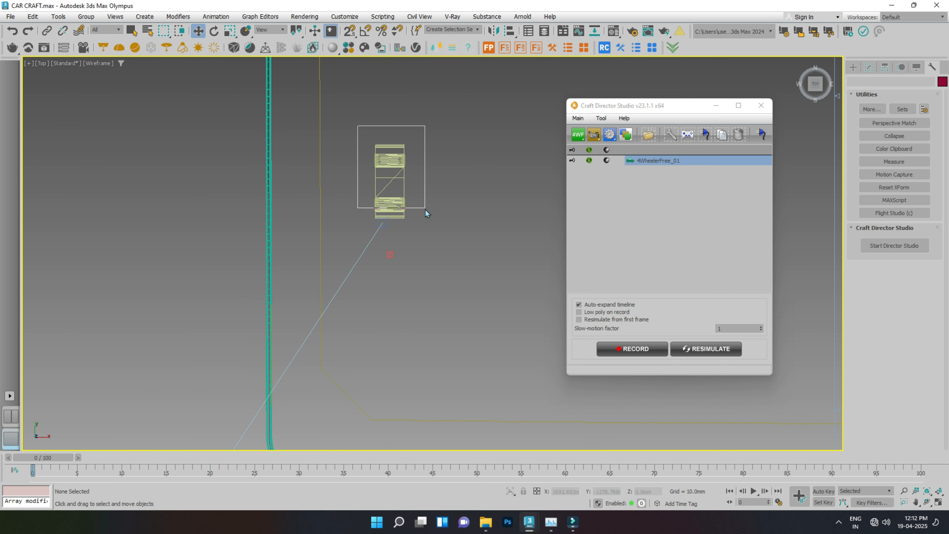
drag(423, 220, 425, 231)
scroll(386, 226, up, 6)
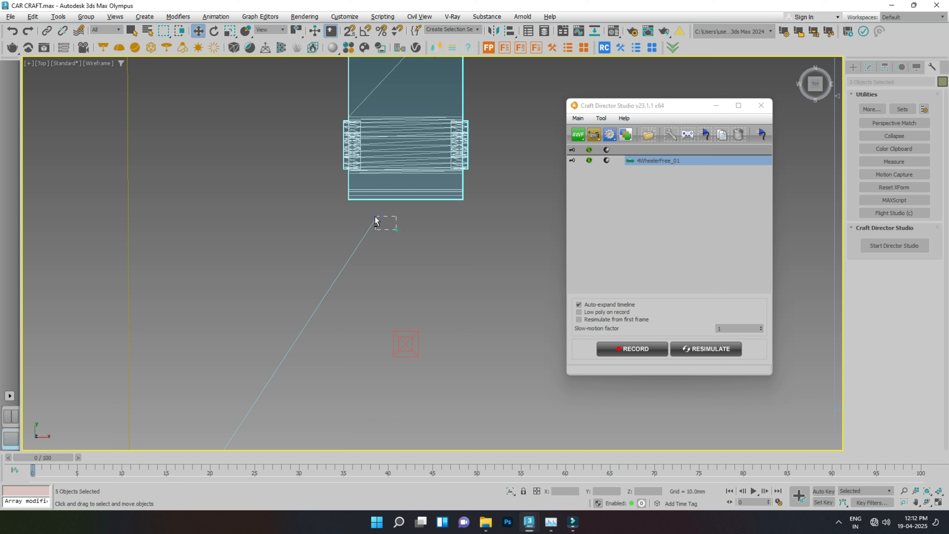
scroll(395, 227, down, 3)
scroll(437, 153, down, 7)
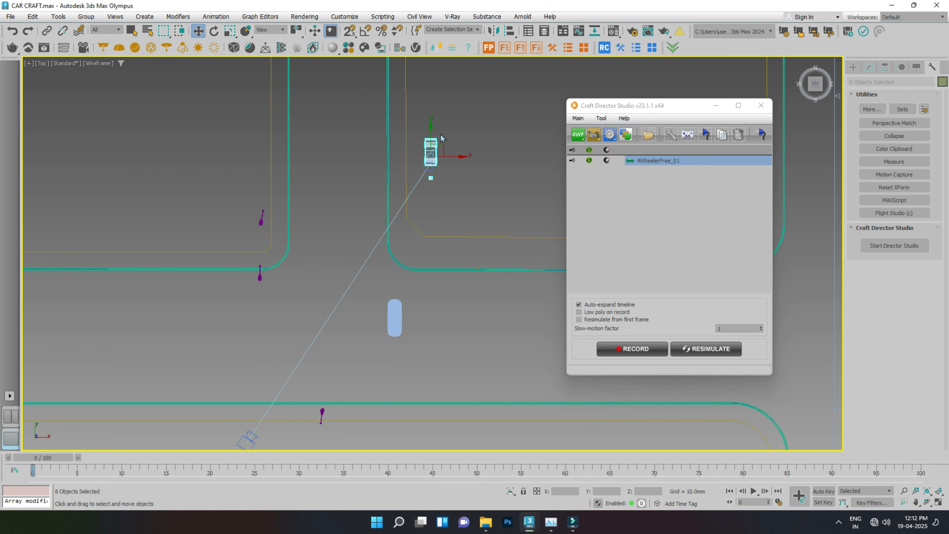
drag(442, 143, 425, 305)
scroll(381, 329, up, 5)
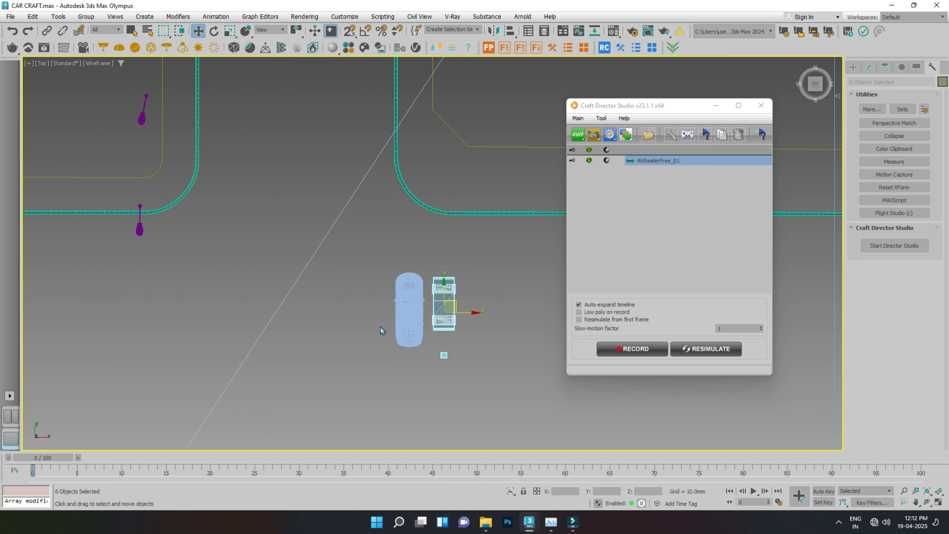
Move the selected 4WheelerFree rig so it is centred over the car in the top view.
scroll(498, 286, up, 3)
drag(507, 268, 409, 288)
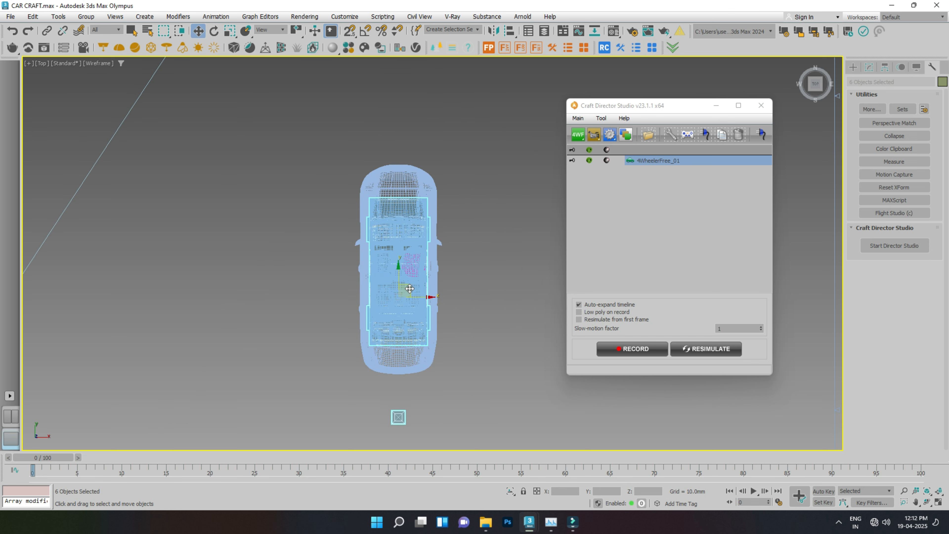
Compare the rig's size and wheel positions with the car's body and front wheel from the side in shaded display.
alt+middle_drag(409, 288, 357, 195)
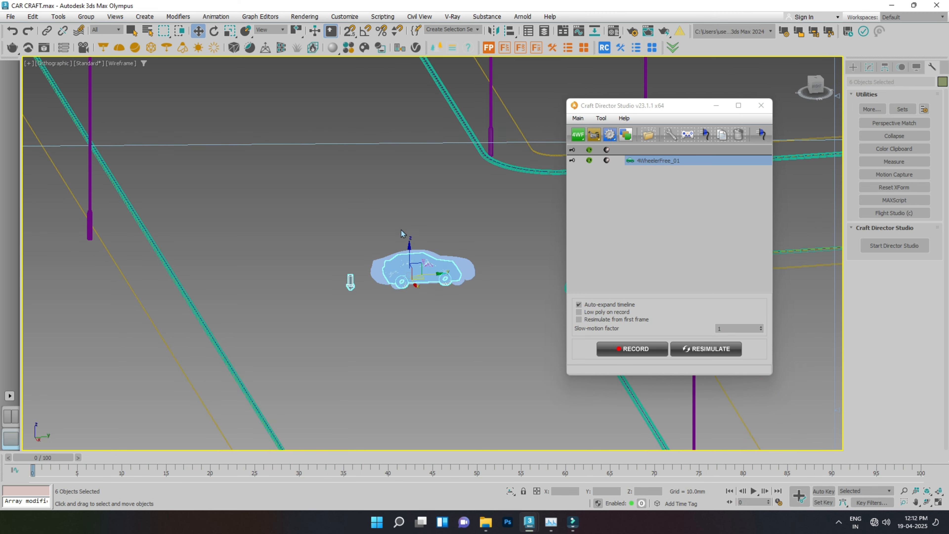
scroll(402, 235, up, 5)
scroll(402, 243, down, 3)
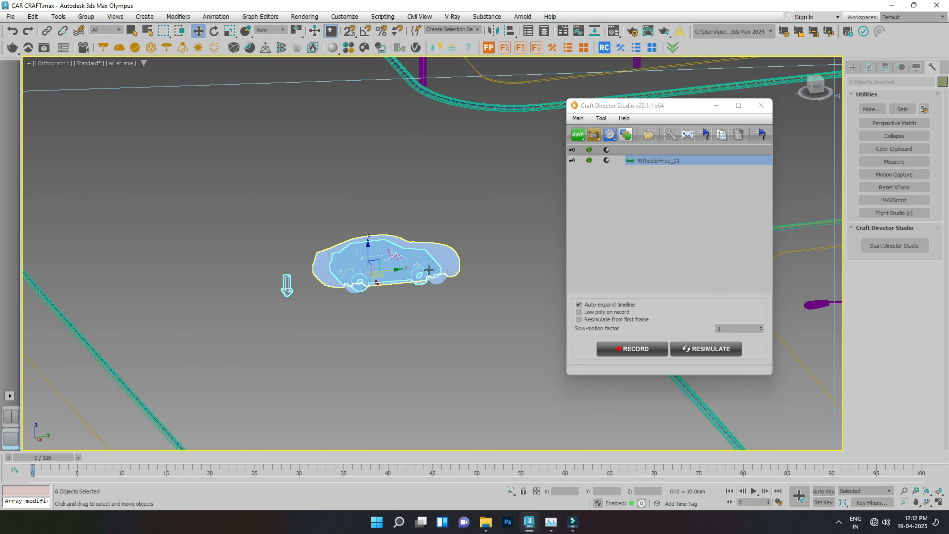
scroll(436, 254, up, 3)
scroll(425, 230, down, 3)
click(466, 298)
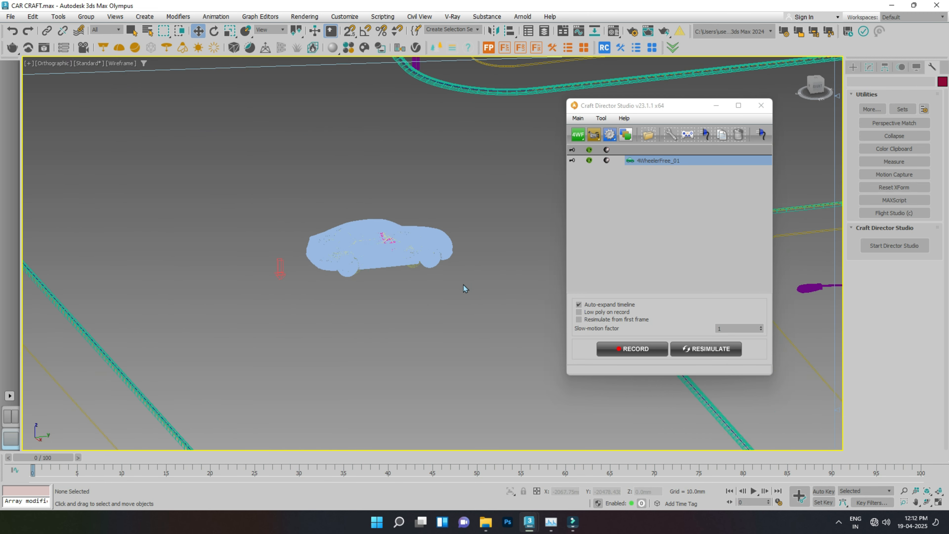
key(F3)
scroll(402, 262, up, 10)
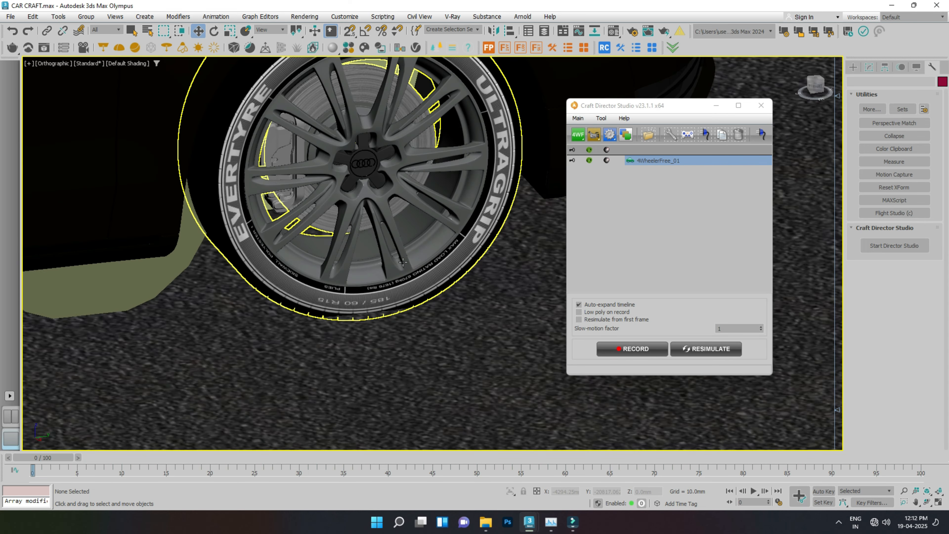
click(384, 297)
scroll(385, 296, down, 10)
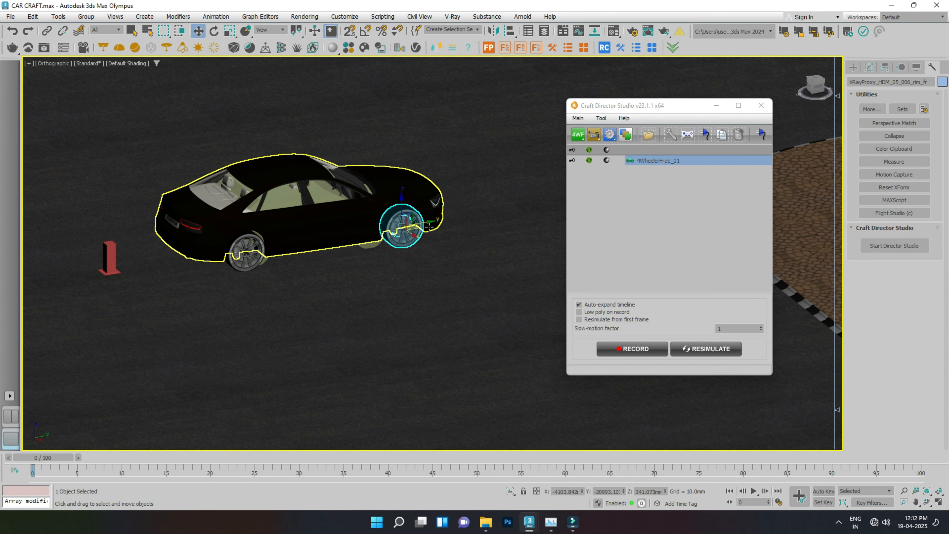
Undo the last selection changes and the rig's move onto the car.
key(ctrl+z)
key(ctrl+z)
scroll(445, 231, down, 3)
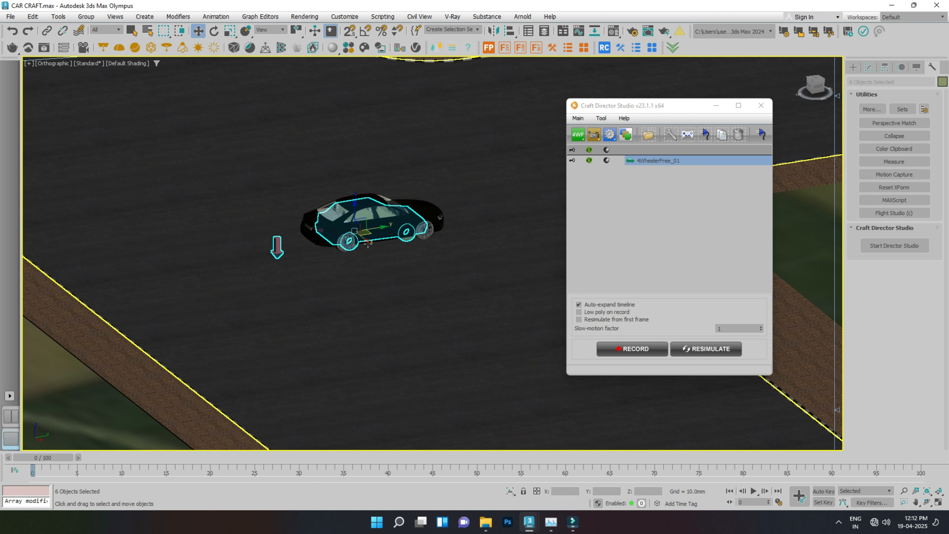
key(ctrl+z)
Isolate all the car's parts together with the road, leaving only the car parts selected.
click(370, 206)
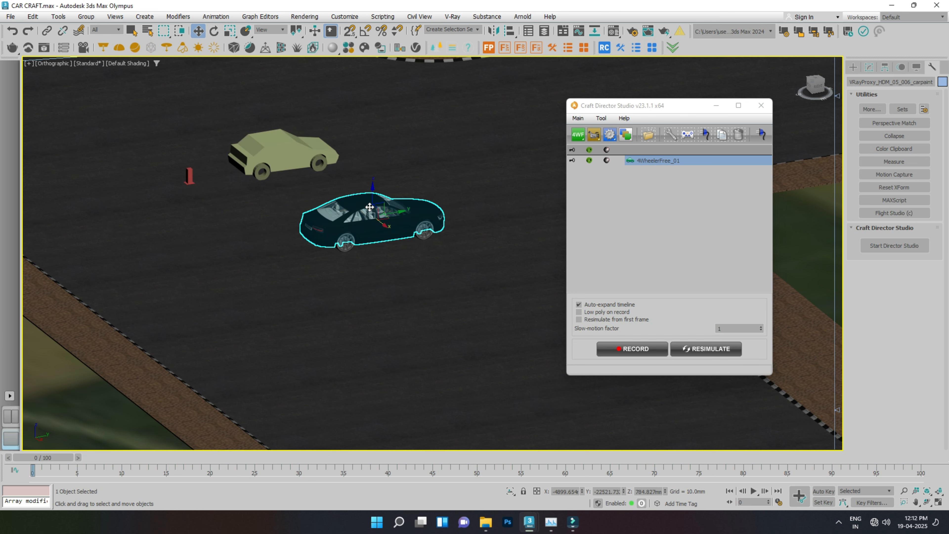
key(F3)
click(399, 274)
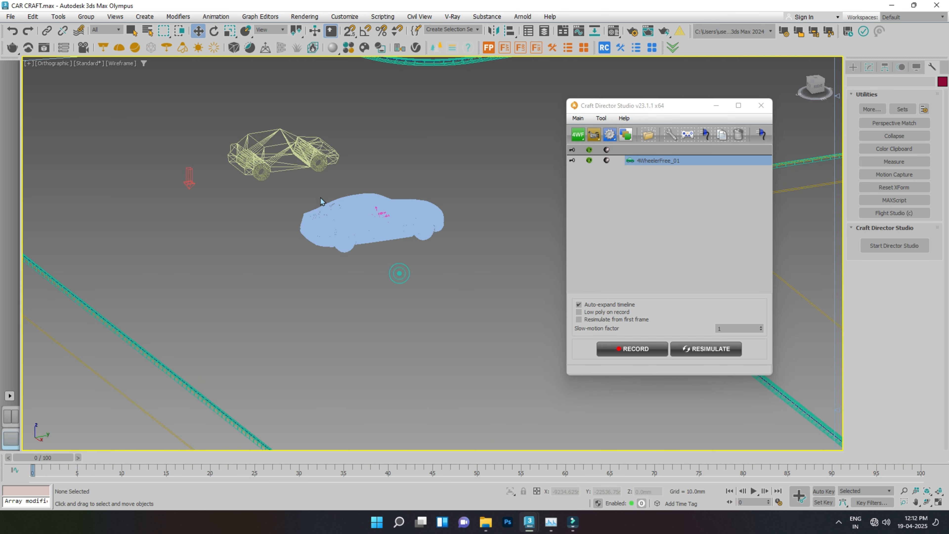
drag(385, 240, 476, 288)
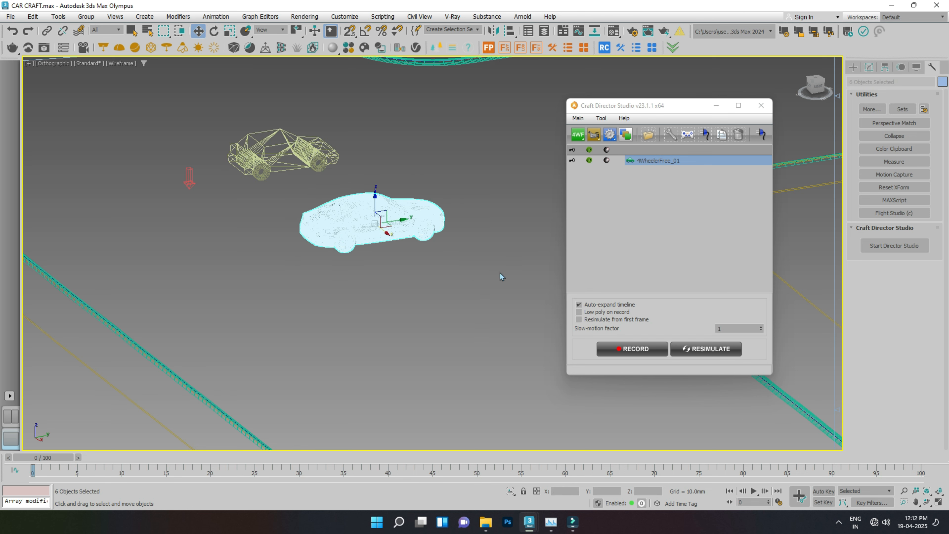
key(F3)
ctrl+click(440, 286)
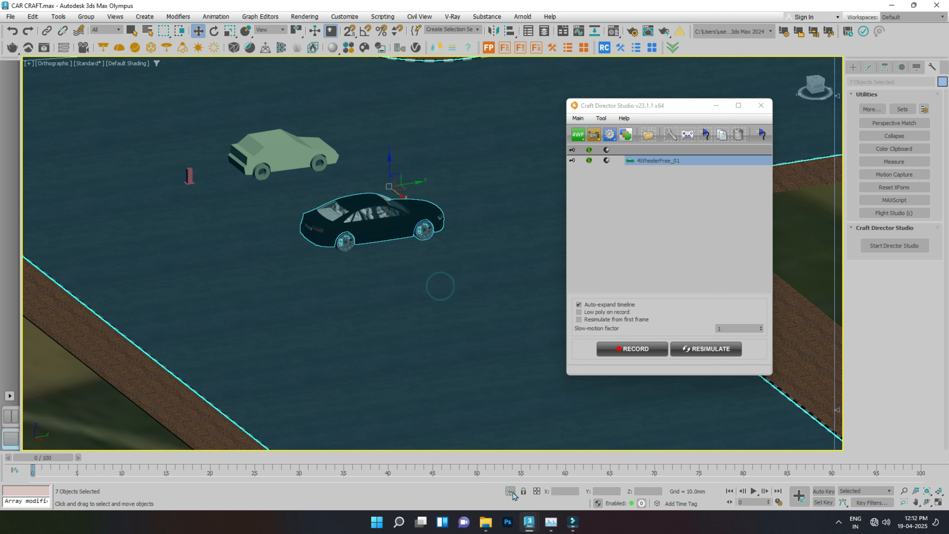
click(512, 492)
alt+click(443, 318)
Raise the car slightly in the front view and lower it with vertex snap so its tyres rest on the road surface.
key(f)
key(z)
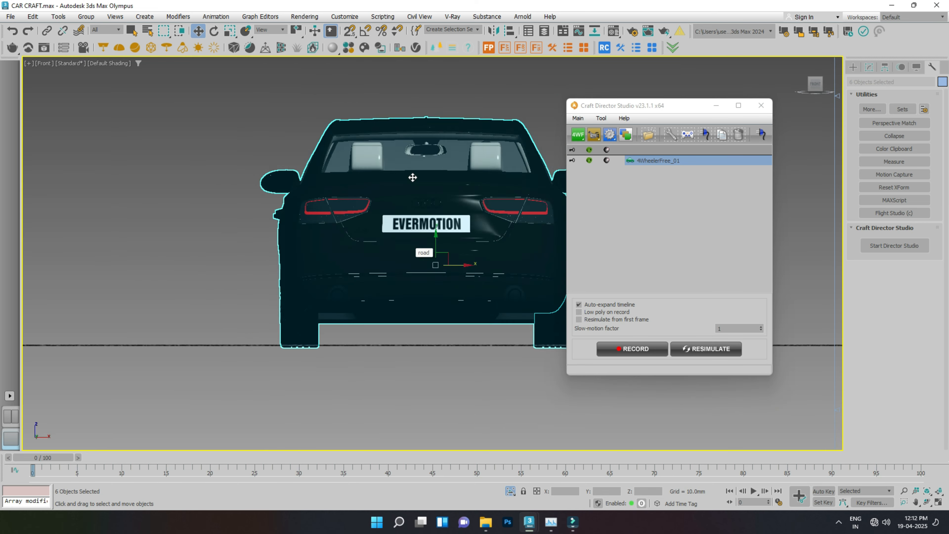
mouse_move(428, 210)
mouse_down()
mouse_move(429, 185)
mouse_move(430, 201)
mouse_up()
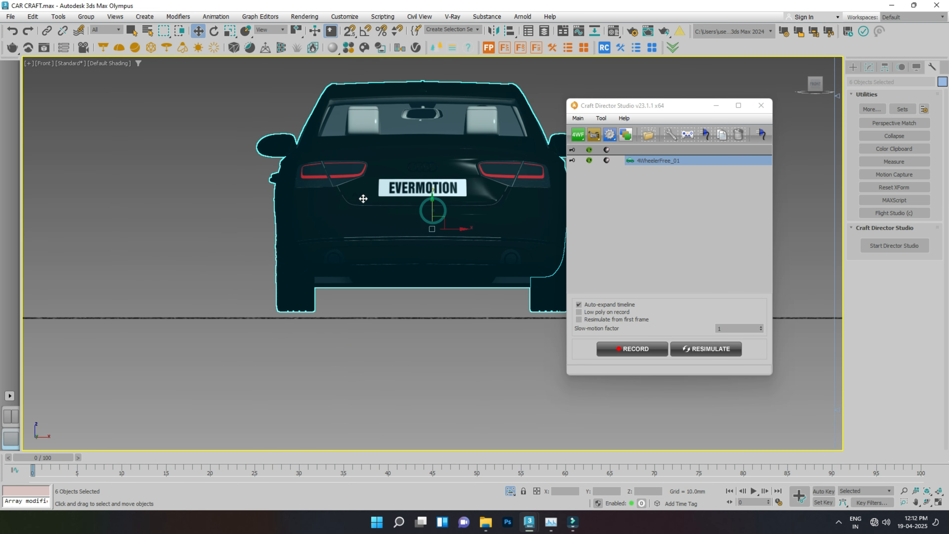
scroll(322, 284, up, 5)
drag(326, 302, 313, 338)
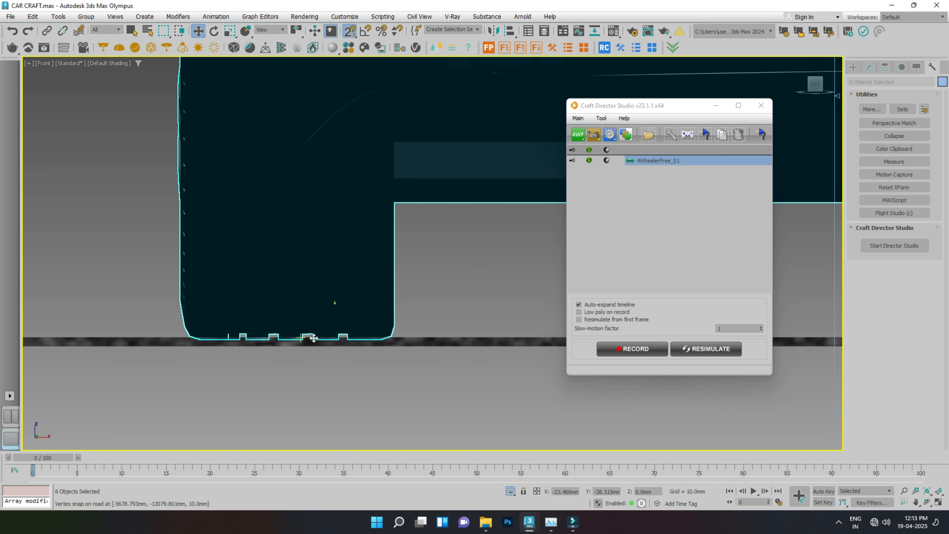
Examine up close how the car's tyre meets the road surface, from the front and at an angle.
scroll(313, 338, up, 6)
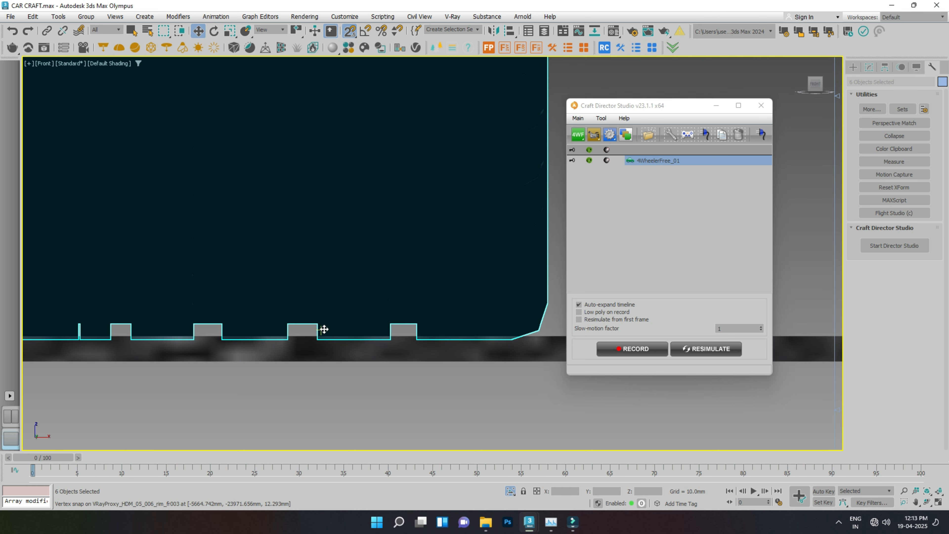
scroll(314, 266, down, 12)
alt+middle_drag(379, 280, 419, 292)
scroll(419, 296, up, 10)
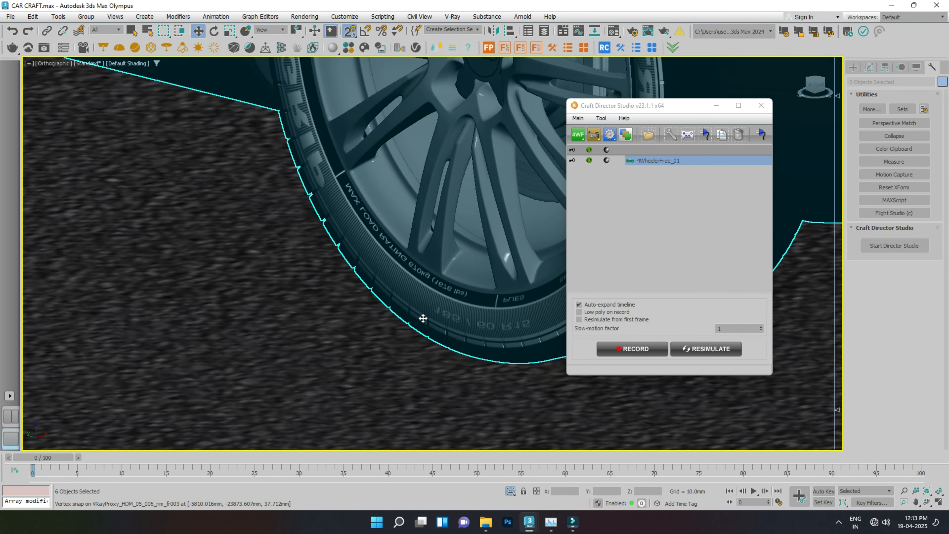
scroll(411, 314, down, 7)
click(367, 343)
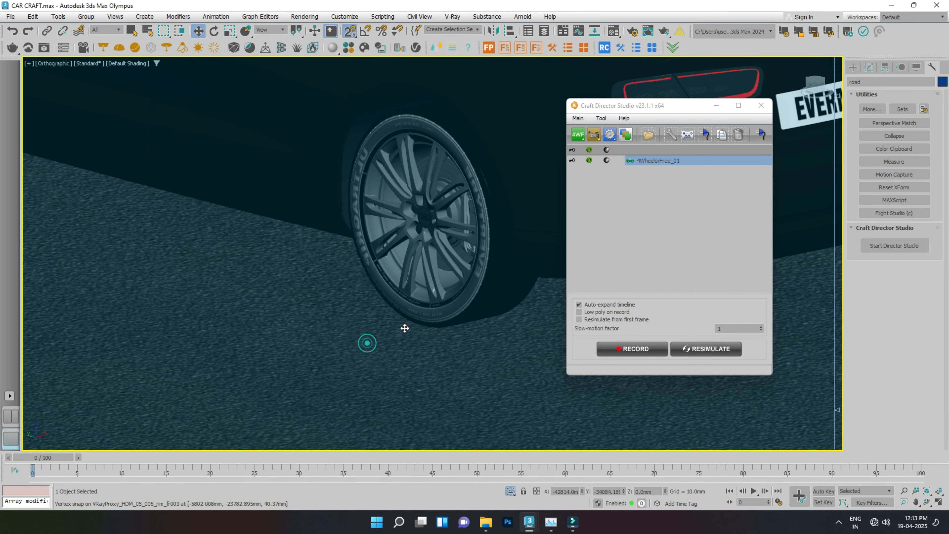
scroll(422, 322, up, 9)
scroll(406, 299, down, 5)
click(406, 300)
scroll(405, 299, down, 4)
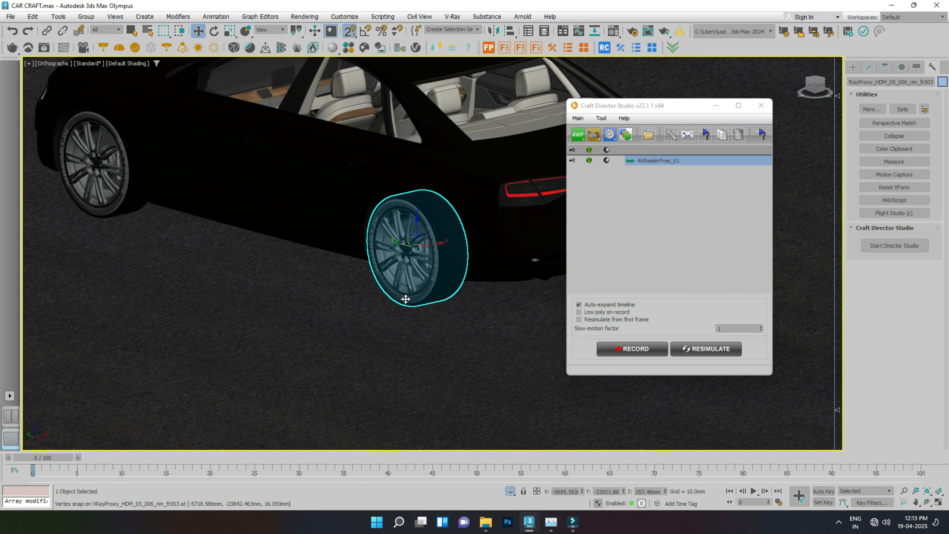
Clear the selection in the wireframe top view and end the isolation of the car and road.
key(t)
scroll(332, 272, down, 4)
scroll(332, 272, down, 8)
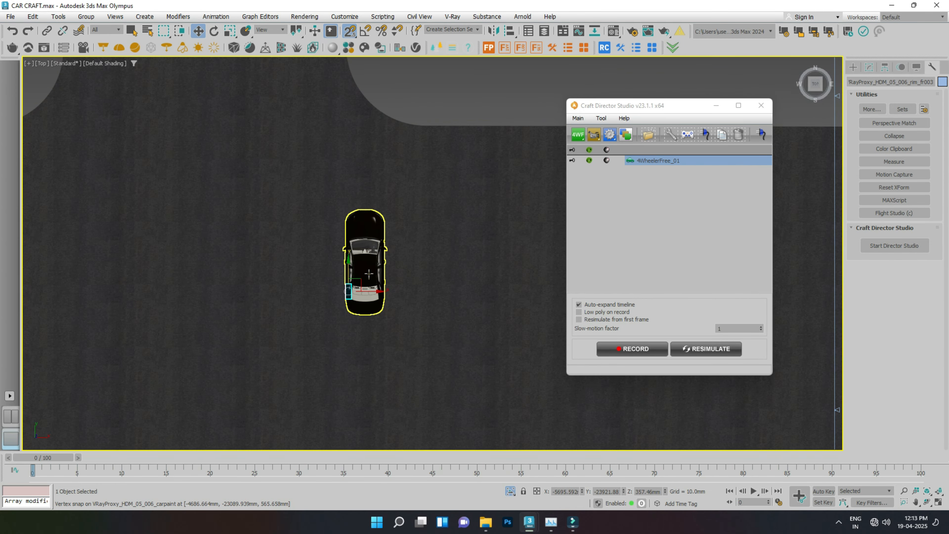
key(F3)
click(433, 293)
scroll(430, 284, down, 5)
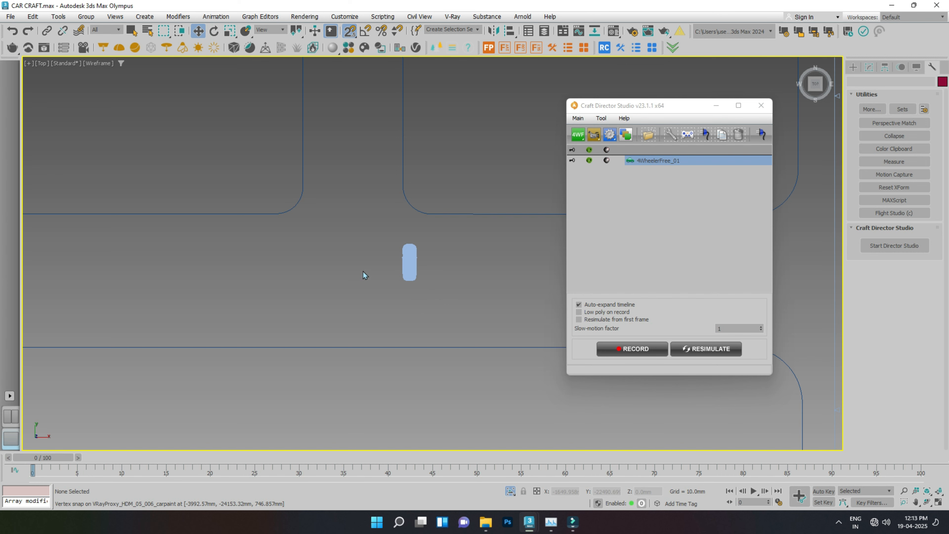
scroll(363, 271, down, 2)
middle_drag(456, 279, 462, 299)
scroll(422, 234, down, 5)
scroll(445, 229, up, 3)
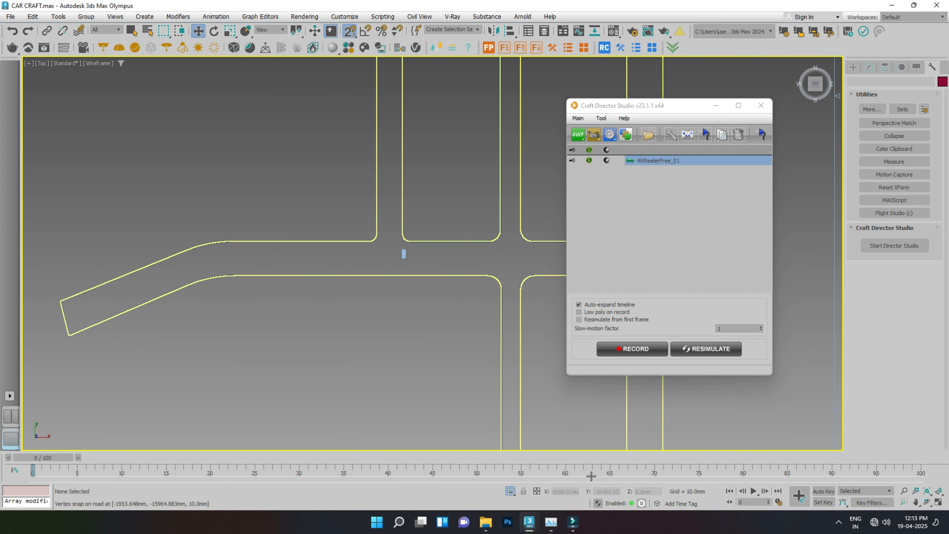
click(509, 492)
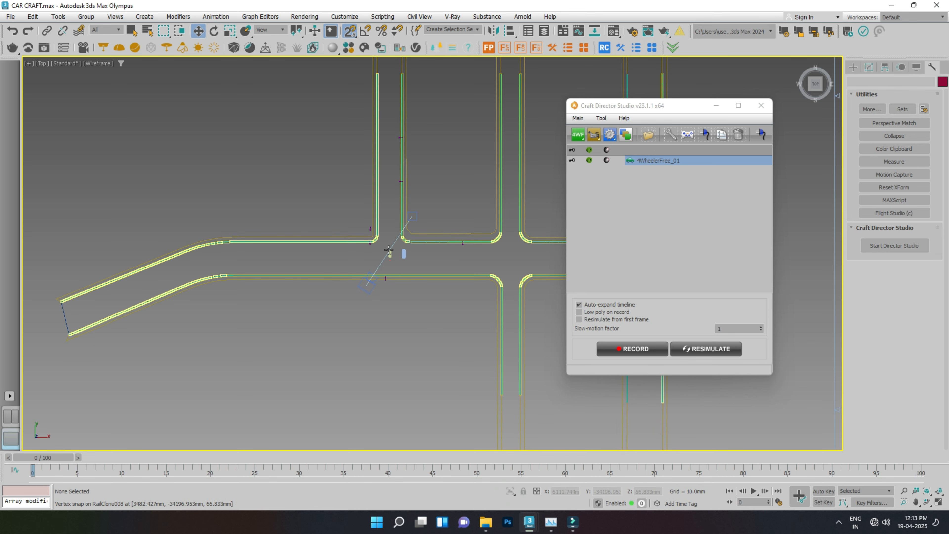
Select the whole 4WheelerFree rig with its marker, move it closer beside the car and deselect it.
scroll(388, 249, up, 2)
scroll(389, 258, up, 6)
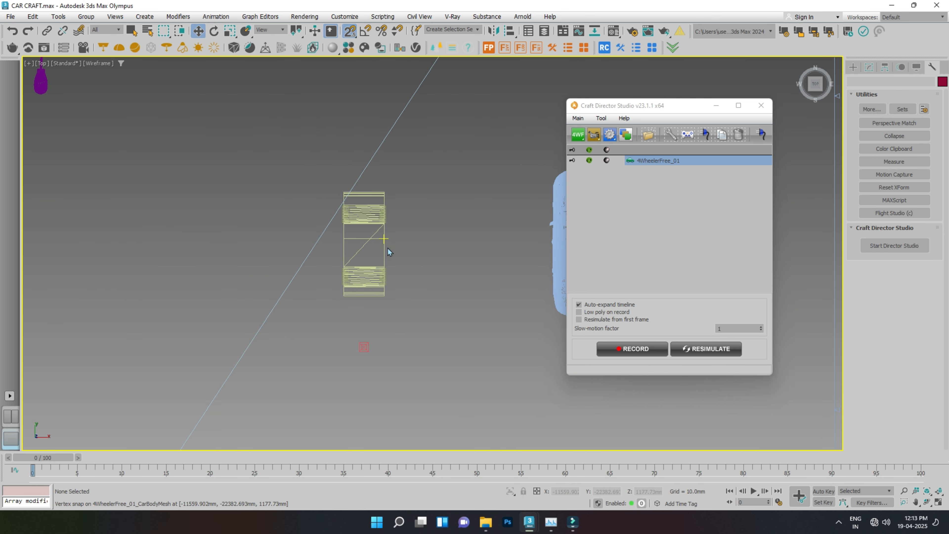
drag(346, 220, 346, 220)
drag(376, 258, 492, 273)
scroll(347, 245, down, 3)
click(381, 271)
scroll(417, 257, up, 5)
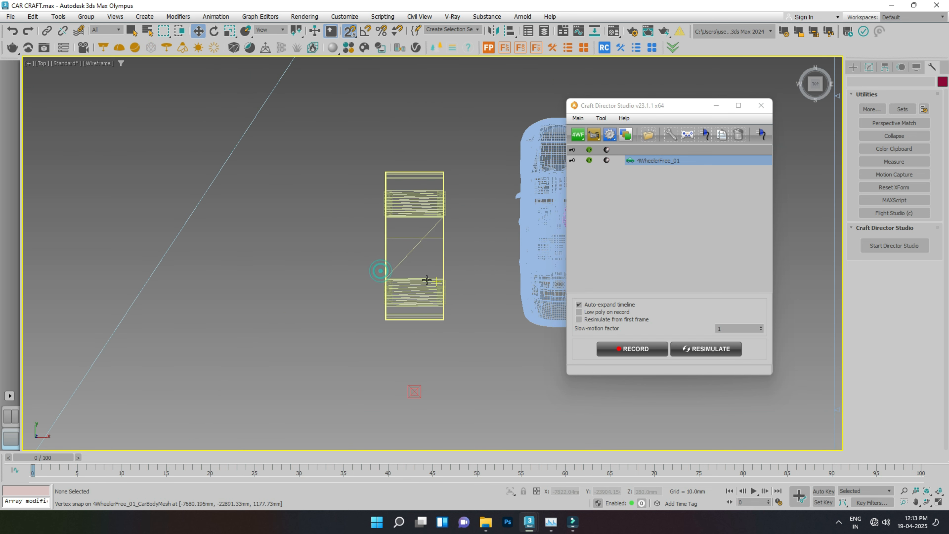
drag(354, 160, 469, 348)
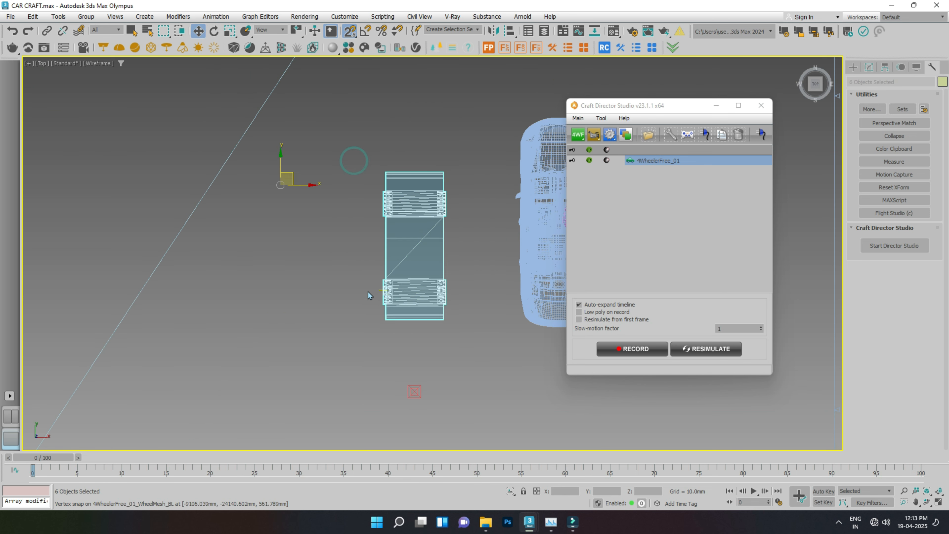
scroll(369, 295, down, 5)
click(342, 240)
Select the rig's body and wheels without the marker and move them so they are centred over the car in the top view.
scroll(354, 221, up, 3)
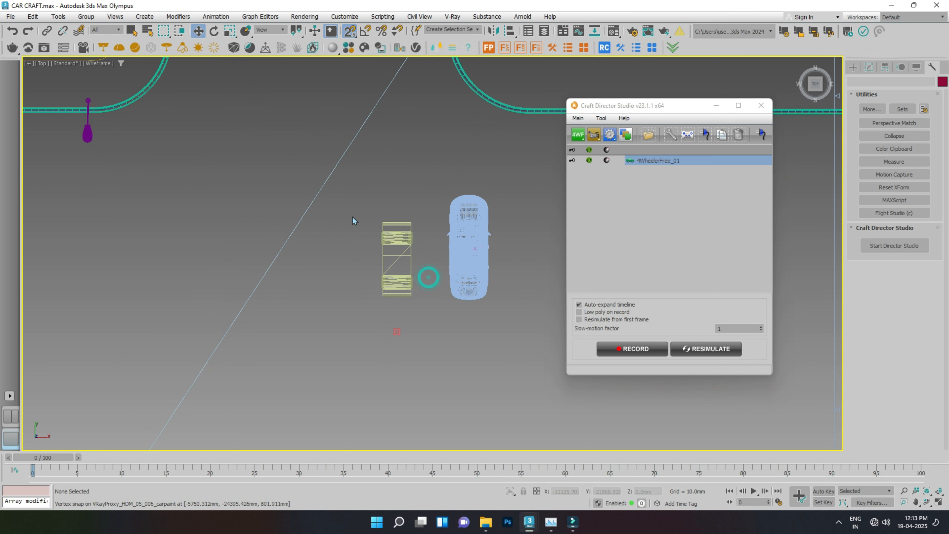
drag(423, 307, 424, 308)
scroll(365, 279, down, 4)
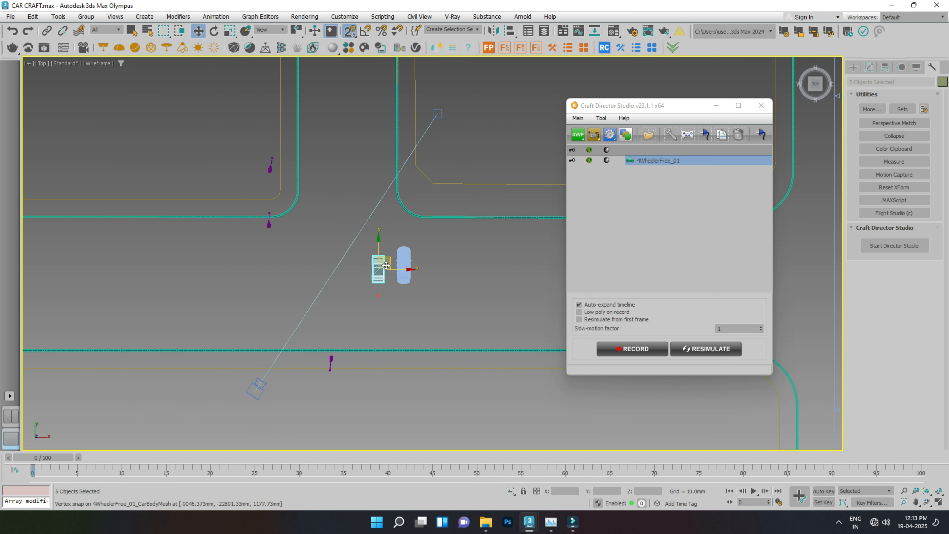
scroll(386, 265, up, 4)
drag(386, 264, 433, 265)
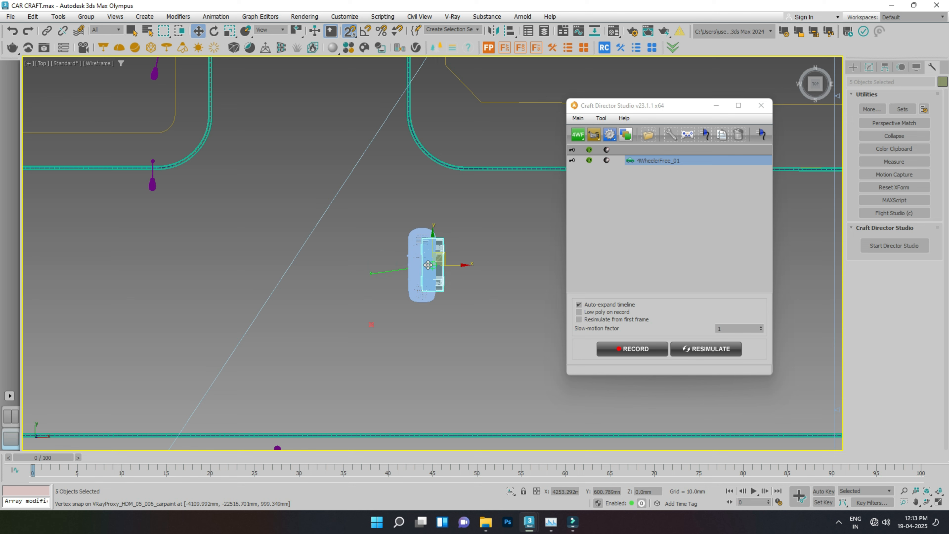
scroll(428, 265, up, 6)
drag(386, 255, 363, 283)
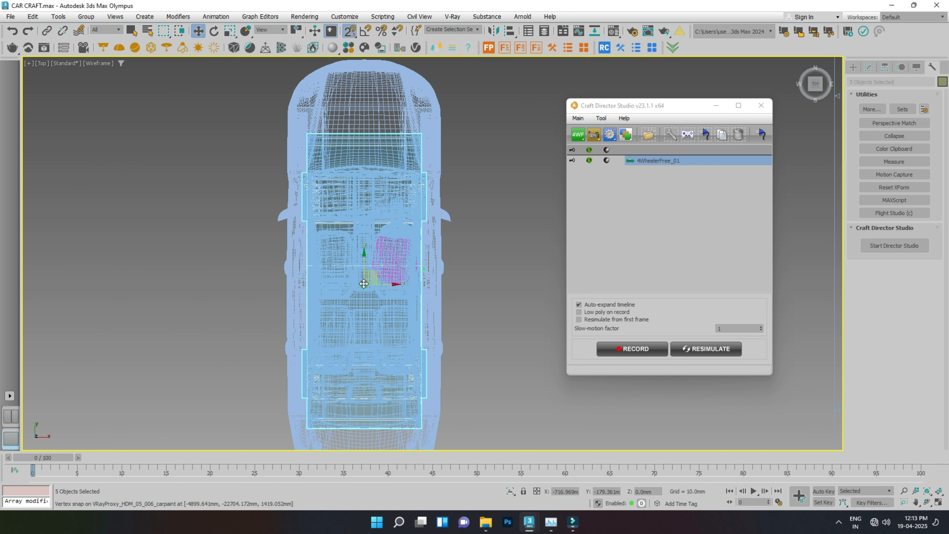
Deselect the rig, view the car from the side and minimize the Craft Director Studio window.
alt+middle_drag(363, 284, 383, 271)
scroll(384, 271, down, 5)
click(383, 271)
scroll(335, 217, up, 2)
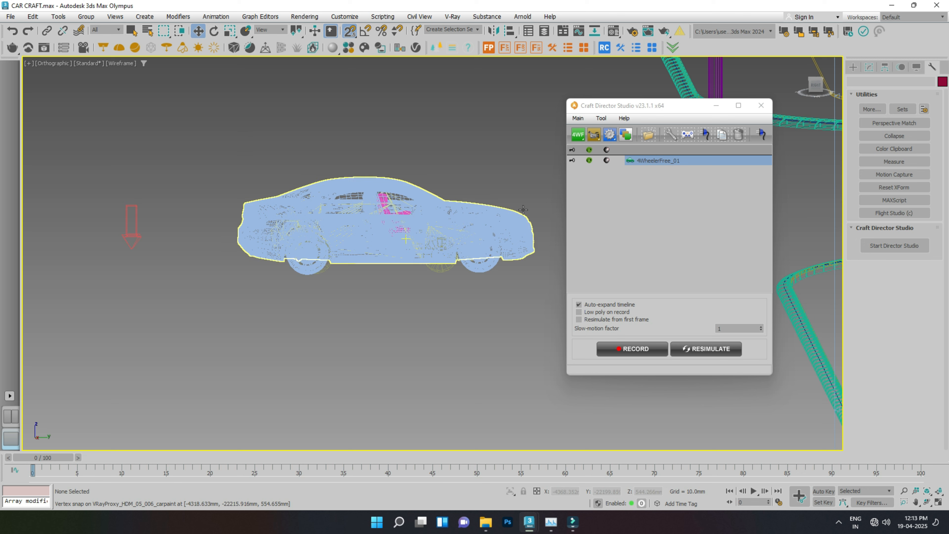
drag(737, 105, 784, 127)
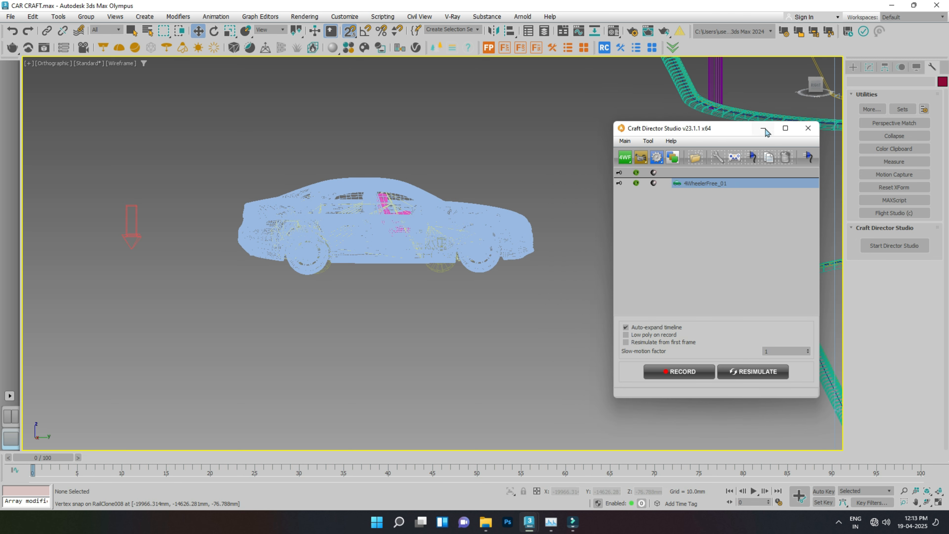
click(764, 129)
scroll(333, 284, up, 2)
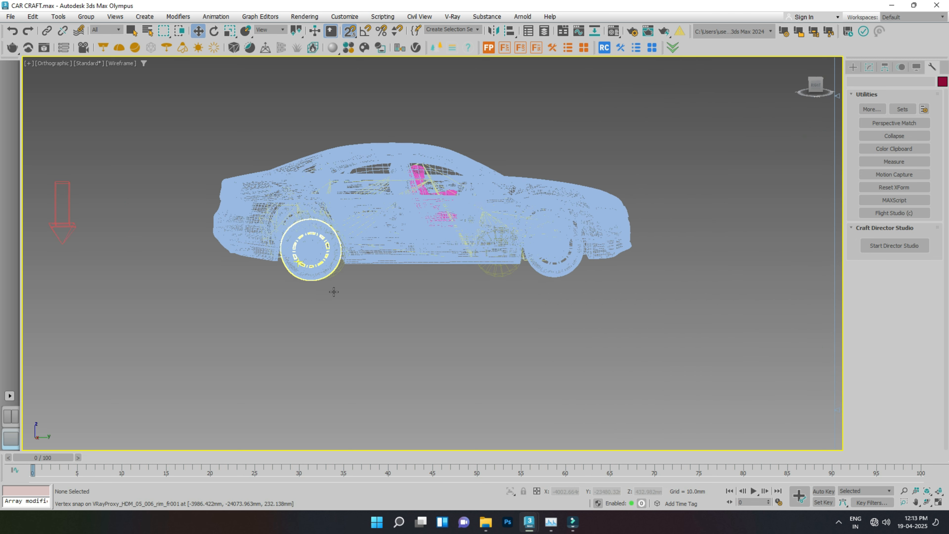
Examine the rig's rear-right, front-right and rear-left wheels inside the car by selecting them one after another.
click(337, 274)
alt+middle_drag(373, 264, 405, 280)
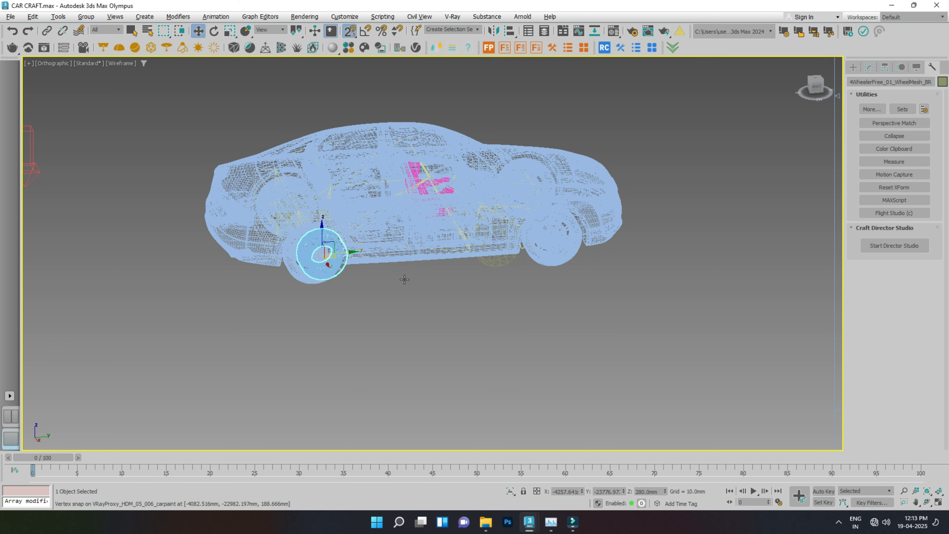
click(500, 263)
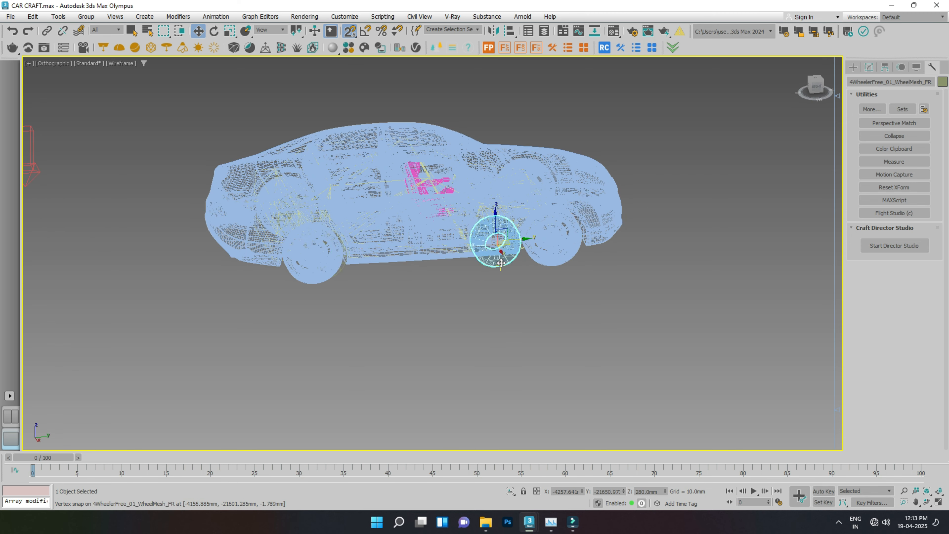
alt+middle_drag(481, 260, 509, 262)
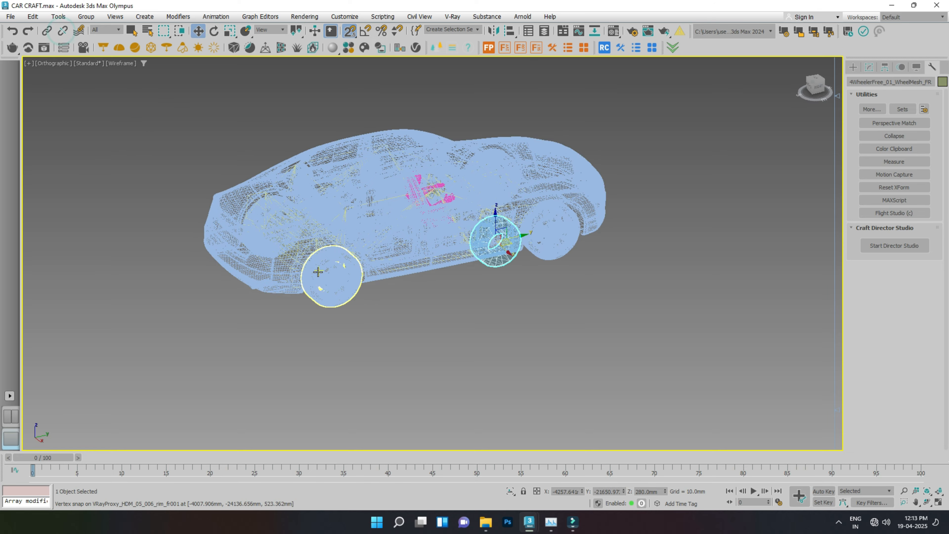
scroll(320, 272, up, 5)
alt+middle_drag(395, 319, 372, 259)
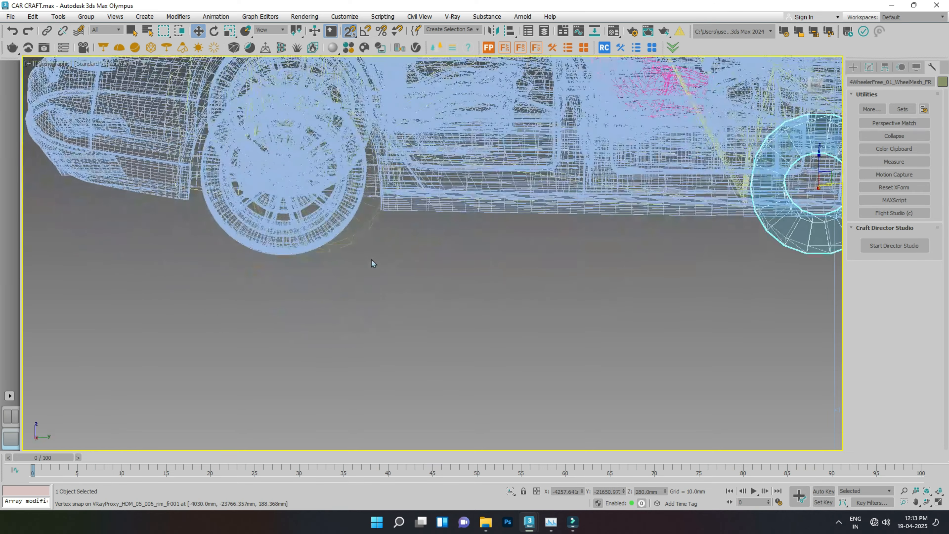
click(364, 233)
alt+middle_drag(325, 200, 388, 324)
alt+middle_drag(363, 366, 382, 348)
drag(289, 356, 285, 348)
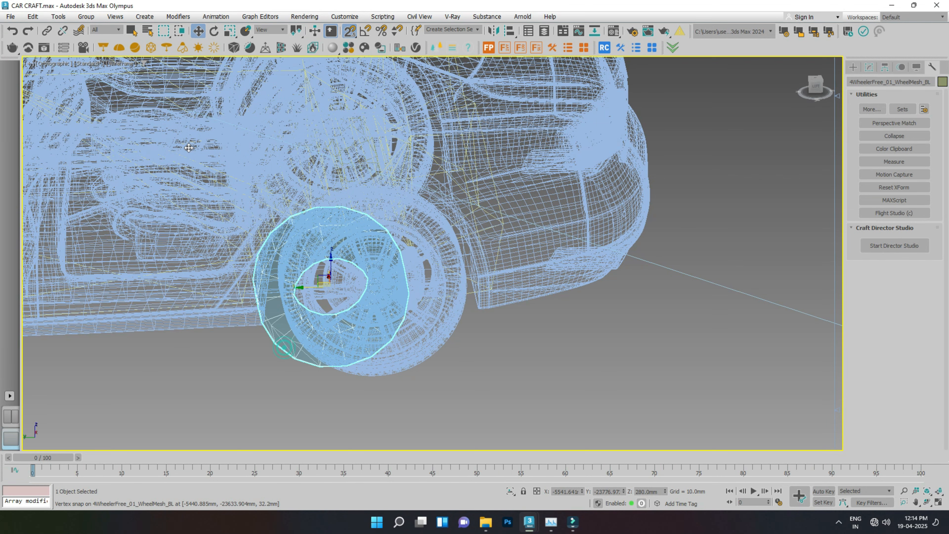
middle_drag(315, 262, 749, 214)
Select the rig's front-left wheel and unlink it from its parent.
click(230, 315)
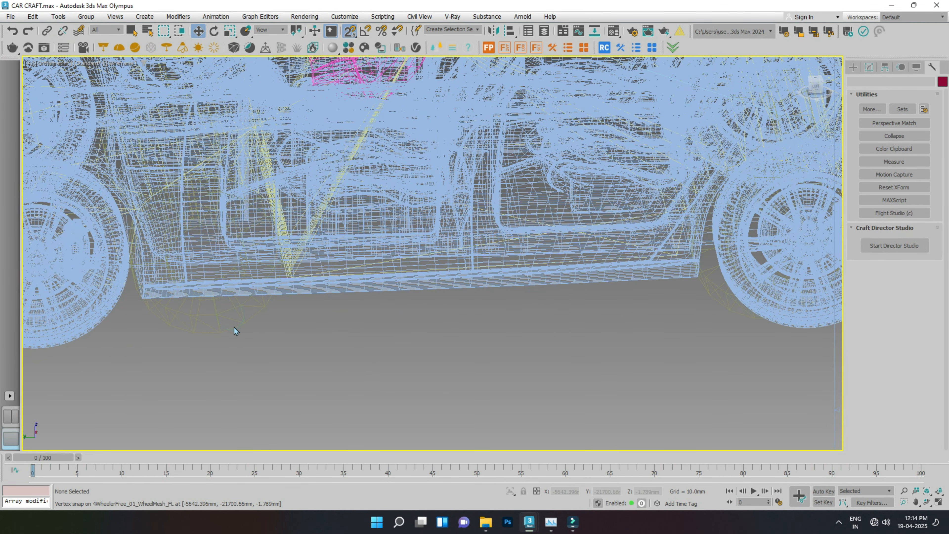
click(234, 327)
click(61, 31)
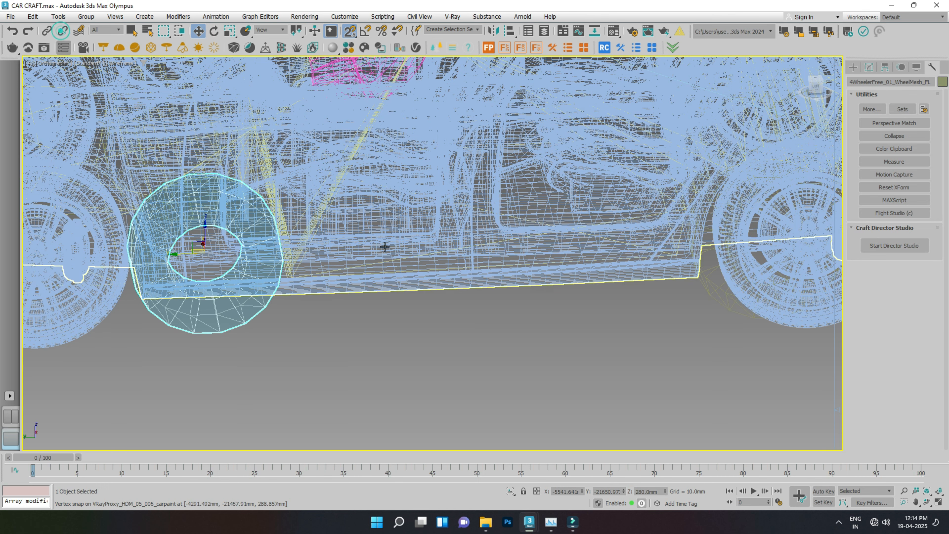
Select the rig's front-right wheel and examine its placement against the whole car in the top view.
scroll(451, 262, down, 3)
alt+middle_drag(470, 265, 591, 167)
scroll(591, 168, down, 2)
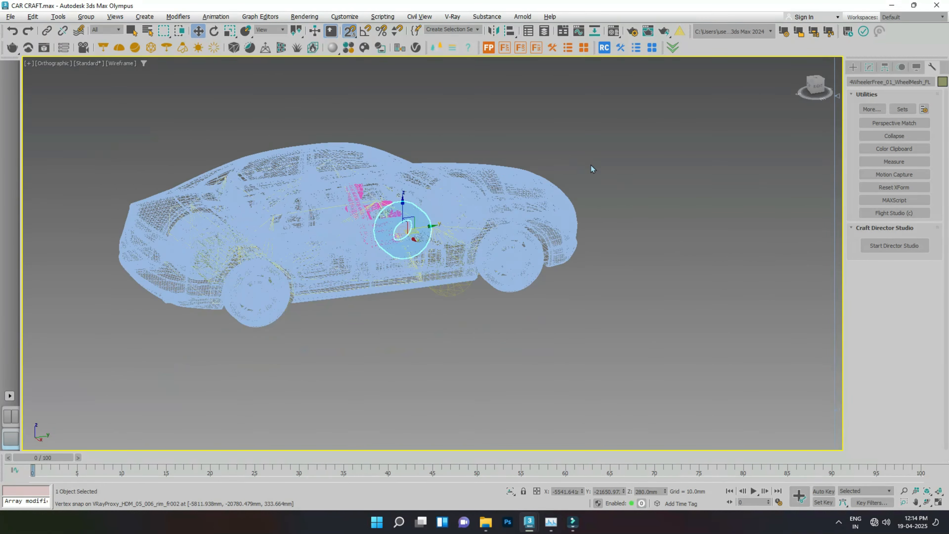
scroll(229, 284, up, 2)
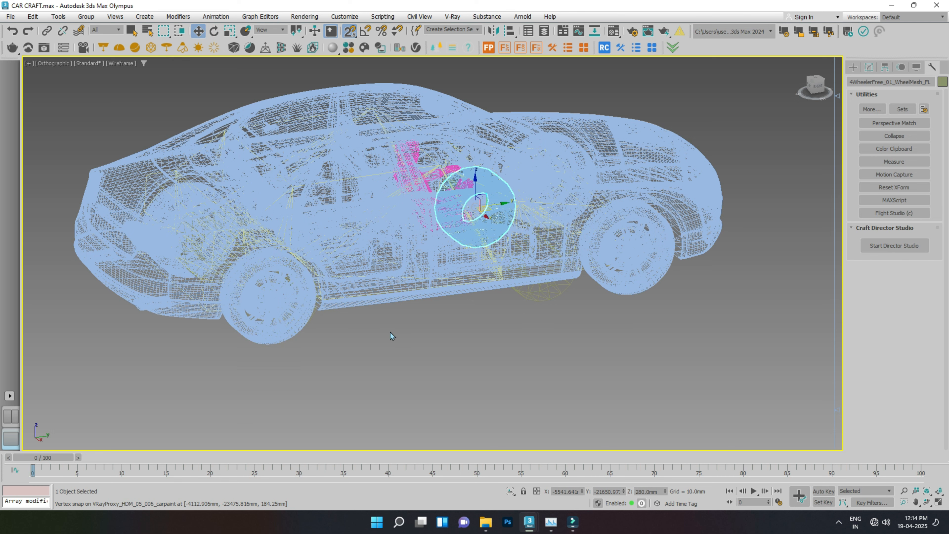
click(543, 294)
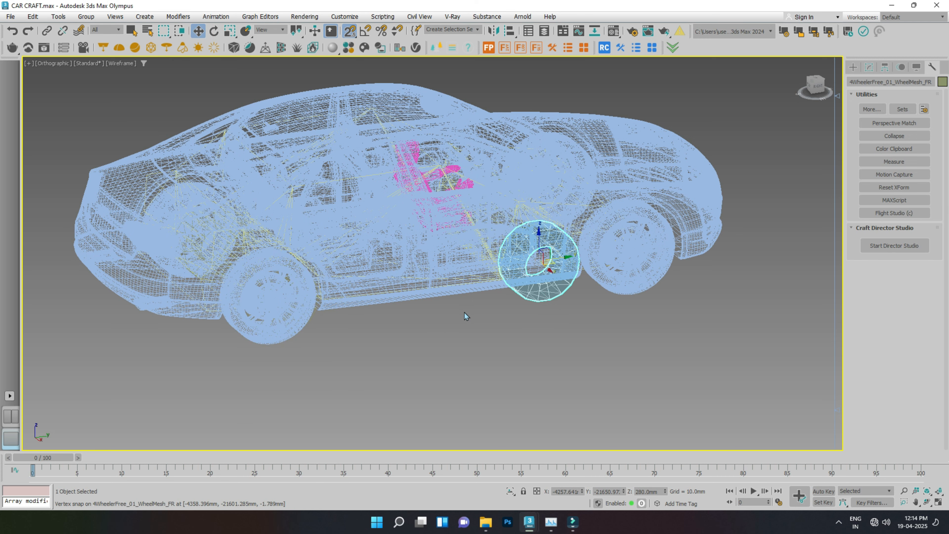
key(t)
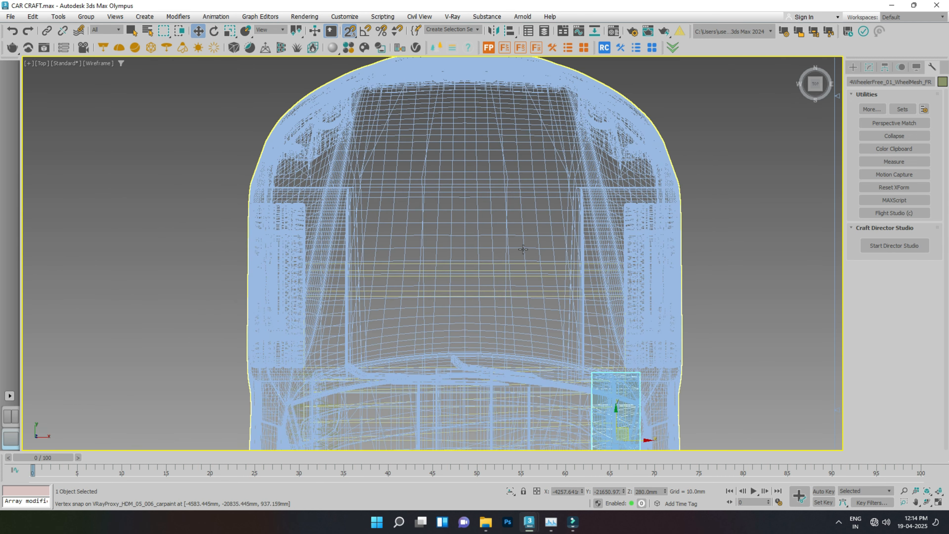
scroll(464, 202, down, 3)
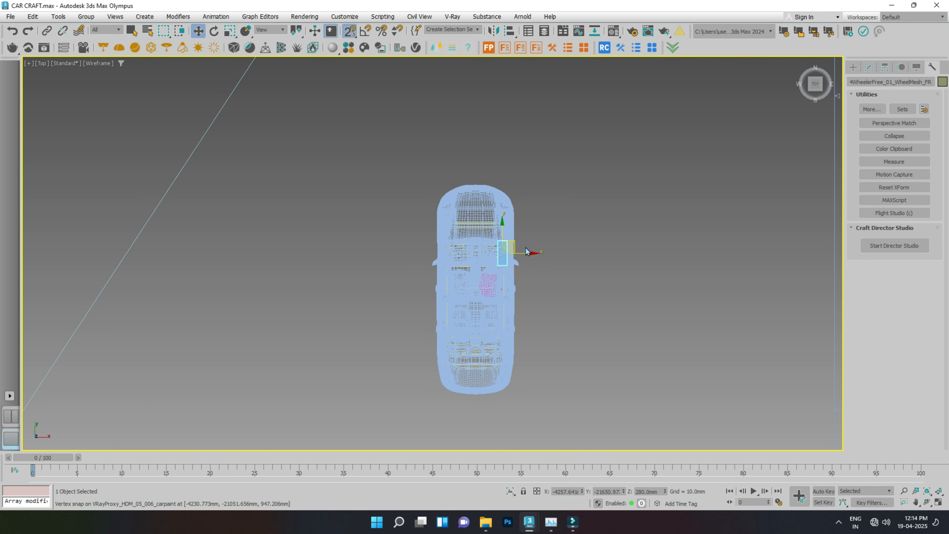
scroll(521, 280, down, 3)
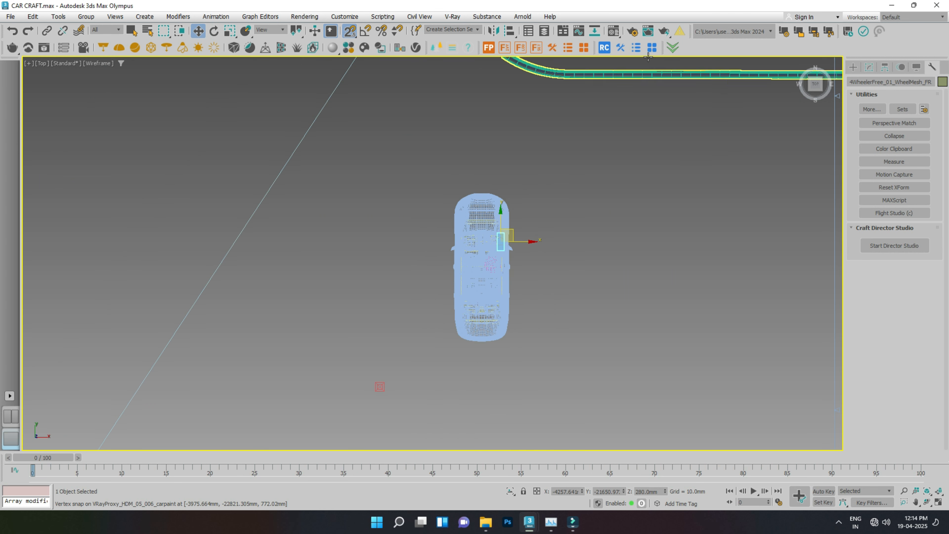
Open the Layer Explorer and expand the 0 (default) layer to list the 4WheelerFree_01 rig objects.
click(544, 31)
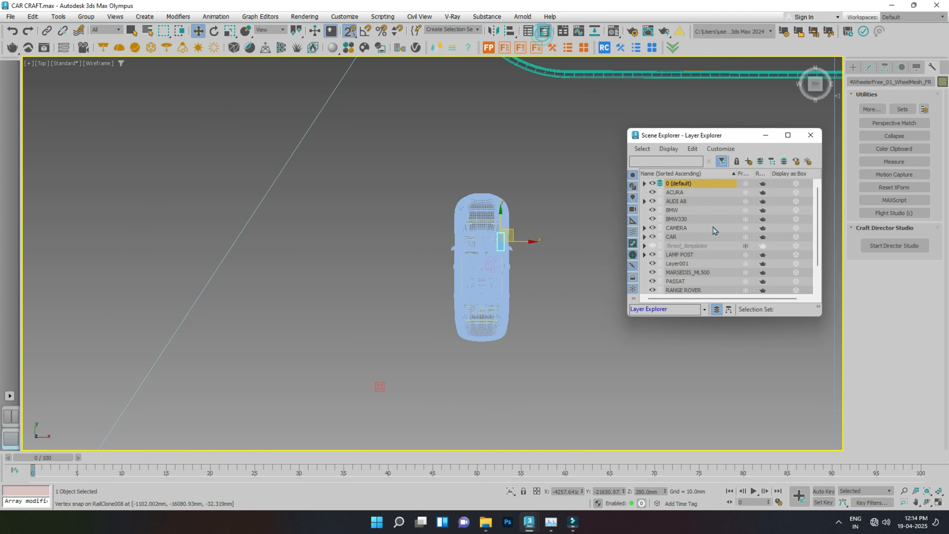
click(645, 183)
right_click(699, 233)
click(671, 259)
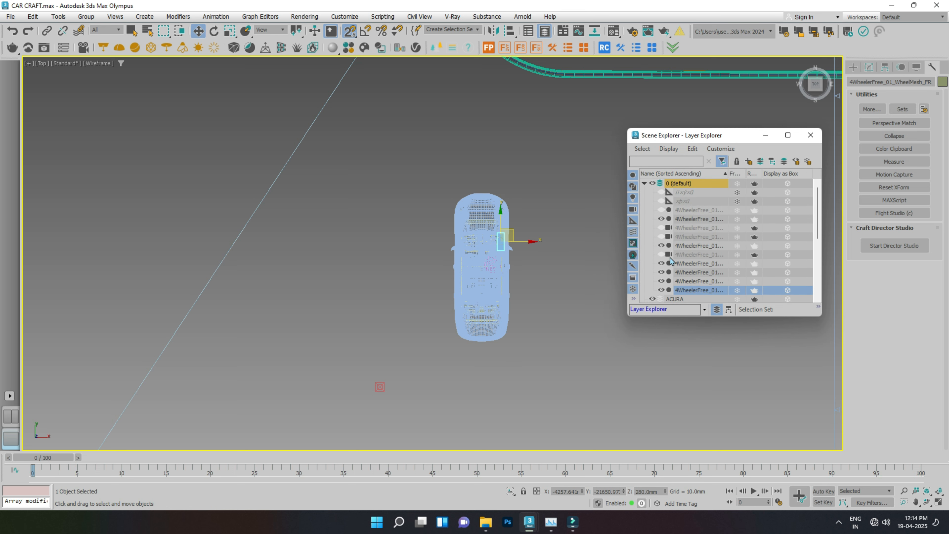
Run the ALC_fixup_v1_2.ms script from the scripts folder.
click(382, 17)
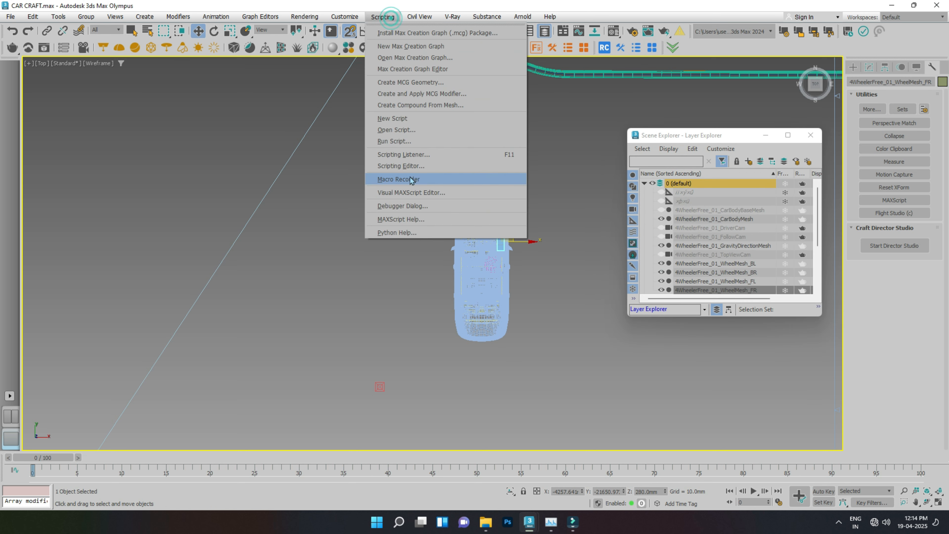
click(395, 141)
click(90, 108)
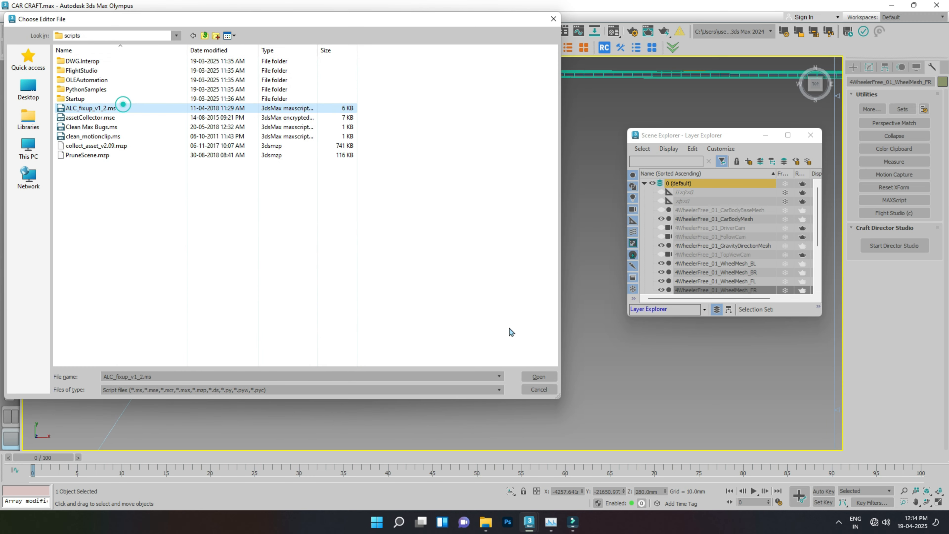
click(538, 376)
Select the rig's four wheel meshes and its CarBodyMesh together in the 0 (default) layer.
click(508, 282)
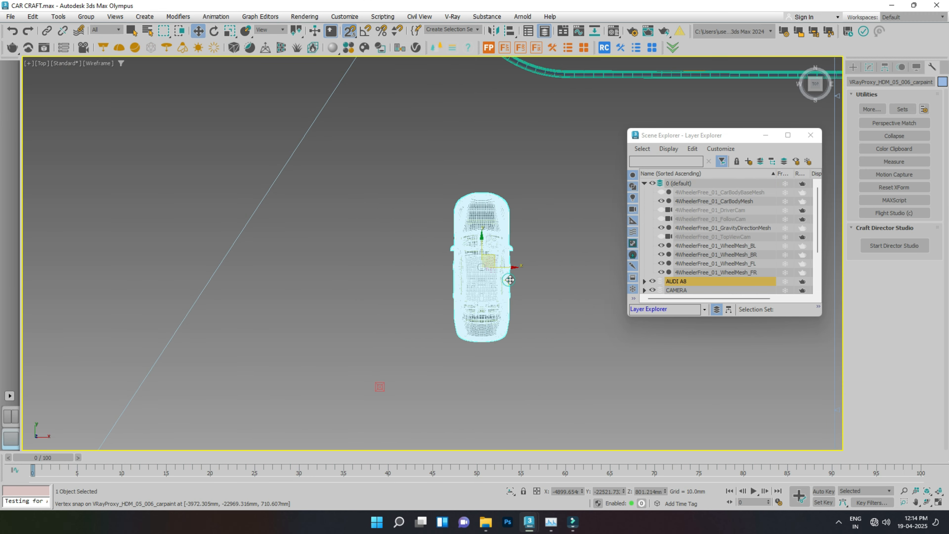
click(716, 247)
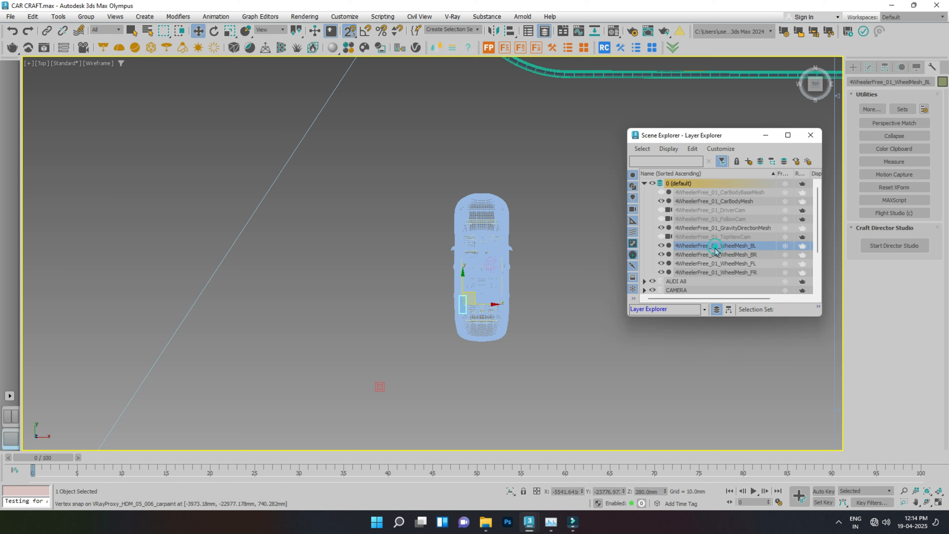
shift+click(713, 273)
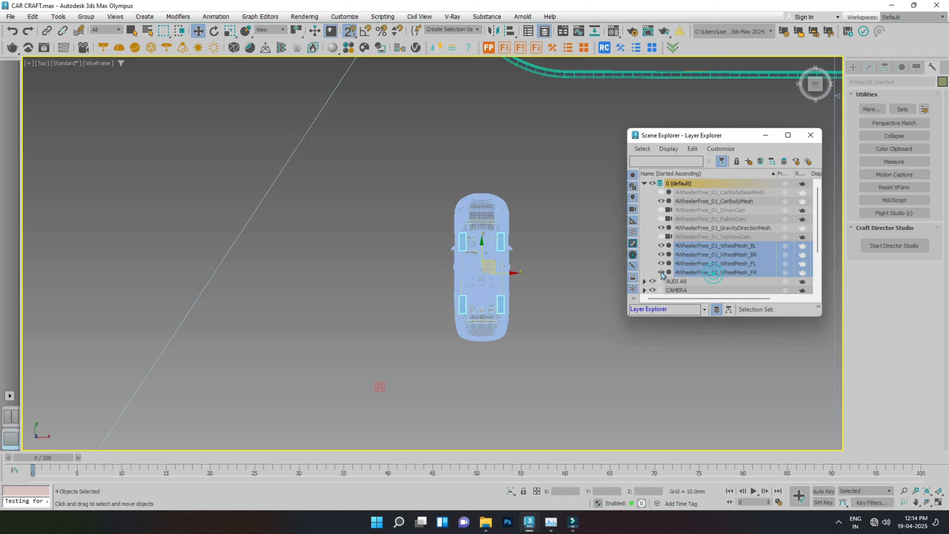
ctrl+click(735, 202)
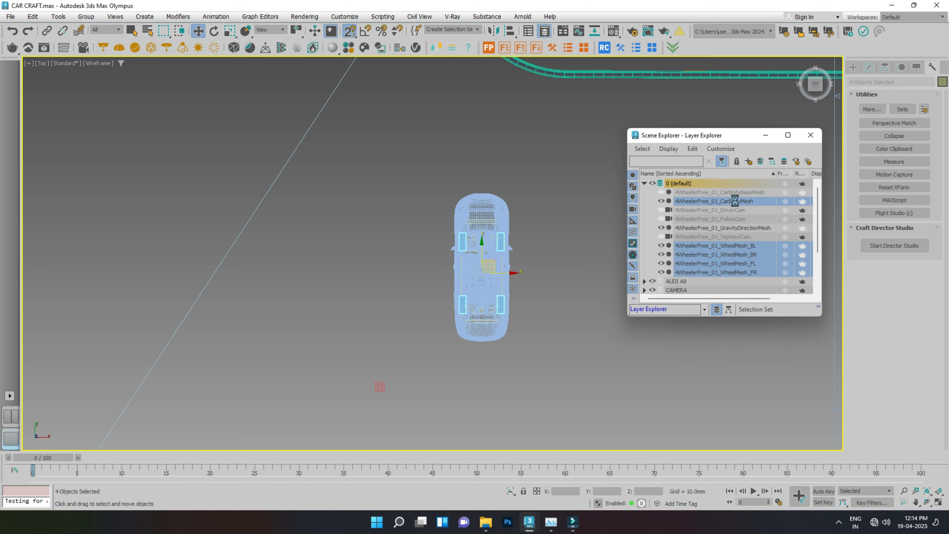
scroll(517, 297, up, 2)
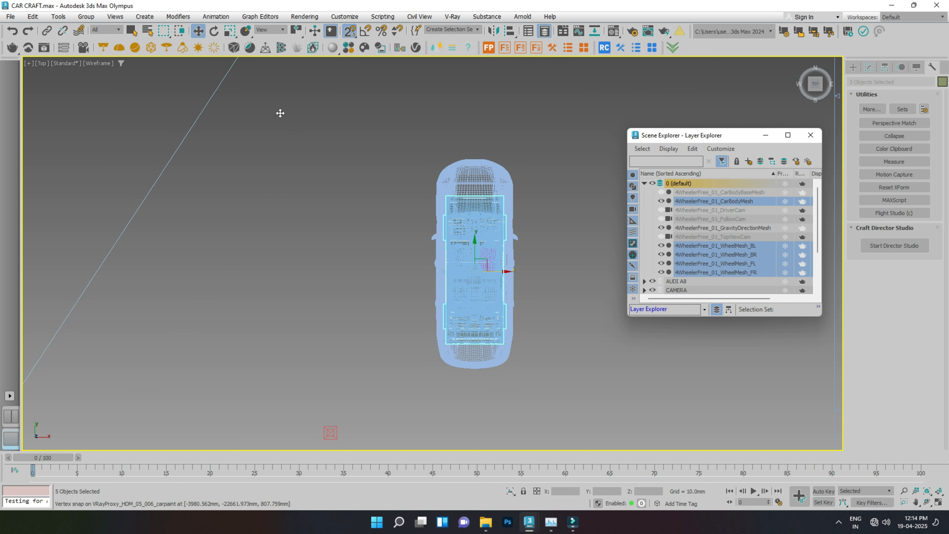
Scale the rig's body and wheels uniformly to about 124% and shift them forward over the car in the top view.
click(229, 31)
scroll(472, 255, up, 3)
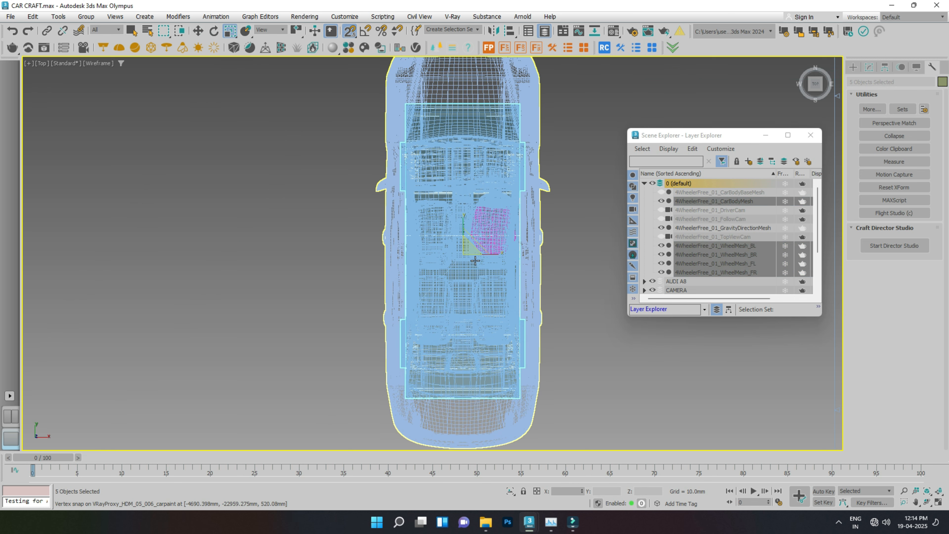
drag(472, 254, 472, 248)
drag(473, 243, 473, 242)
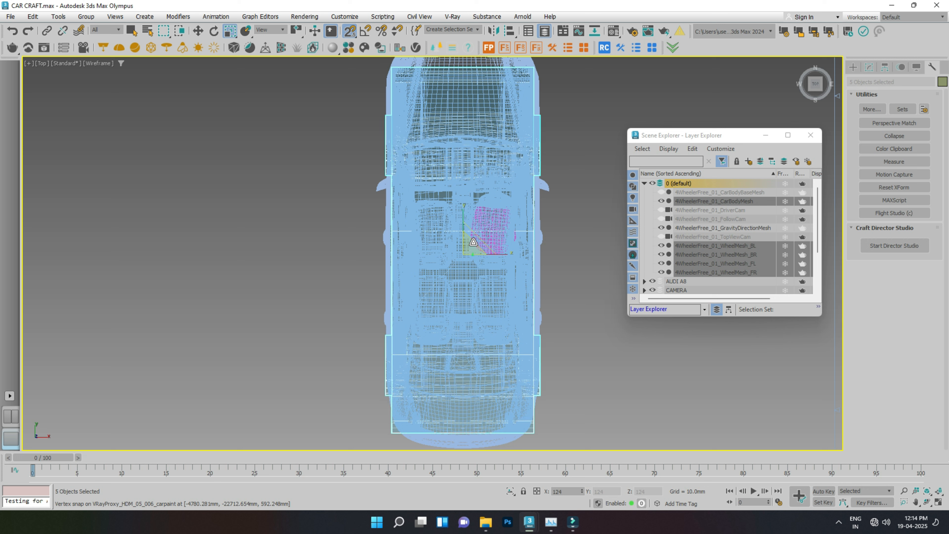
click(199, 32)
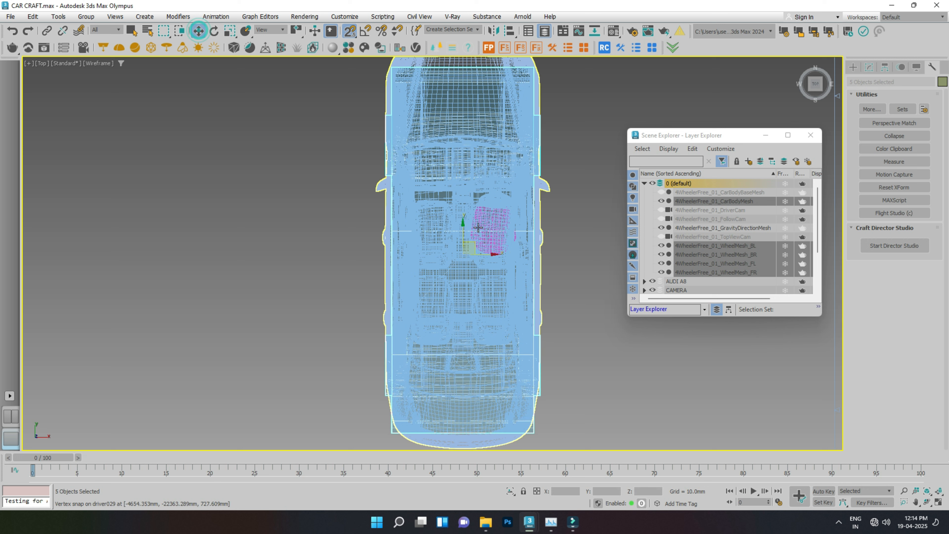
drag(463, 230, 540, 225)
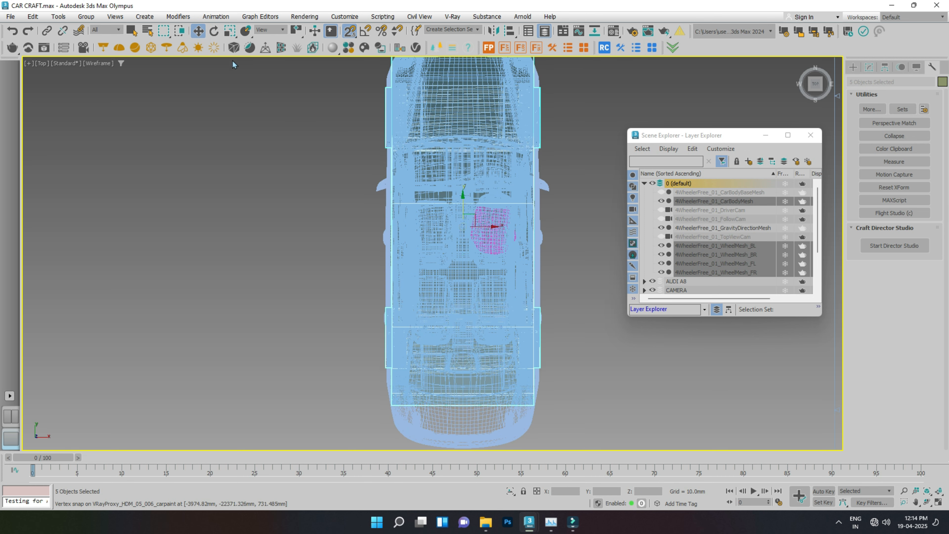
Move the rig's body and wheels in the right view so that the rear wheel overlaps the car's rear wheel.
click(234, 36)
alt+middle_drag(486, 299, 390, 193)
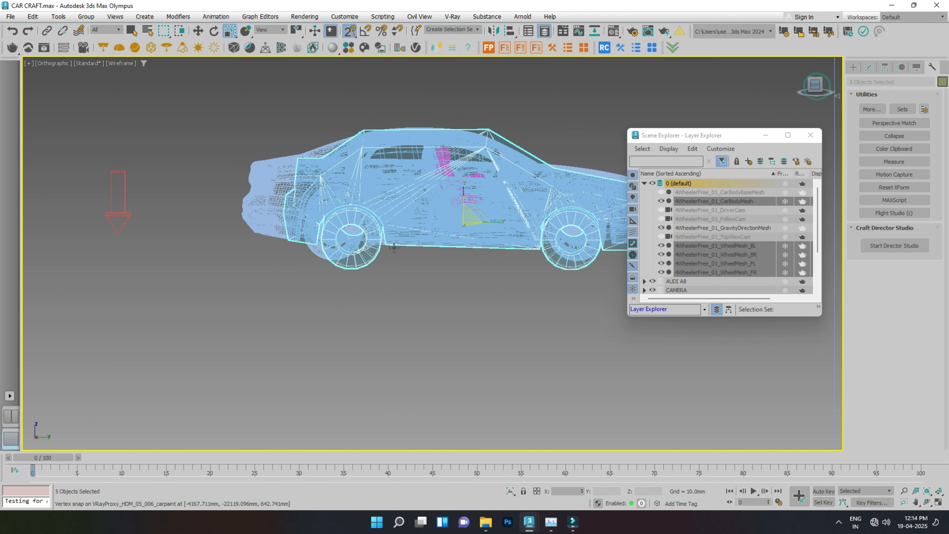
click(816, 85)
scroll(335, 190, up, 4)
scroll(307, 235, down, 4)
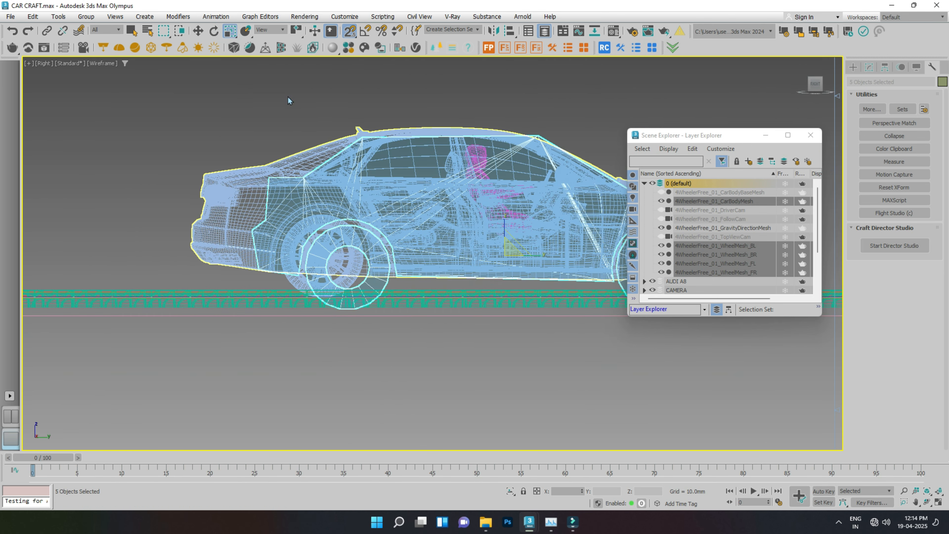
click(198, 31)
scroll(486, 229, up, 3)
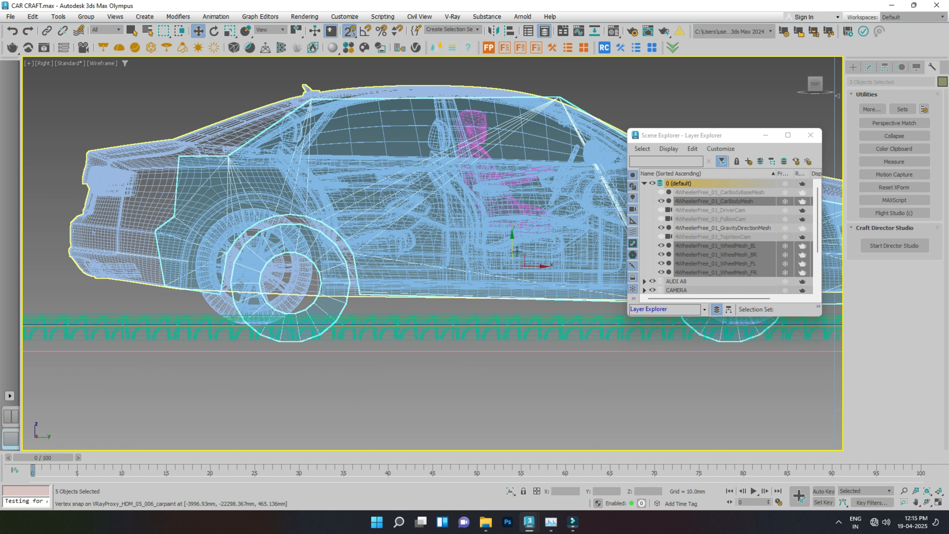
drag(475, 239, 476, 251)
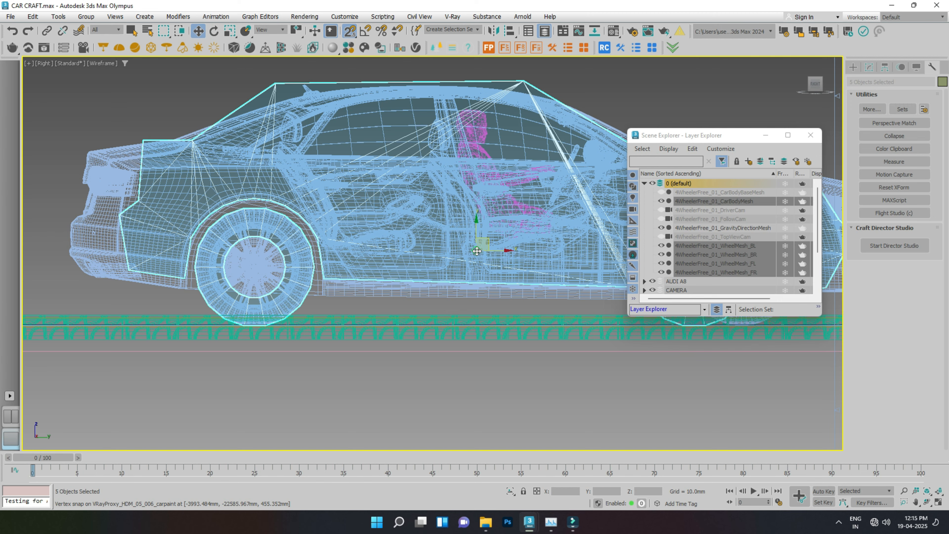
Fine-tune the rig's position in the right view until its rear wheel is concentric with the car's rear wheel.
scroll(235, 302, up, 6)
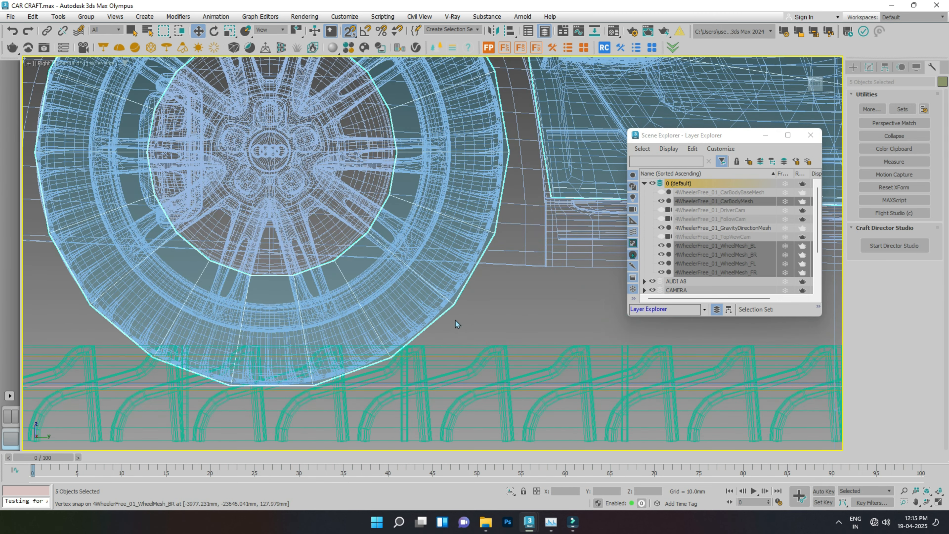
scroll(455, 320, down, 4)
scroll(454, 225, up, 5)
drag(425, 113, 417, 110)
scroll(414, 111, down, 4)
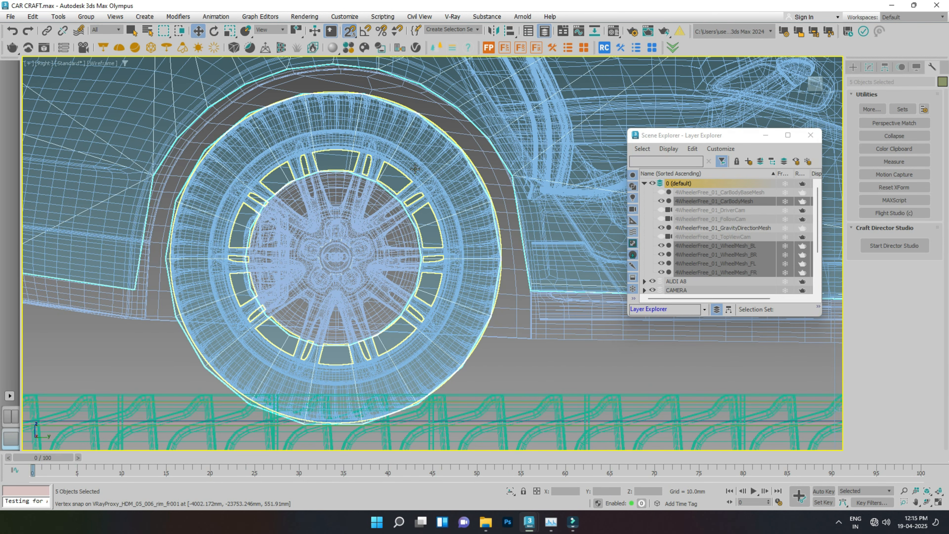
Add the car's body, rear-right wheel and front-right wheel to the selected rig parts.
scroll(284, 202, down, 2)
scroll(283, 202, down, 2)
alt+middle_drag(284, 202, 293, 172)
scroll(293, 173, down, 3)
alt+middle_drag(381, 201, 367, 204)
scroll(365, 203, down, 3)
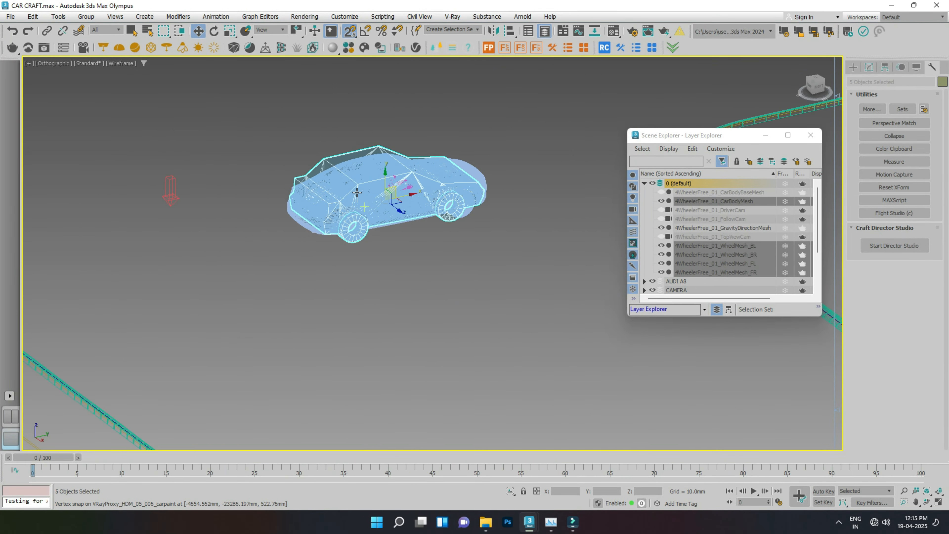
ctrl+click(471, 172)
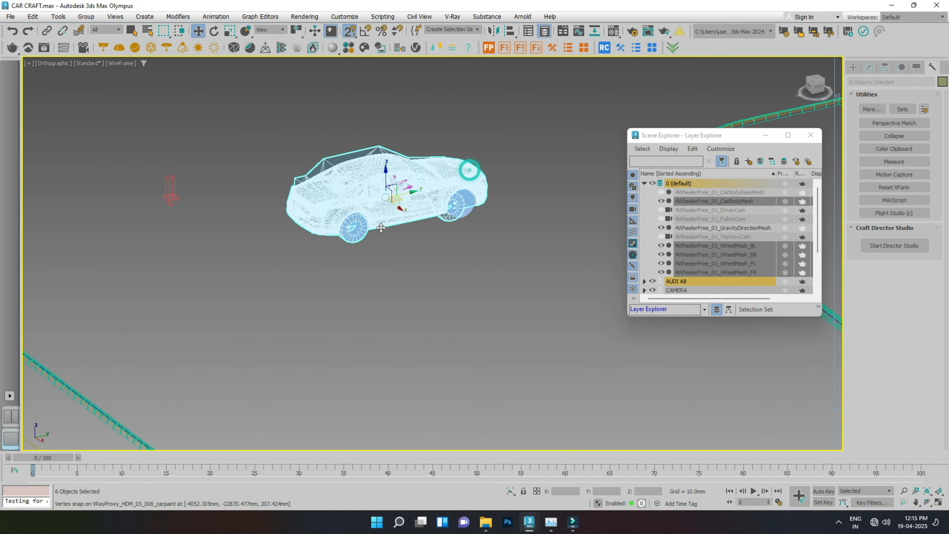
scroll(381, 227, up, 4)
ctrl+click(324, 239)
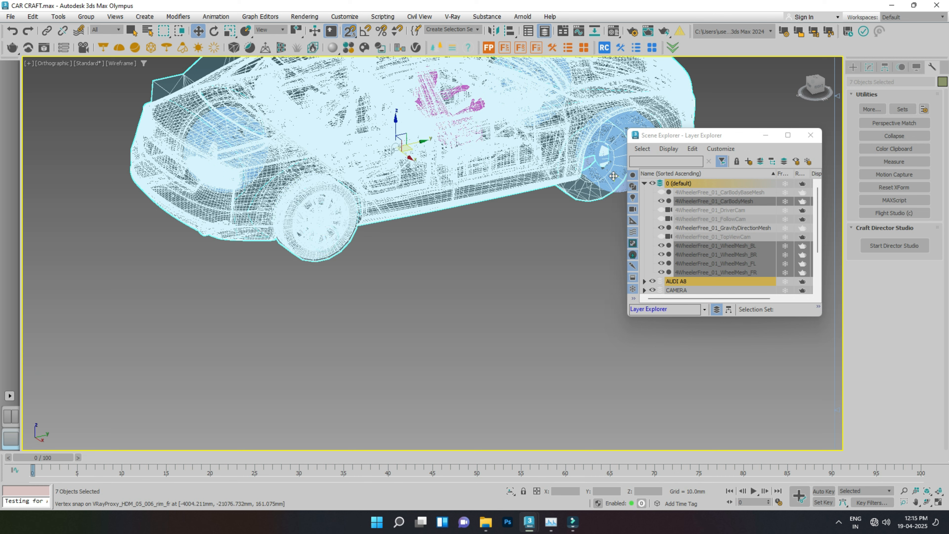
ctrl+click(622, 186)
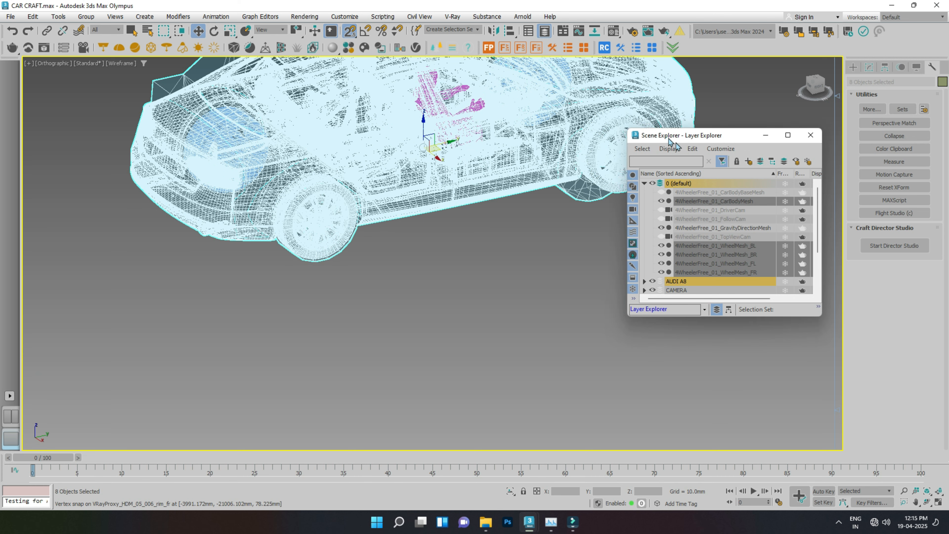
Add the car's rear-left and front-left wheels to the selection and isolate the selected car and rig parts.
drag(667, 135, 703, 169)
alt+middle_drag(441, 210, 482, 251)
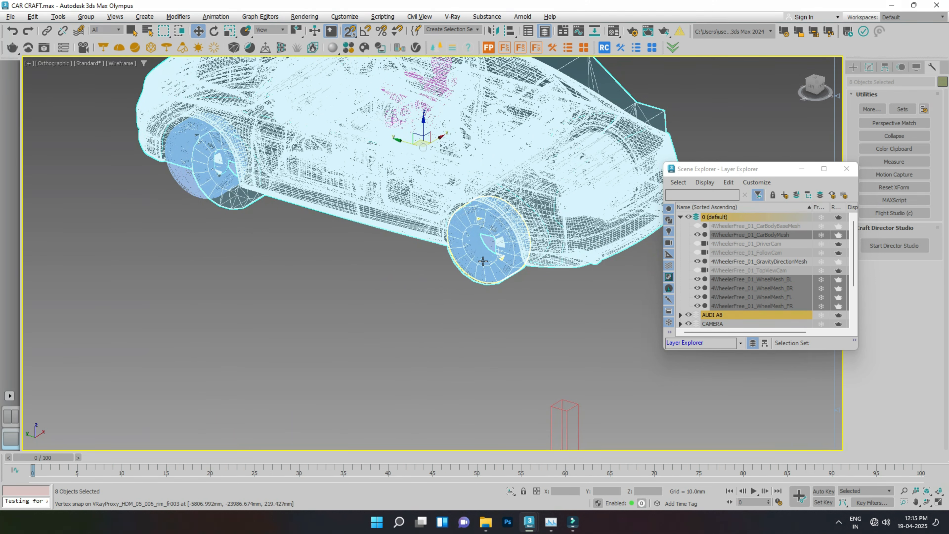
ctrl+click(477, 257)
ctrl+click(186, 183)
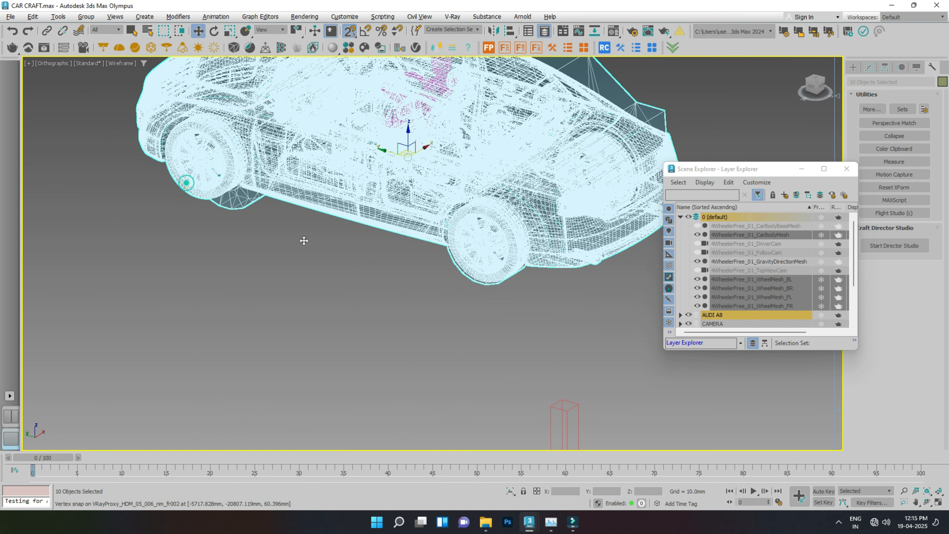
scroll(455, 361, down, 5)
alt+middle_drag(407, 218, 336, 302)
click(335, 301)
Display the isolated objects shaded and move the rig's rear-right wheel slightly inward to an X position of about -4116 mm.
scroll(388, 261, up, 6)
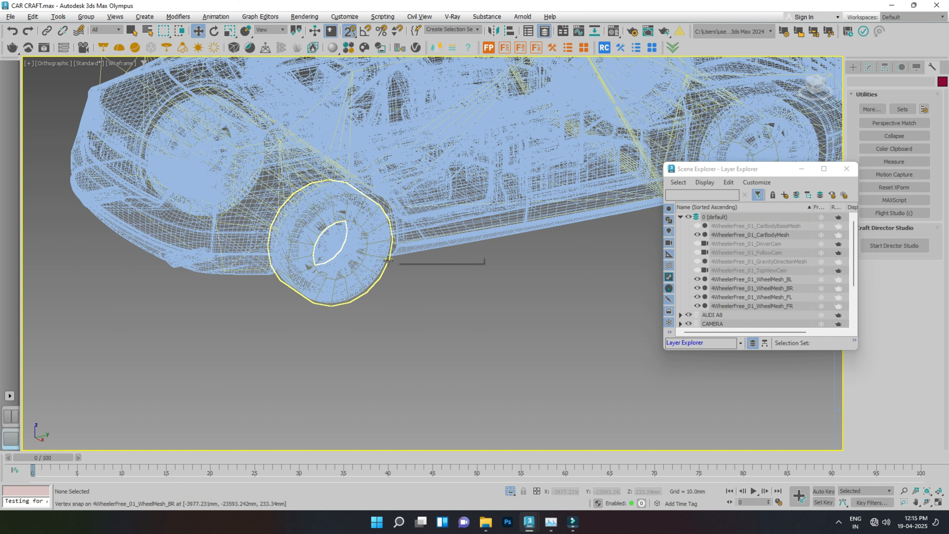
key(F3)
scroll(389, 259, up, 3)
click(377, 212)
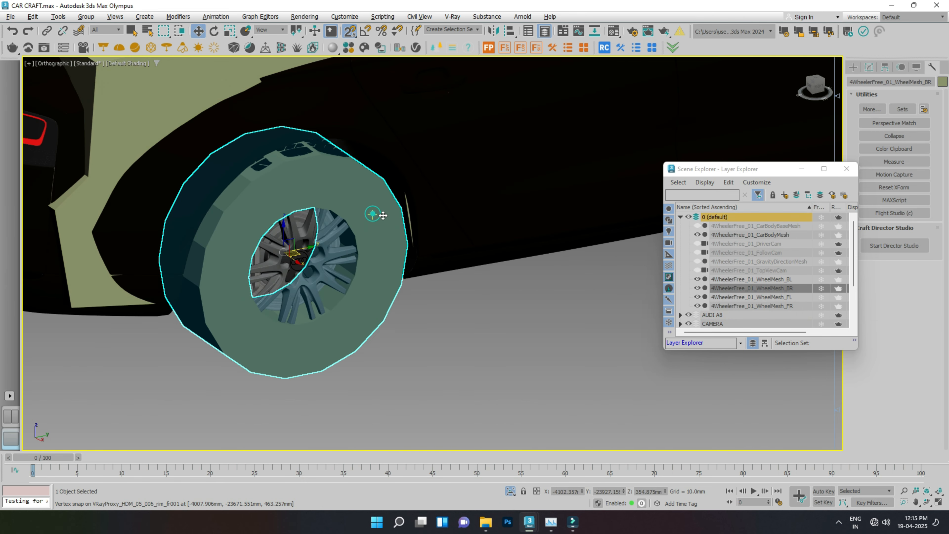
alt+middle_drag(413, 229, 423, 247)
scroll(328, 285, up, 4)
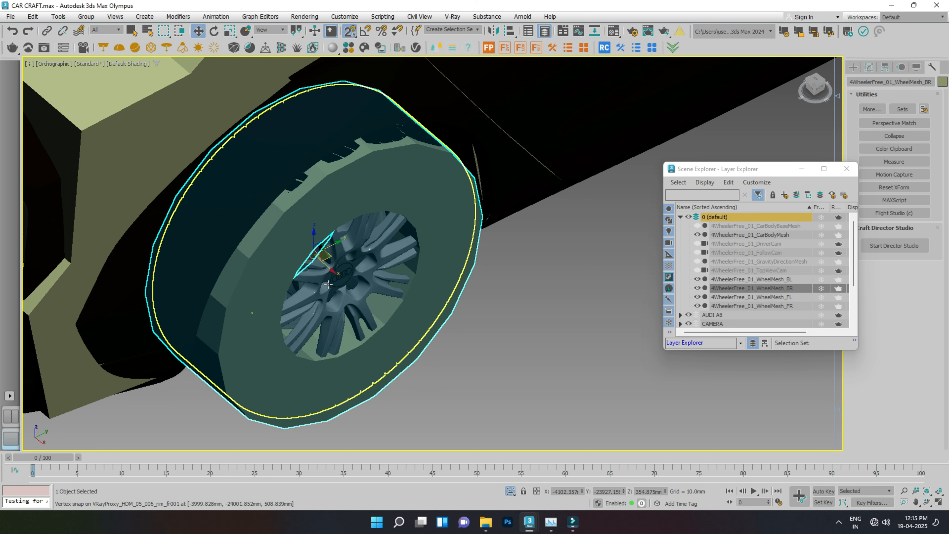
drag(329, 269, 315, 239)
alt+middle_drag(315, 239, 413, 242)
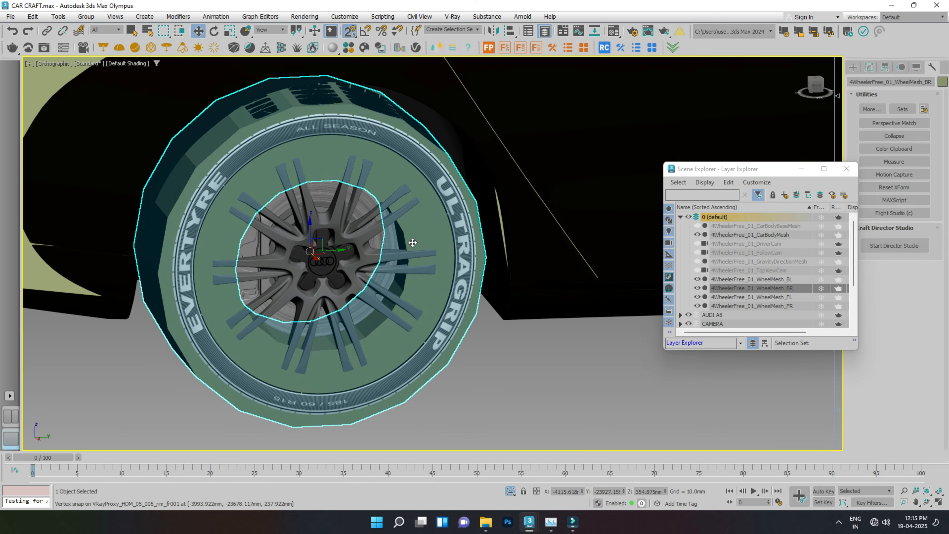
Shift the rig's rear-left wheel slightly inward along X so it fits over the car's rear-left wheel.
scroll(413, 242, down, 2)
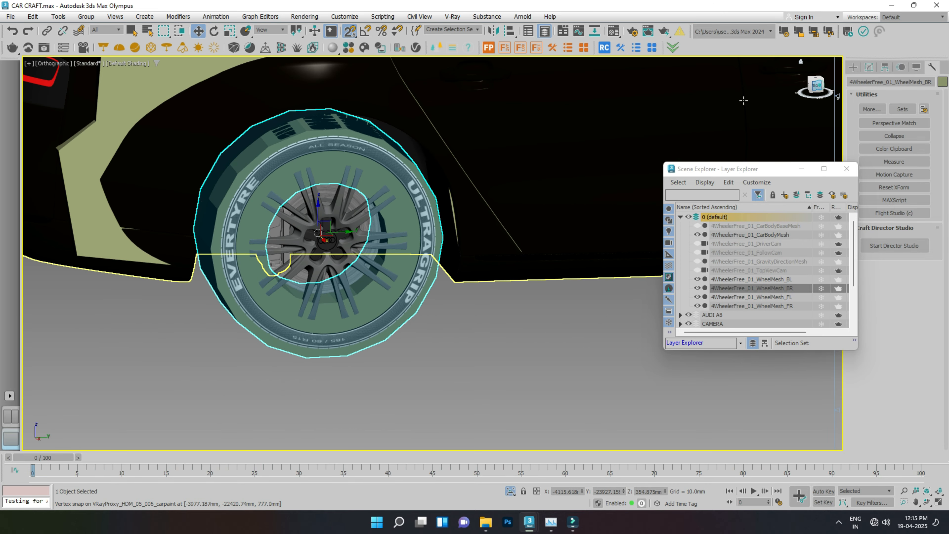
scroll(439, 196, down, 6)
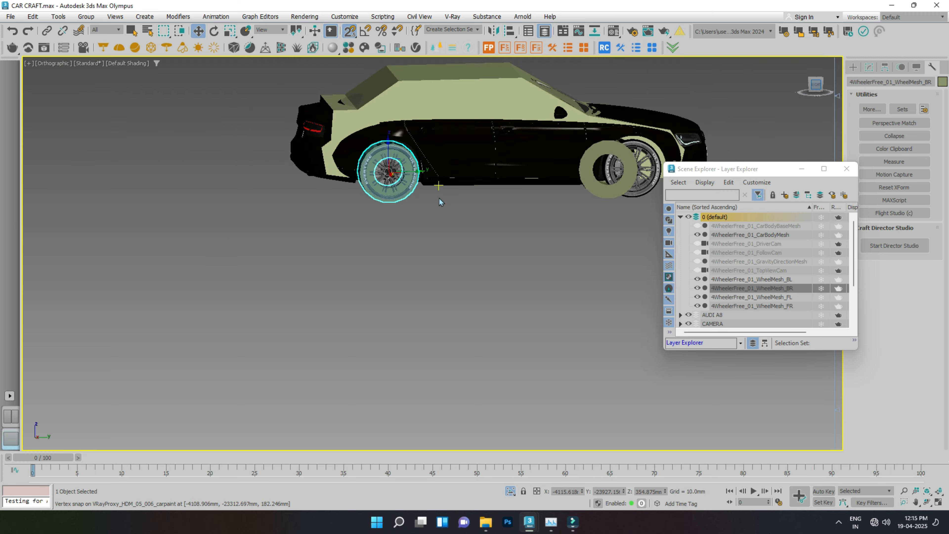
scroll(454, 211, up, 6)
alt+middle_drag(273, 183, 753, 189)
scroll(312, 163, up, 3)
click(289, 153)
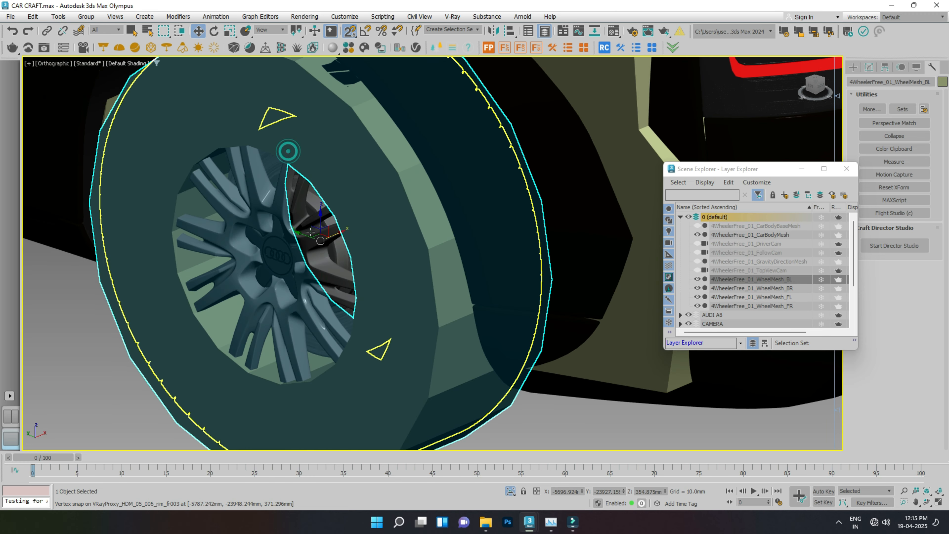
scroll(320, 232, up, 1)
scroll(334, 241, up, 2)
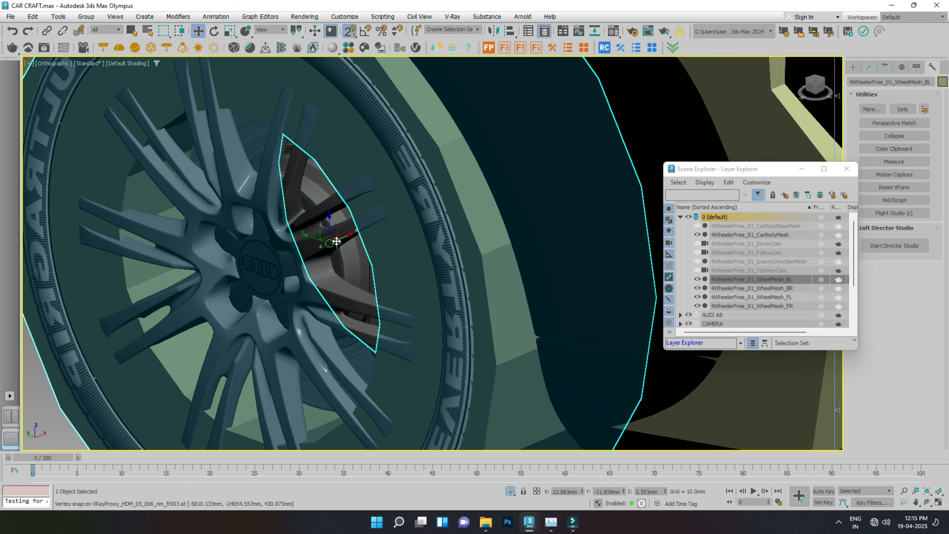
scroll(336, 242, down, 3)
Select both rear rig wheels and align them with the car's rear wheels in the wireframe right view.
alt+middle_drag(403, 248, 261, 231)
ctrl+click(350, 199)
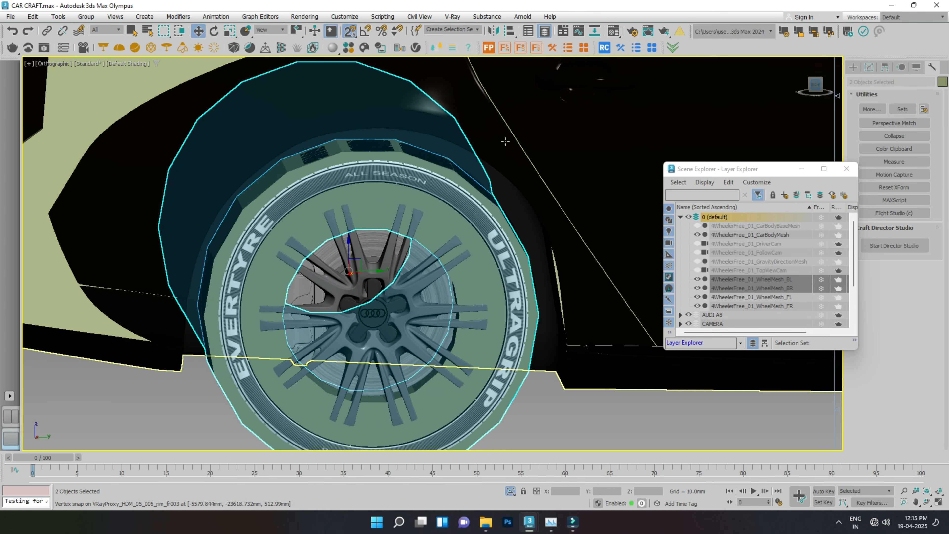
scroll(444, 185, down, 5)
scroll(378, 104, up, 3)
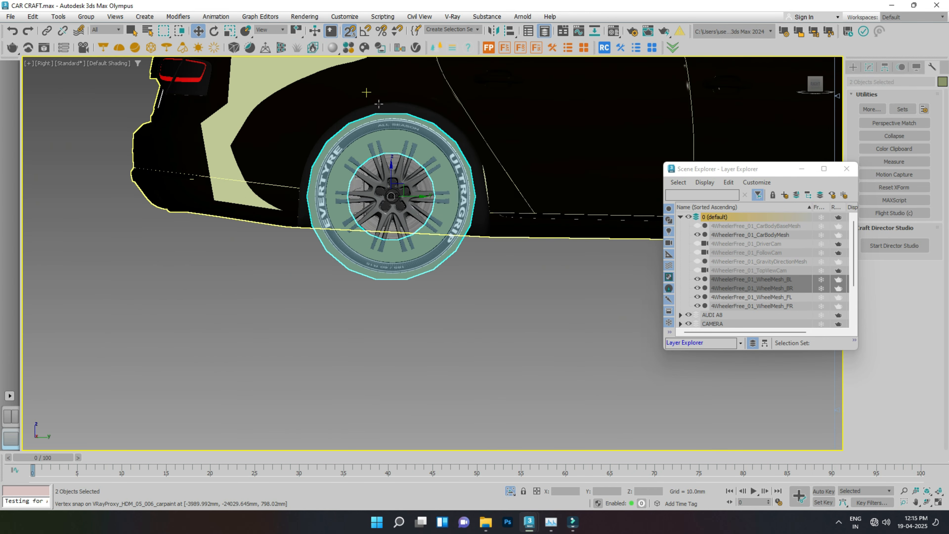
scroll(378, 104, up, 3)
key(F3)
scroll(500, 220, up, 2)
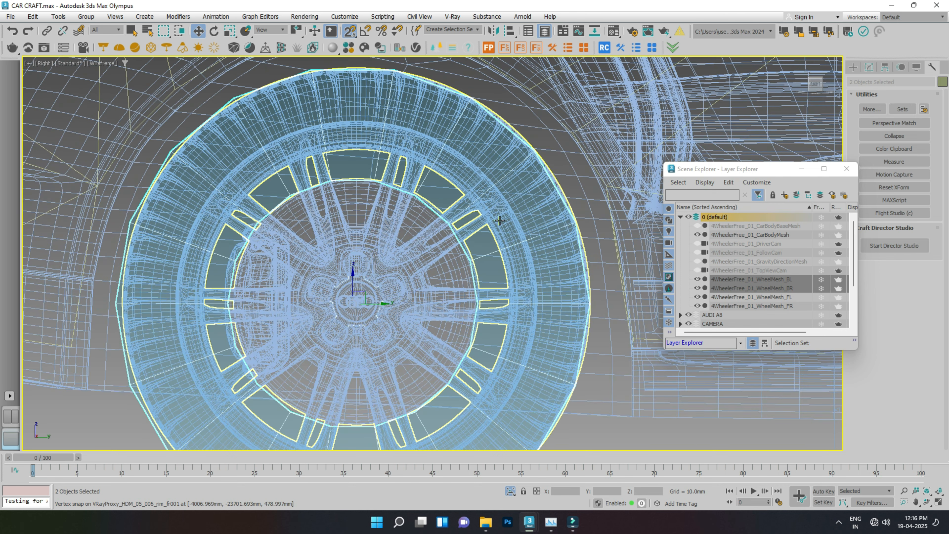
drag(377, 303, 356, 263)
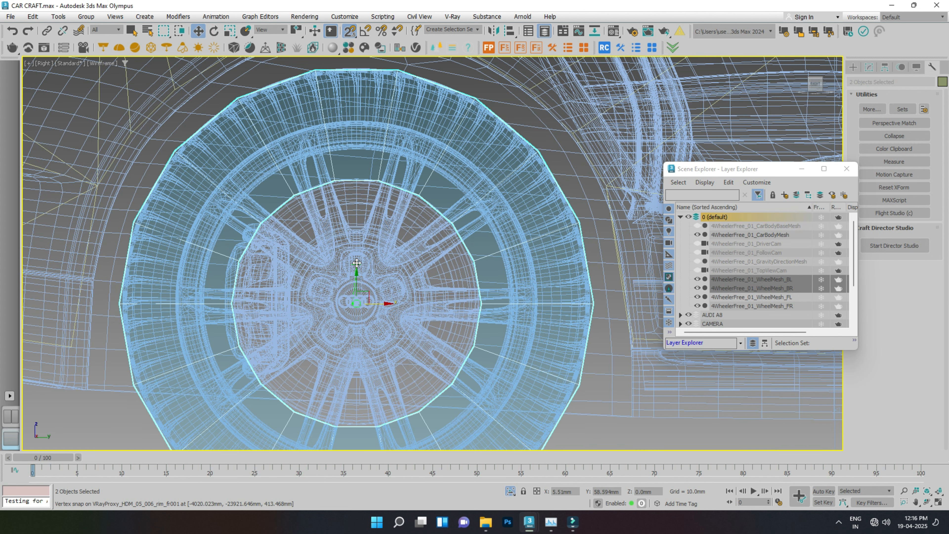
Fine-tune both rear rig wheels vertically and lengthwise until their outlines centre on the car's rear tyres.
scroll(379, 206, down, 2)
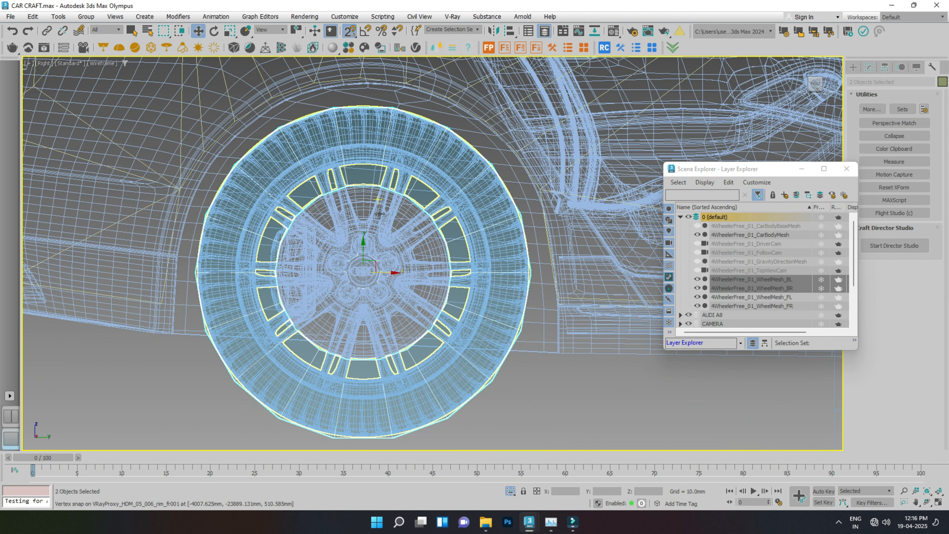
scroll(358, 438, up, 3)
scroll(367, 450, down, 1)
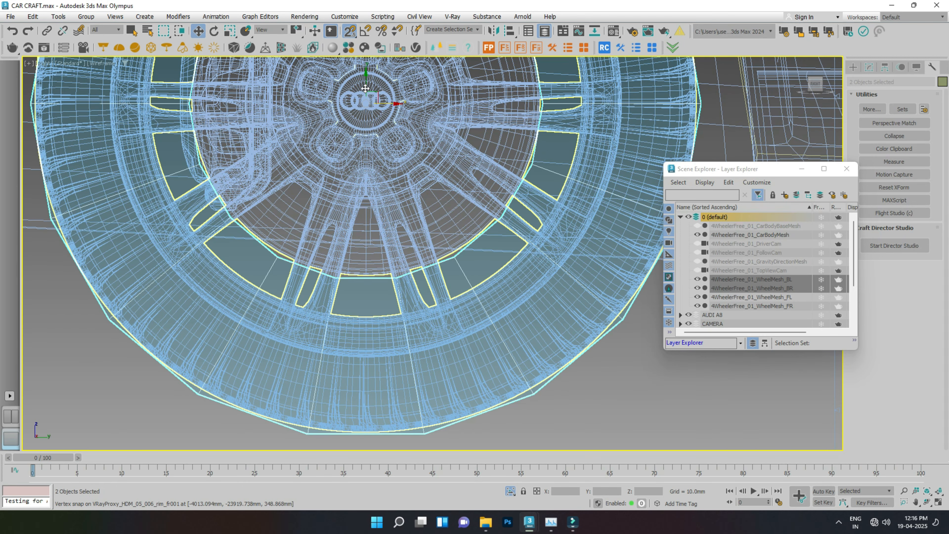
drag(368, 79, 391, 100)
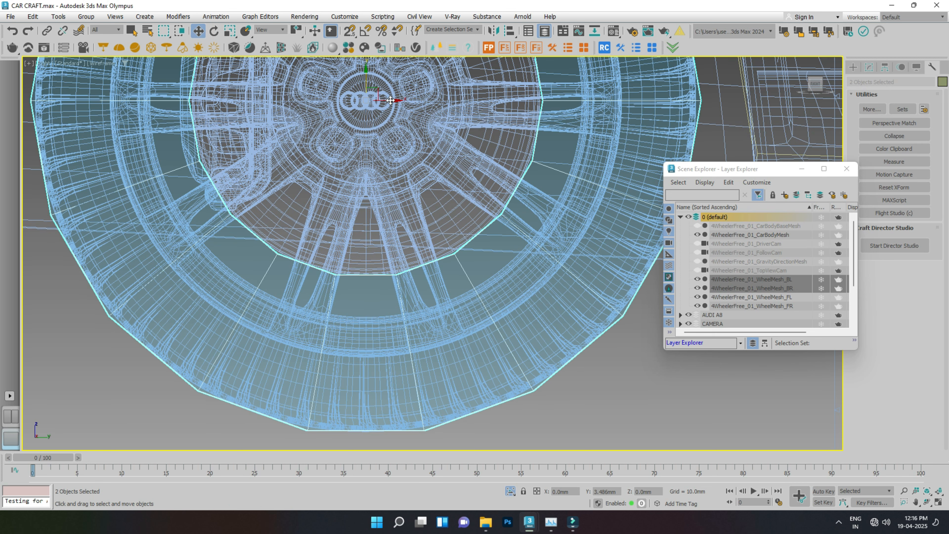
scroll(384, 191, down, 3)
alt+middle_drag(384, 191, 492, 230)
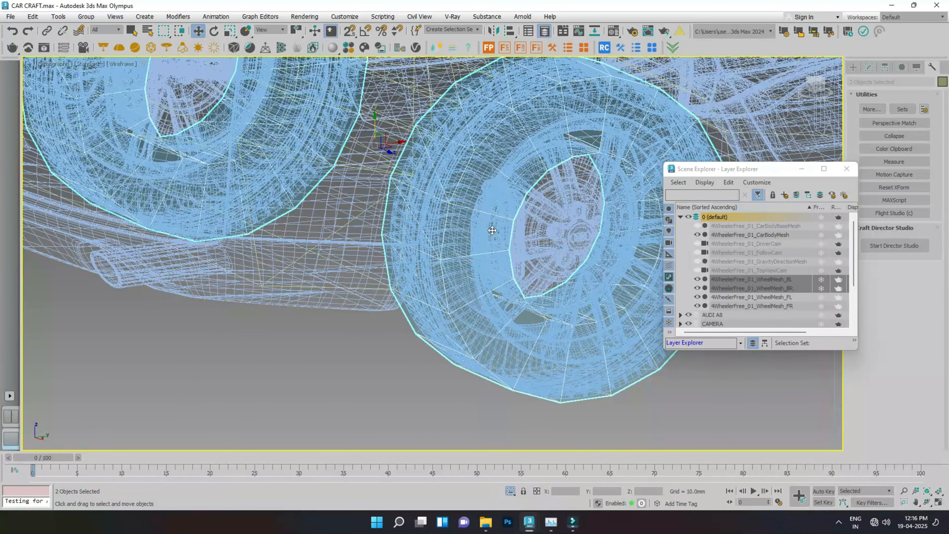
Return to shaded display and nudge both rear rig wheels slightly in height to match the car's tyres.
key(F3)
scroll(434, 233, down, 3)
scroll(529, 186, up, 3)
alt+middle_drag(530, 196, 486, 187)
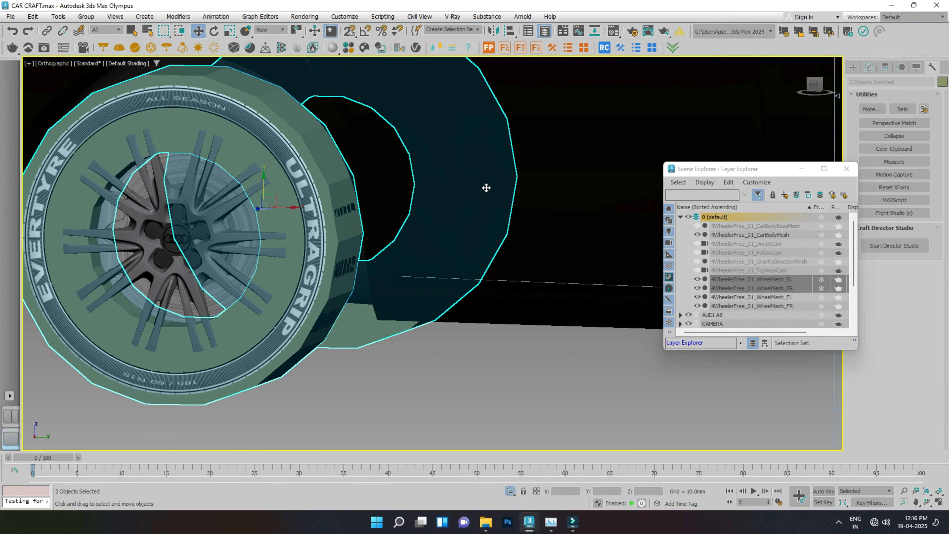
drag(263, 183, 261, 184)
alt+middle_drag(260, 183, 192, 194)
scroll(192, 194, down, 5)
scroll(371, 210, up, 6)
Select both front rig wheels and move them forward about 300 mm onto the car's front wheels in the right view.
click(379, 181)
alt+middle_drag(379, 182, 486, 195)
ctrl+click(627, 253)
alt+middle_drag(627, 254, 791, 105)
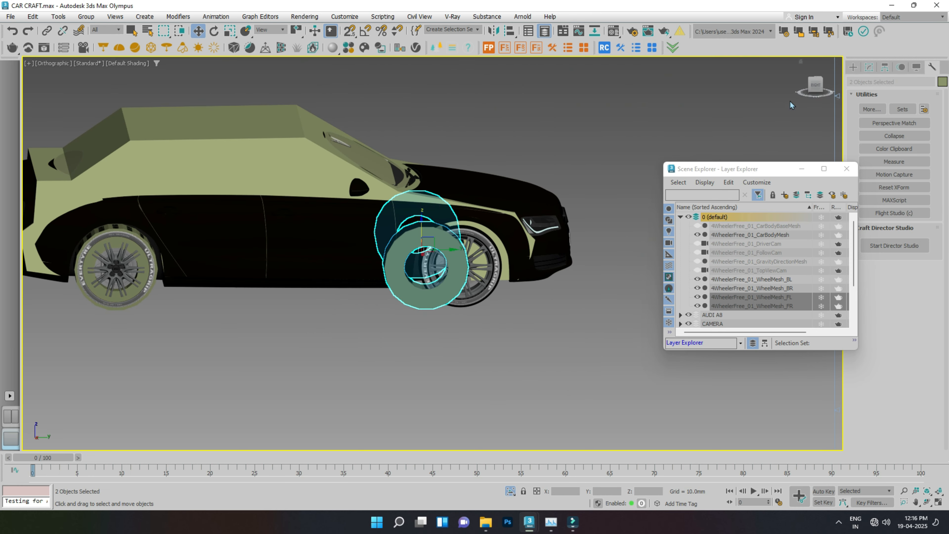
click(822, 86)
scroll(333, 161, down, 3)
scroll(366, 243, up, 8)
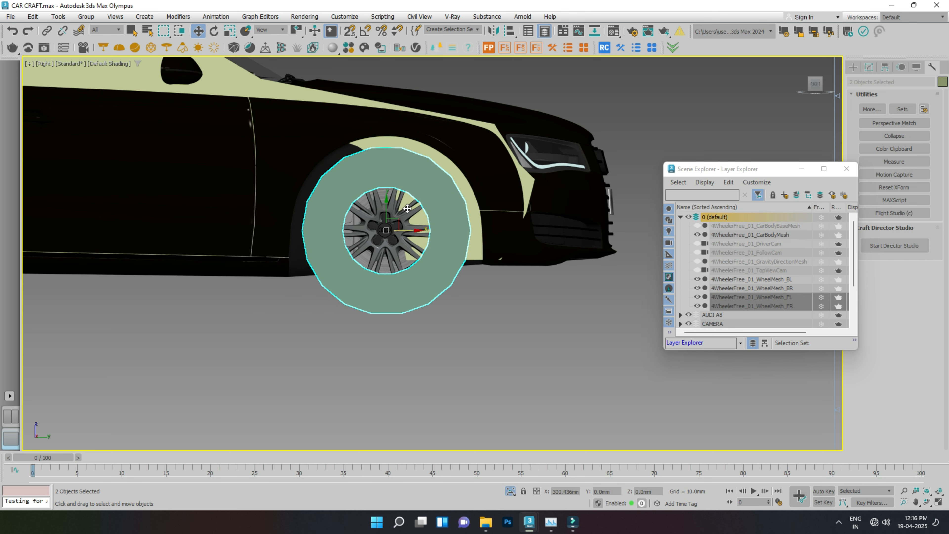
Lift the rig's body mesh clear above the car to a Z position of about 1549 mm.
scroll(407, 208, down, 5)
click(292, 179)
drag(315, 240, 361, 139)
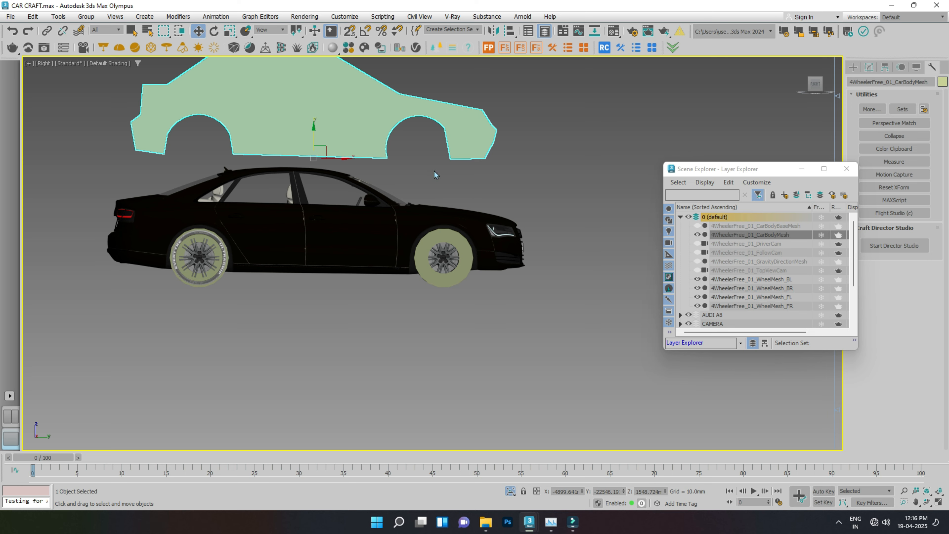
Move the rig's front-right wheel slightly inward to an X position of about -4113 mm.
scroll(447, 249, up, 6)
click(458, 221)
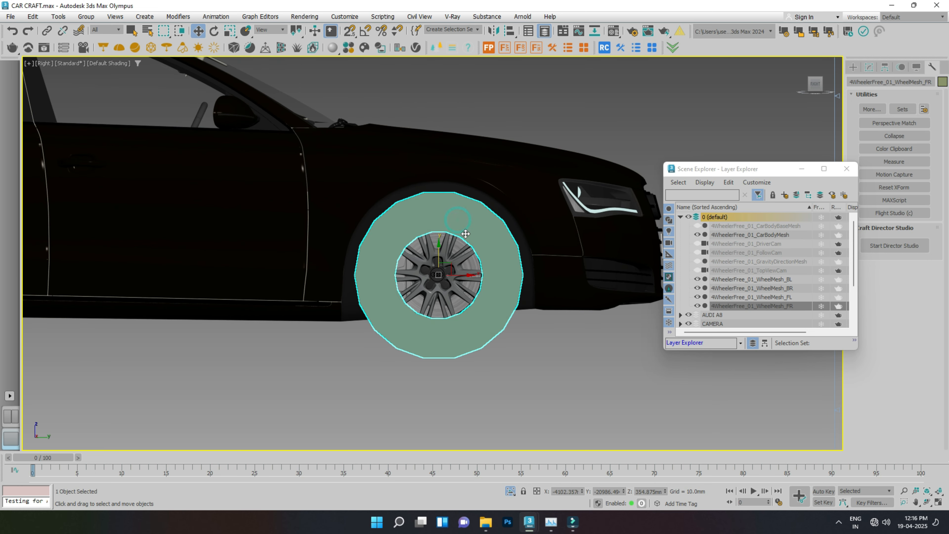
alt+middle_drag(466, 233, 456, 260)
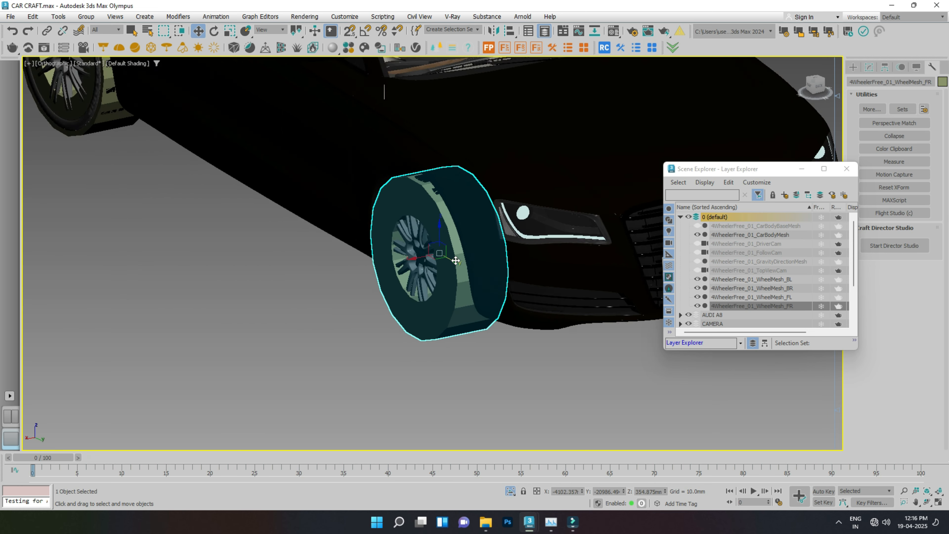
scroll(455, 261, up, 3)
drag(403, 254, 410, 250)
scroll(310, 218, down, 4)
alt+middle_drag(374, 232, 277, 237)
Move the rig's front-left wheel sideways to an X position of about -5684 mm, matching the car's front-left wheel.
scroll(570, 291, up, 5)
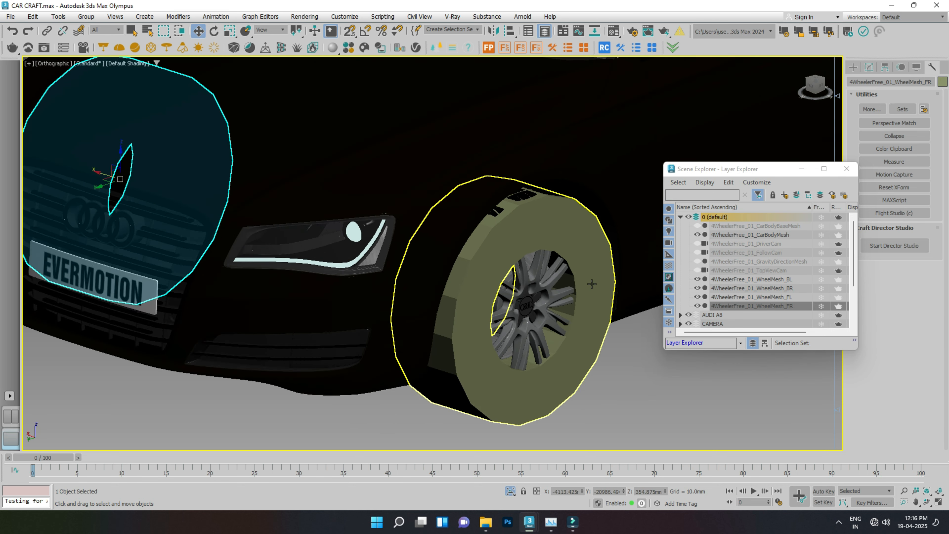
click(567, 254)
click(567, 255)
drag(449, 304, 446, 301)
scroll(445, 300, down, 5)
alt+middle_drag(438, 295, 537, 280)
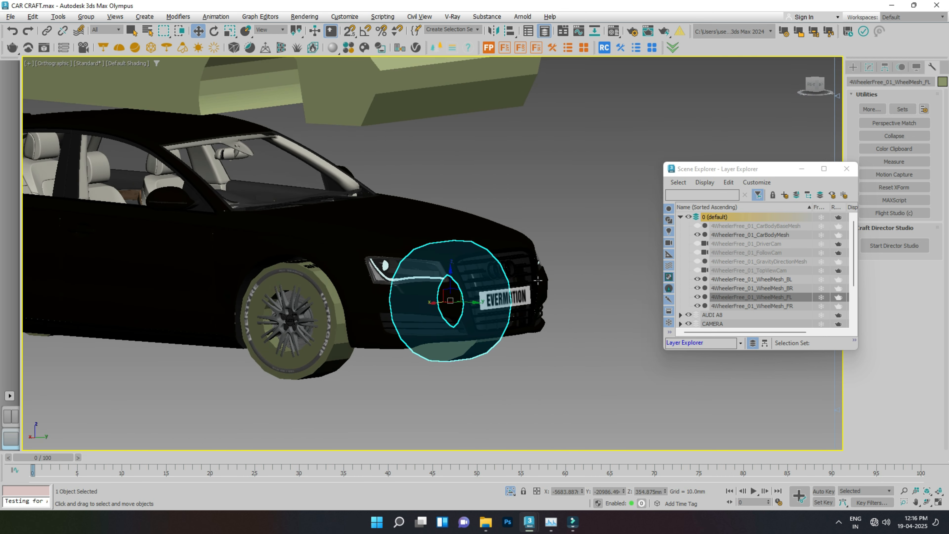
Reselect the rig's front-right wheel and nudge it about 2 mm inward along X.
alt+middle_drag(386, 302, 462, 276)
scroll(463, 276, up, 3)
click(461, 277)
drag(462, 379, 462, 376)
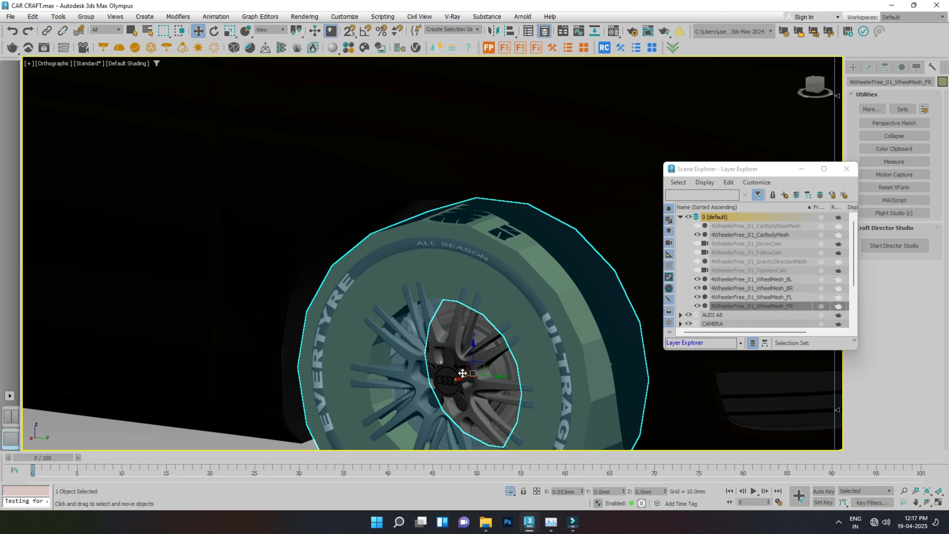
drag(462, 370, 462, 368)
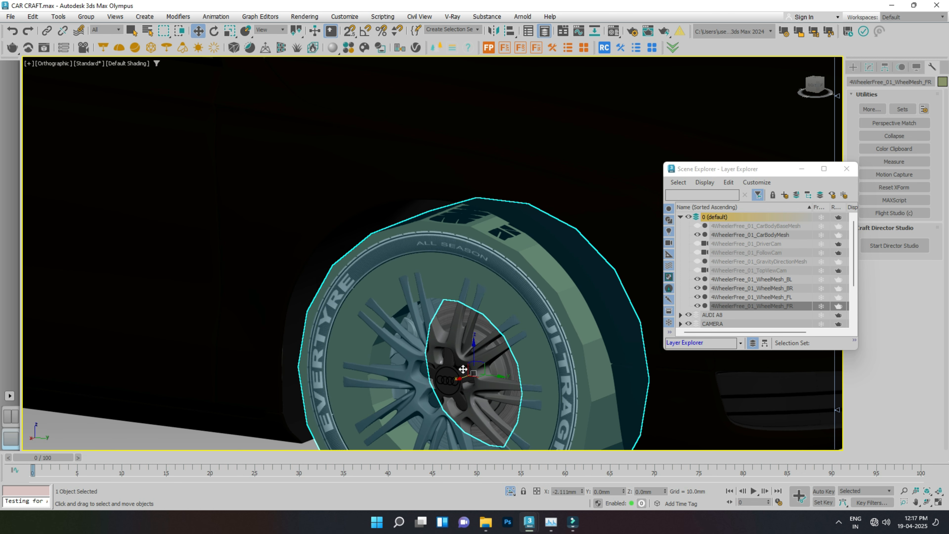
Add the front-left rig wheel to the selection and centre both on the car's front wheels in the wireframe right view.
scroll(366, 284, down, 5)
alt+middle_drag(366, 284, 315, 273)
ctrl+click(607, 294)
mouse_move(606, 290)
alt+middle_down()
mouse_move(488, 283)
mouse_move(613, 279)
alt+middle_up()
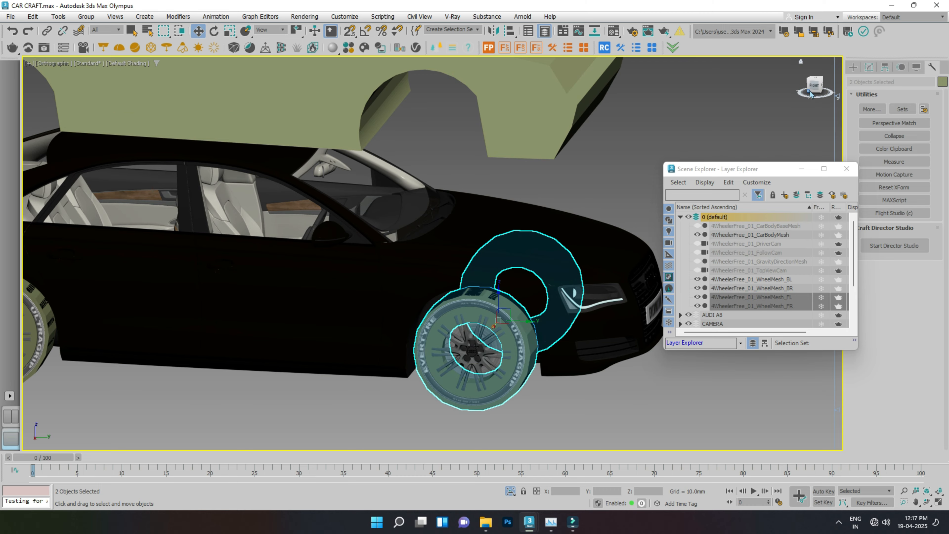
click(814, 86)
middle_drag(325, 407, 449, 209)
scroll(448, 243, up, 5)
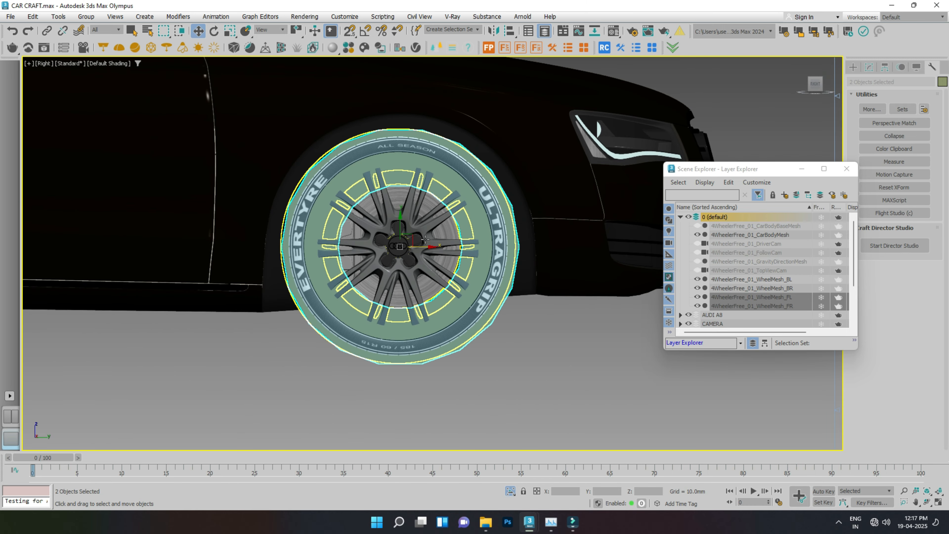
key(F3)
scroll(424, 217, up, 3)
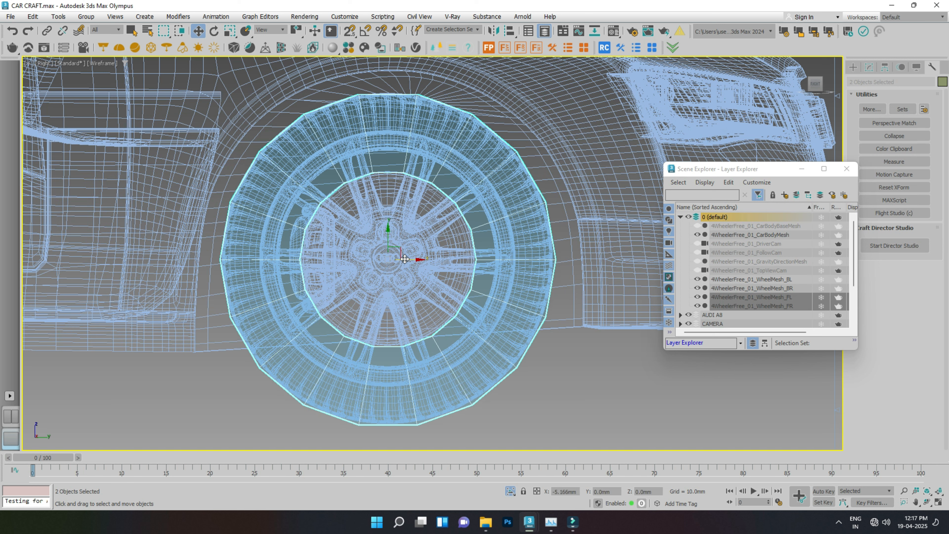
drag(387, 232, 386, 231)
scroll(394, 78, up, 5)
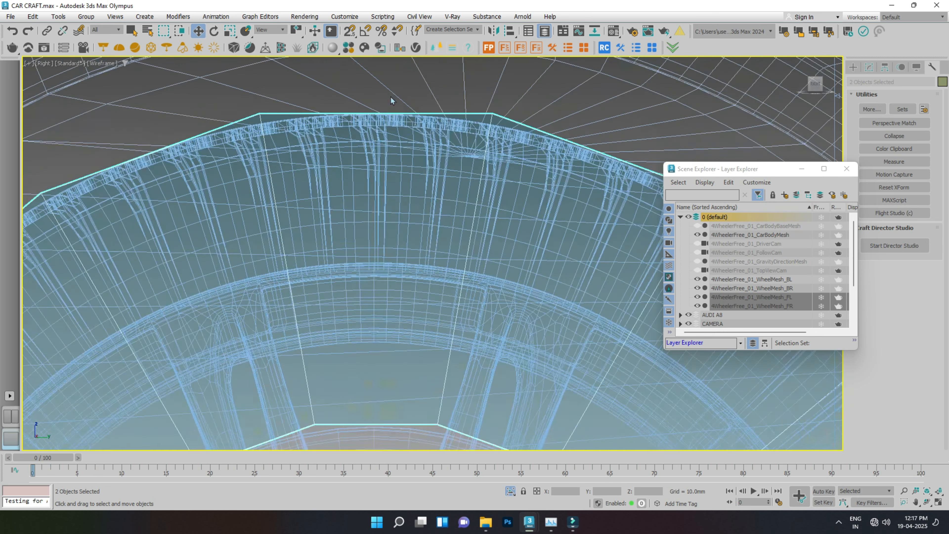
Display the model shaded and shift both front rig wheels about 1 mm backward along Y.
scroll(388, 113, down, 3)
alt+middle_drag(388, 112, 443, 294)
key(F3)
drag(426, 297, 425, 292)
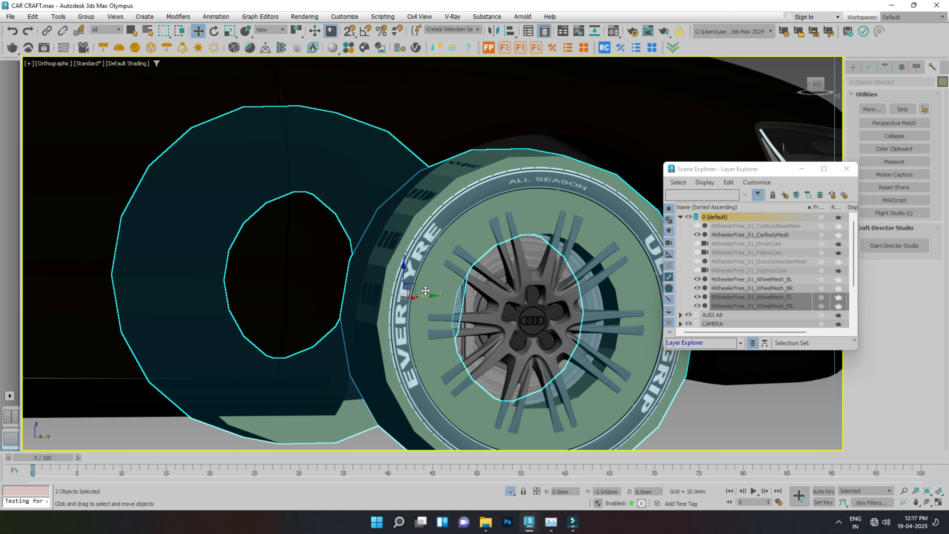
Lower both front rig wheels about 0.2 mm and nudge them slightly along the car's length.
scroll(375, 203, down, 3)
alt+middle_drag(375, 203, 392, 241)
scroll(391, 241, up, 5)
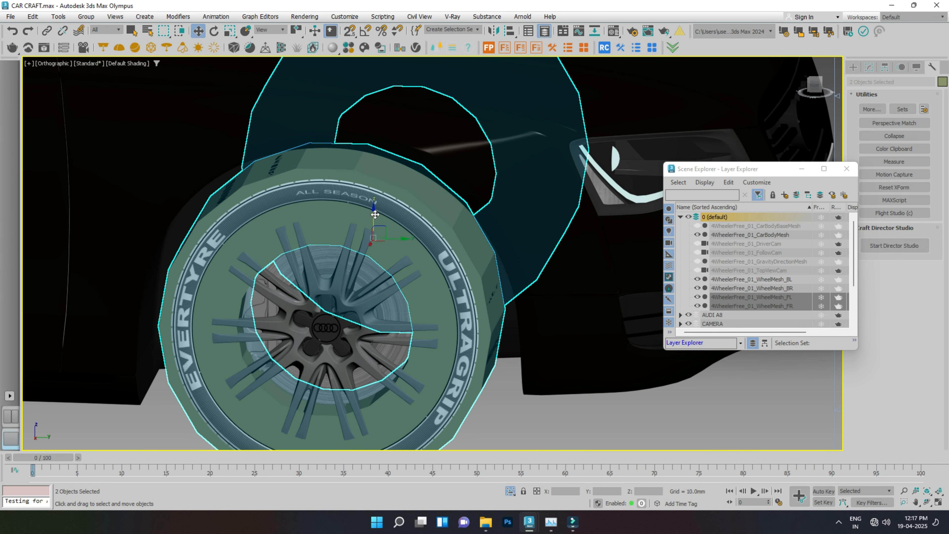
drag(375, 215, 372, 215)
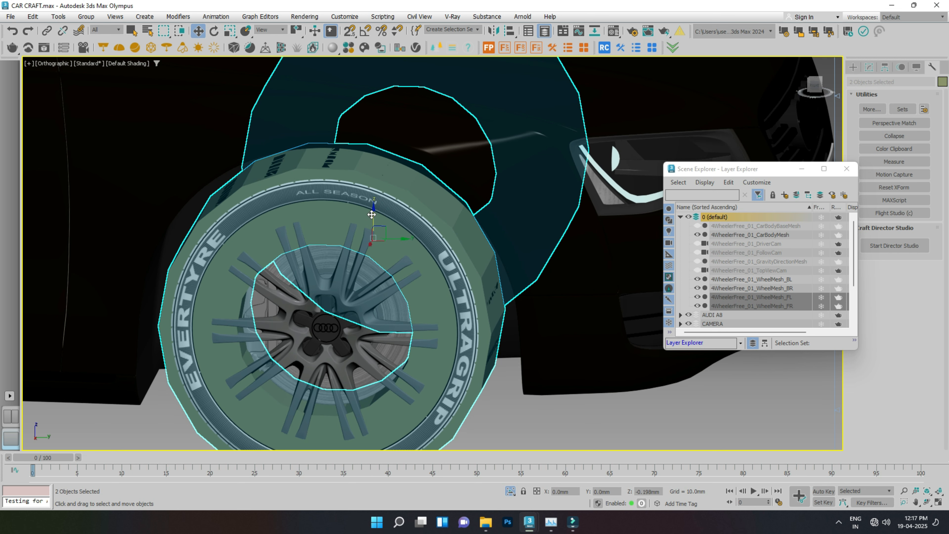
alt+middle_drag(371, 215, 400, 224)
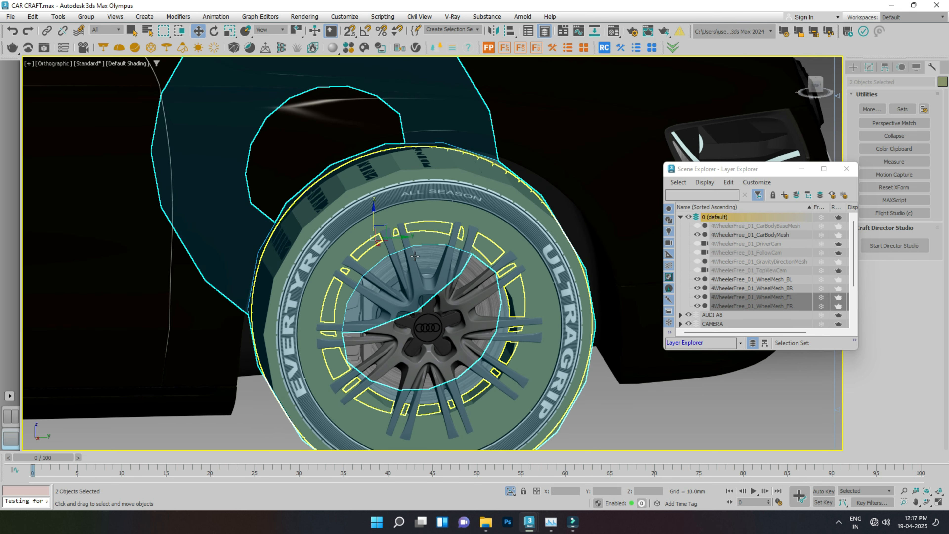
drag(399, 236, 399, 233)
alt+middle_drag(388, 213, 566, 140)
Refine both front rig wheels' centring on the wheel hubs in the wireframe right view, then restore shaded display.
click(812, 88)
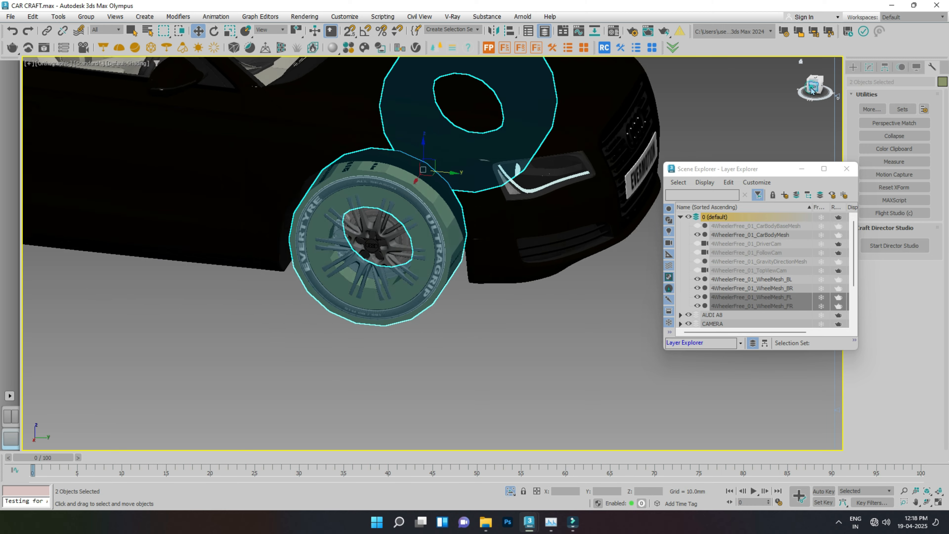
key(z)
scroll(567, 139, up, 3)
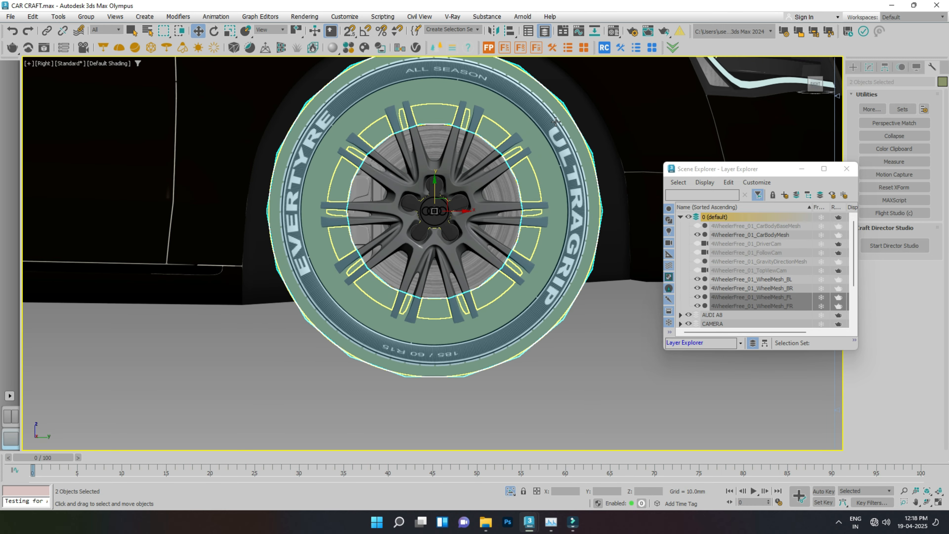
key(F3)
scroll(556, 89, up, 3)
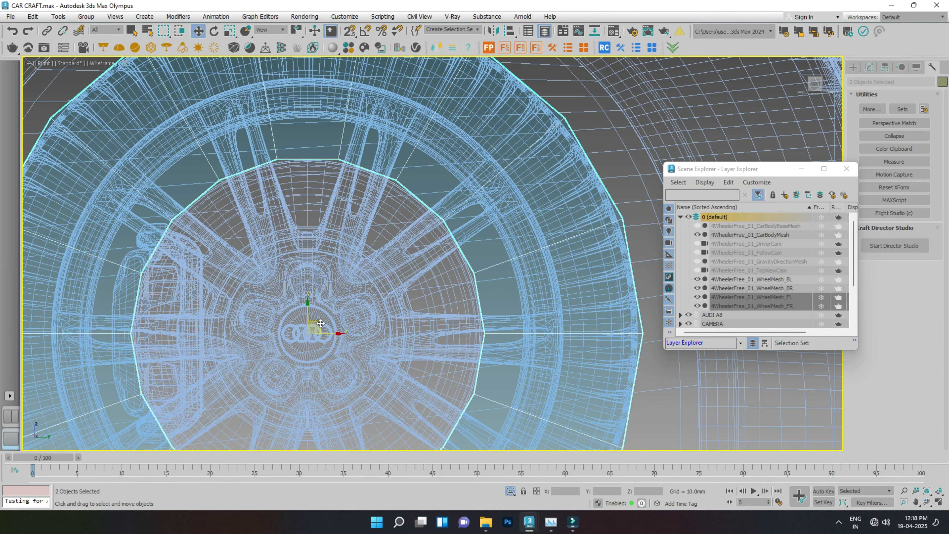
drag(327, 329, 318, 322)
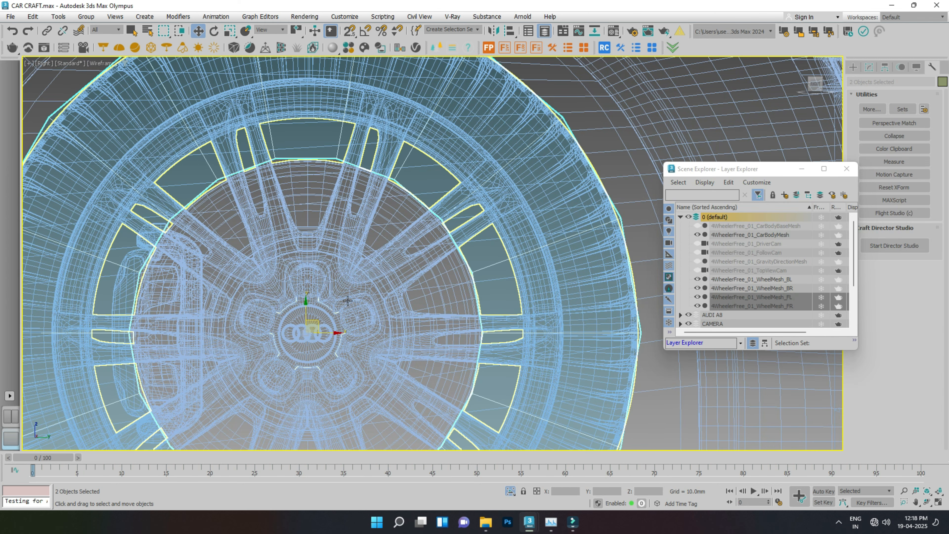
scroll(427, 227, down, 3)
alt+middle_drag(427, 227, 375, 346)
key(F3)
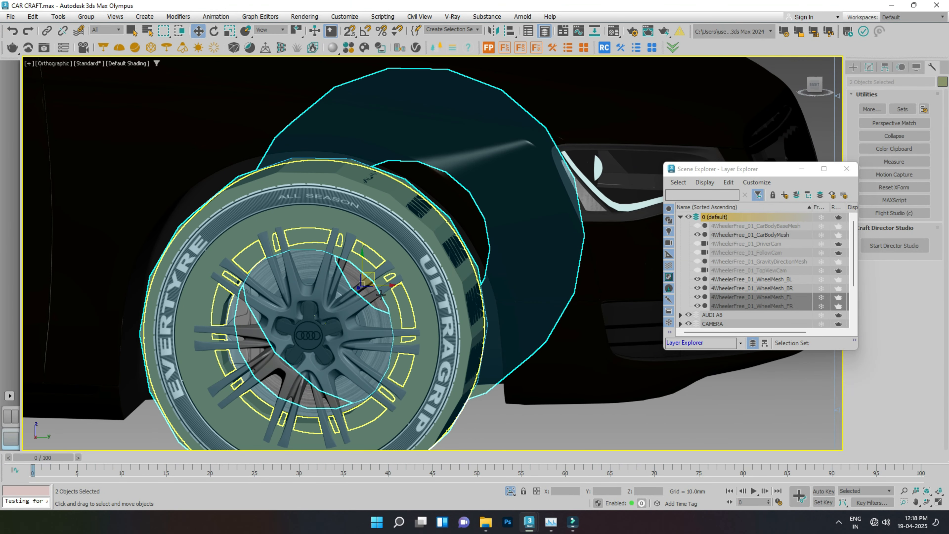
Shift both front rig wheels about 1.2 mm forward along Y and lower them about 1.1 mm.
drag(386, 285, 386, 282)
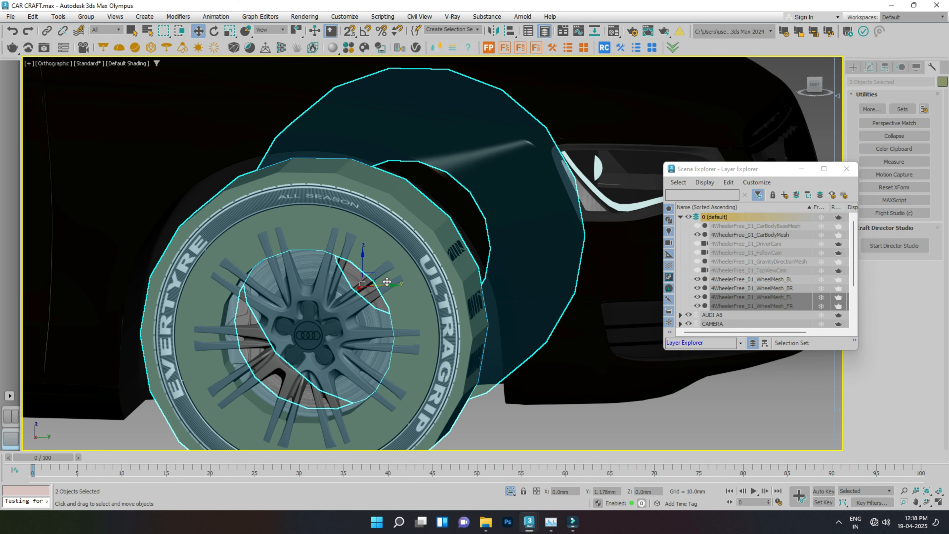
alt+middle_drag(388, 282, 444, 290)
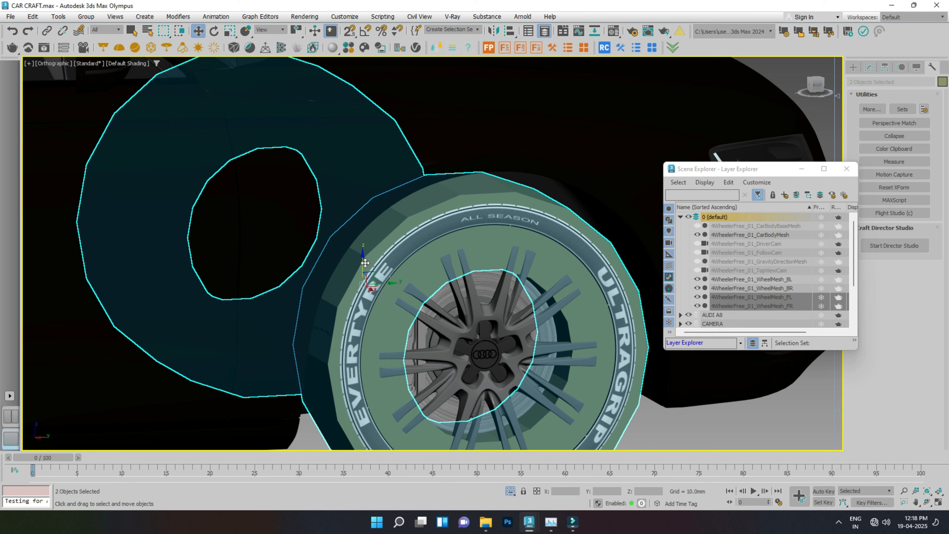
drag(366, 263, 366, 263)
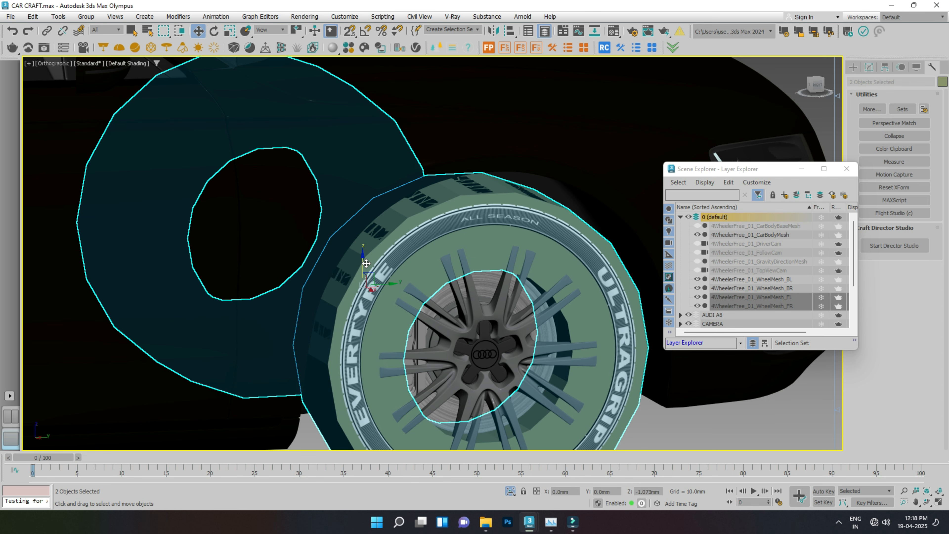
mouse_move(482, 228)
alt+middle_down()
mouse_move(443, 220)
mouse_move(450, 199)
mouse_move(324, 259)
mouse_move(308, 255)
mouse_move(476, 235)
alt+middle_up()
scroll(443, 216, down, 5)
scroll(308, 250, down, 4)
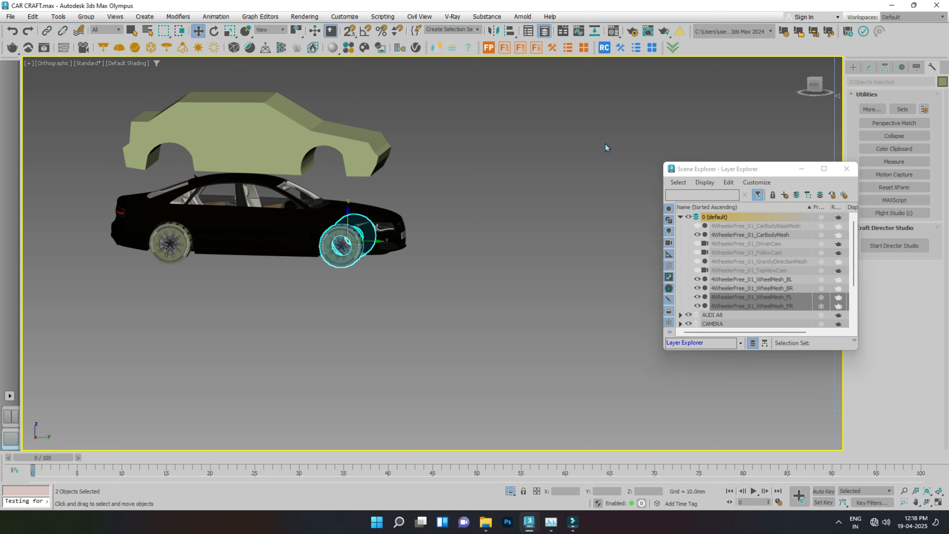
Lower the rig's car body mesh over the Audi in the right view, to a Z position of about 214 mm.
click(815, 85)
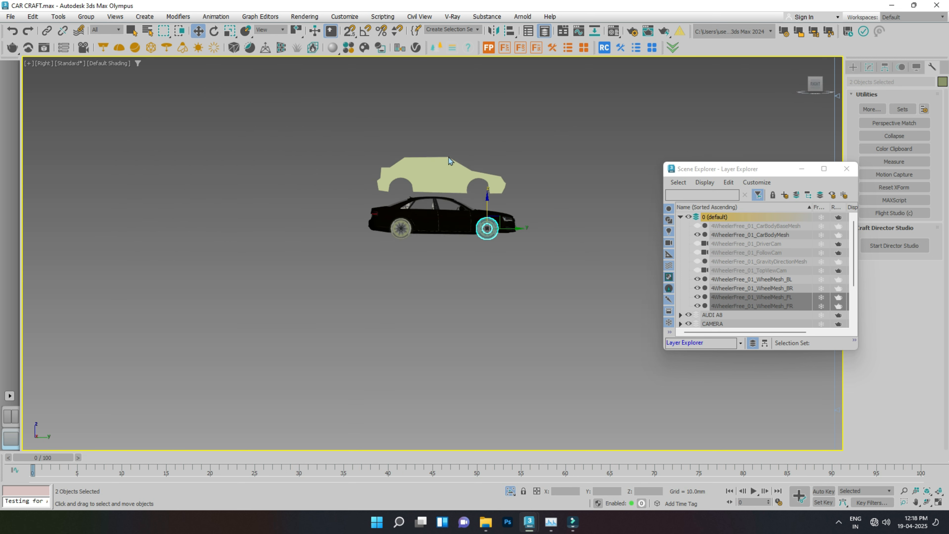
click(429, 202)
scroll(414, 225, up, 8)
drag(466, 193, 472, 366)
scroll(445, 362, up, 2)
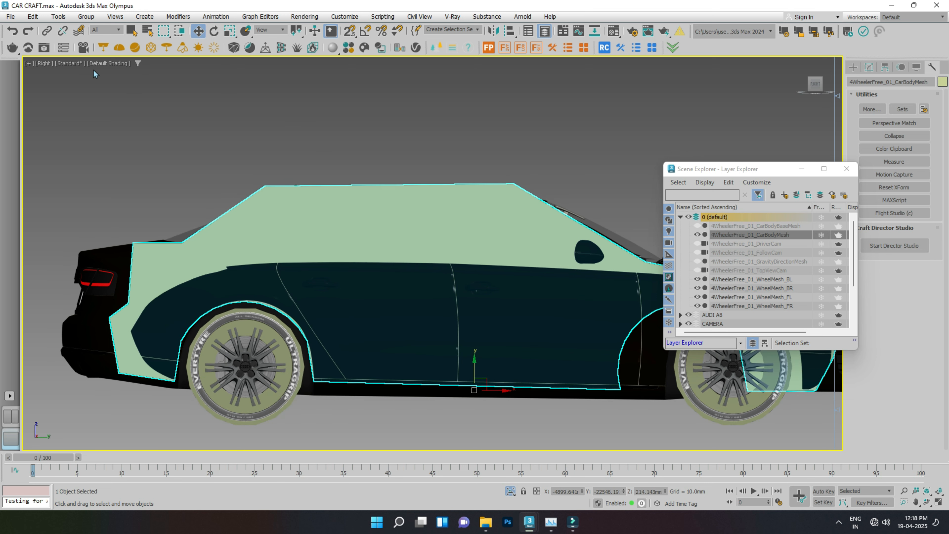
Scale the rig body up uniformly to about 475474 and move it forward so its rear arch surrounds the Audi's rear wheel.
click(231, 32)
drag(485, 386, 484, 382)
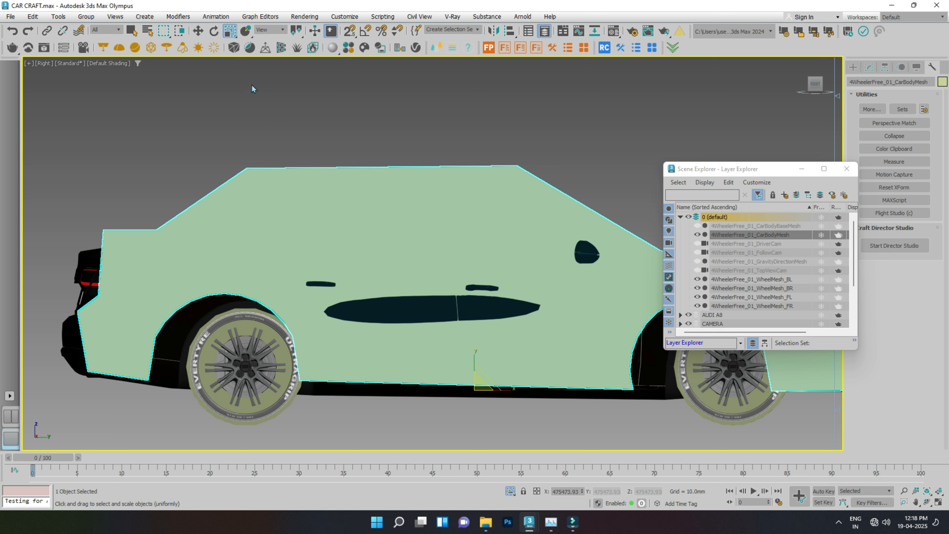
click(198, 31)
middle_drag(333, 212, 309, 197)
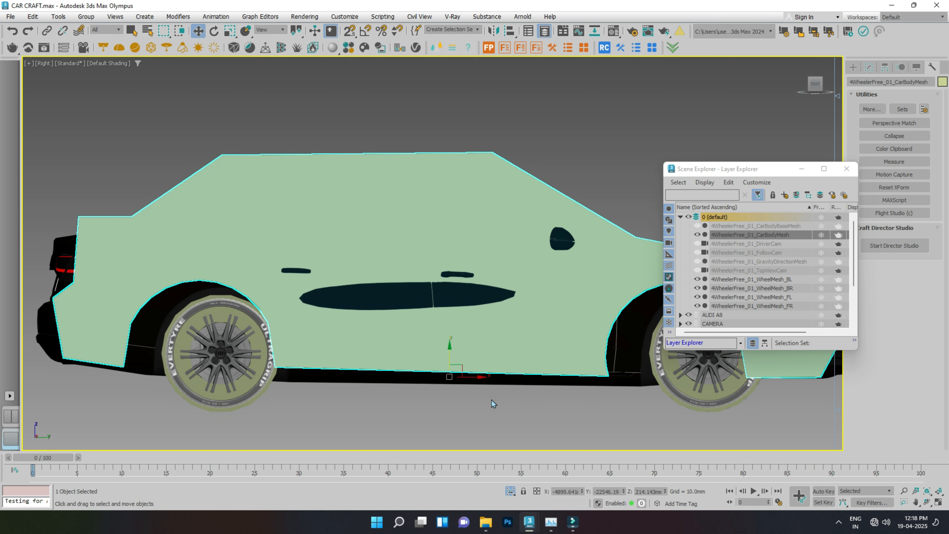
drag(475, 380, 493, 368)
Enlarge the rig body uniformly to about 480074, close the Scene Explorer and move the body forward to about Y -22395 mm.
click(230, 30)
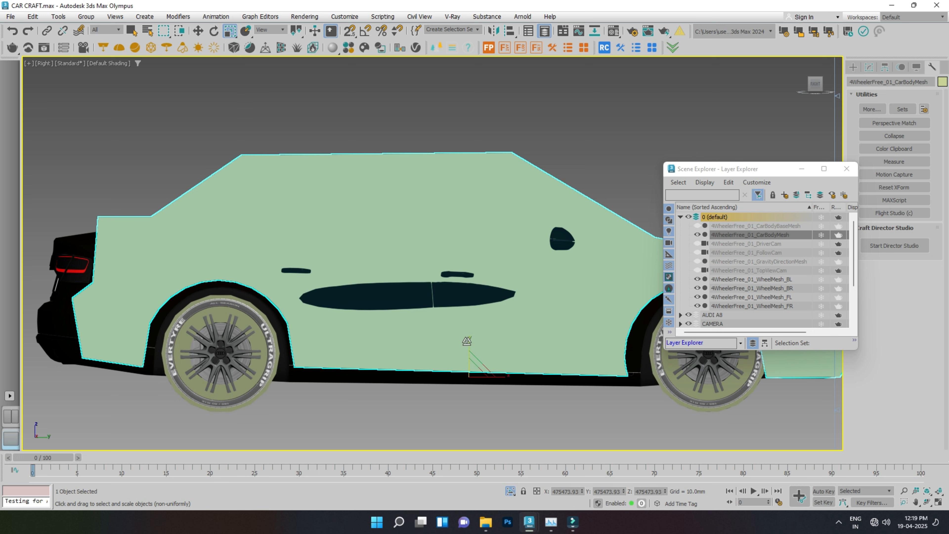
drag(477, 375, 478, 374)
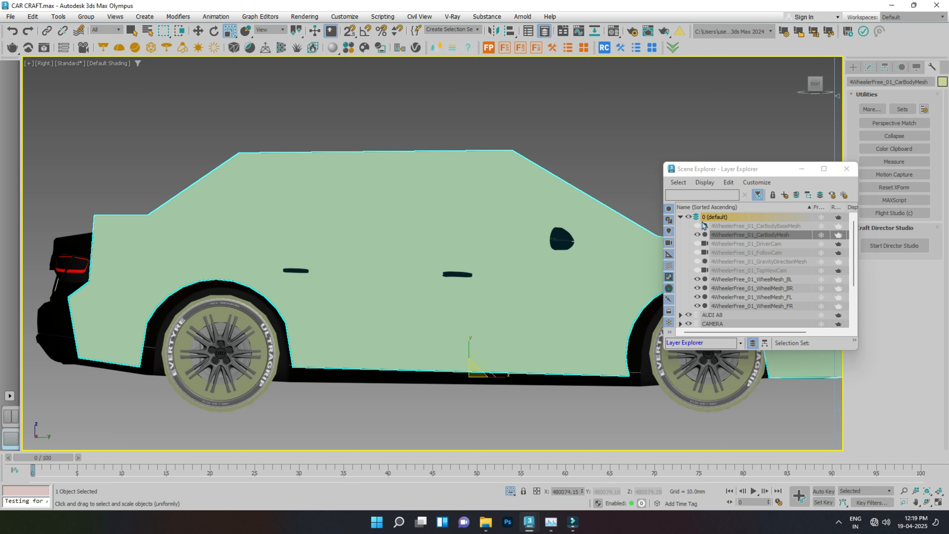
click(846, 169)
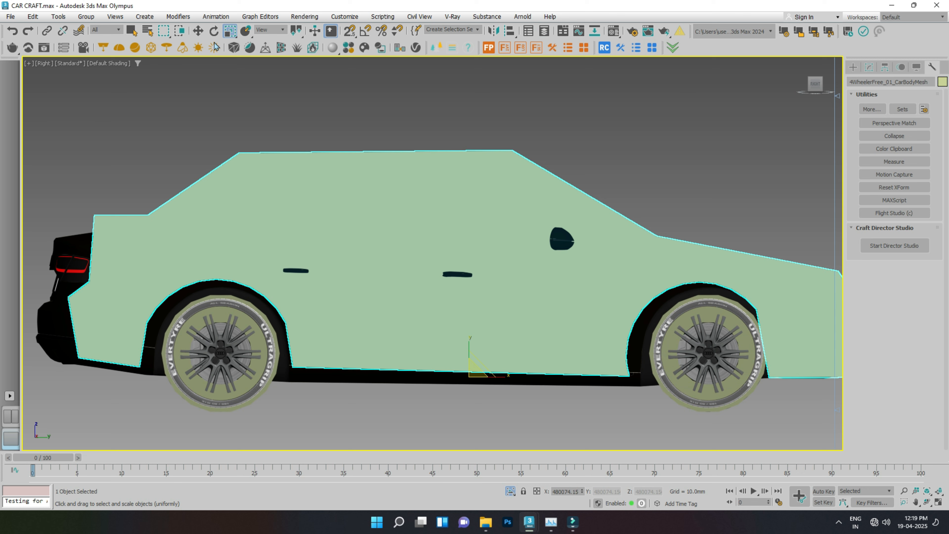
key(w)
drag(494, 378, 499, 374)
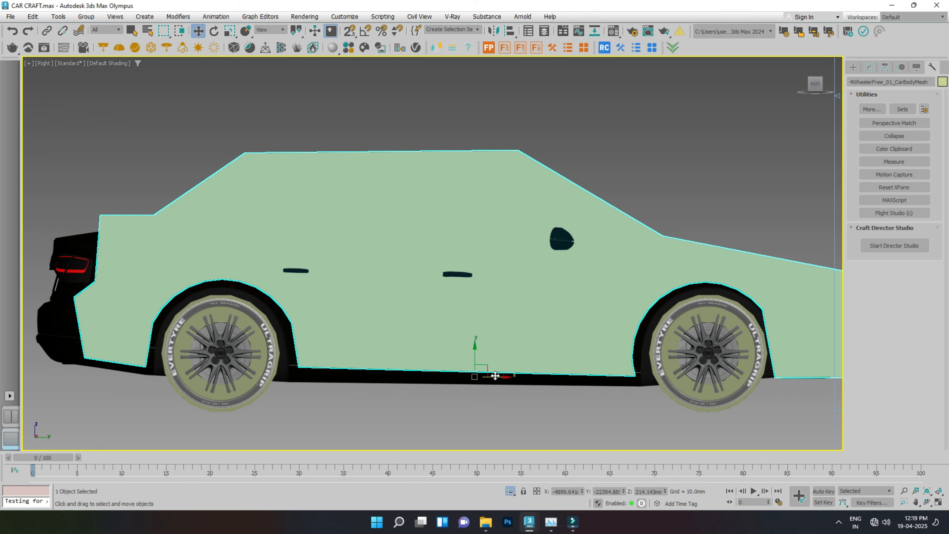
Check the rig body's width from the back in wireframe, then lower it about 32 mm in the left view.
alt+middle_drag(495, 376, 582, 229)
click(809, 90)
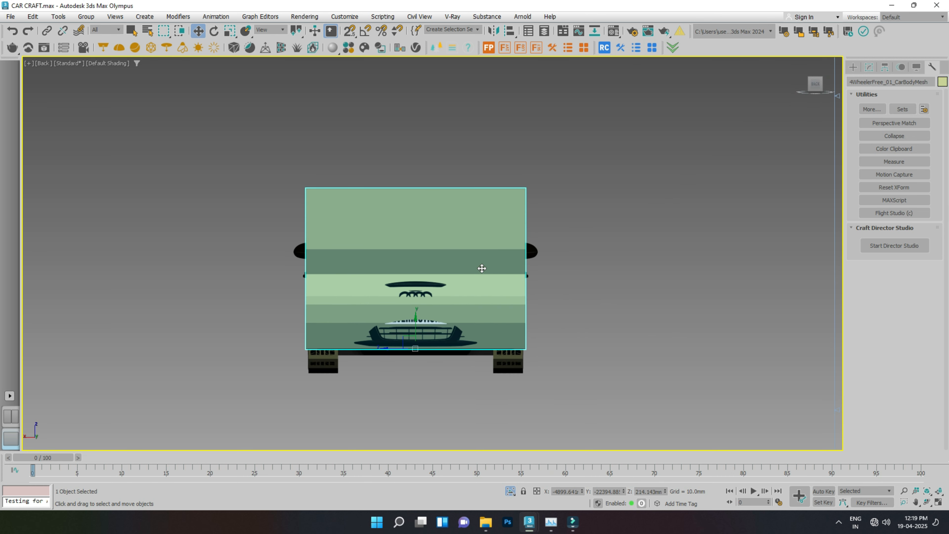
key(F3)
scroll(448, 324, up, 3)
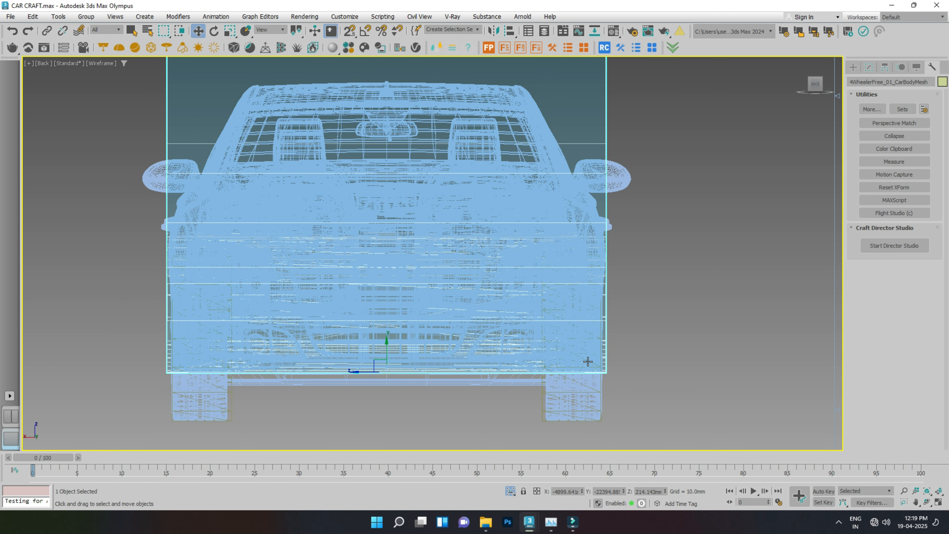
scroll(366, 293, down, 2)
alt+middle_drag(469, 286, 382, 295)
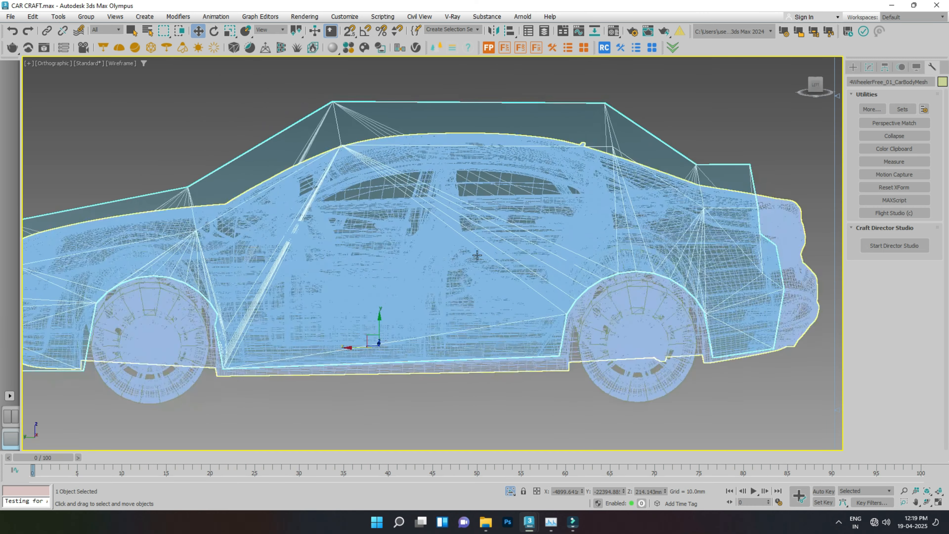
click(815, 86)
drag(380, 324, 380, 332)
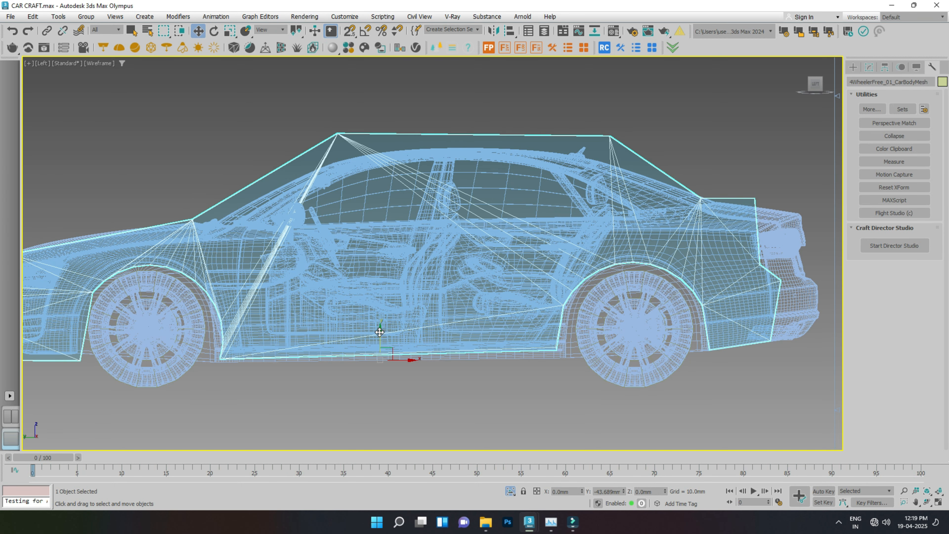
key(ctrl+z)
Examine the fitted rig body in shaded display from the car's front corner.
scroll(376, 330, down, 8)
alt+middle_drag(378, 267, 527, 268)
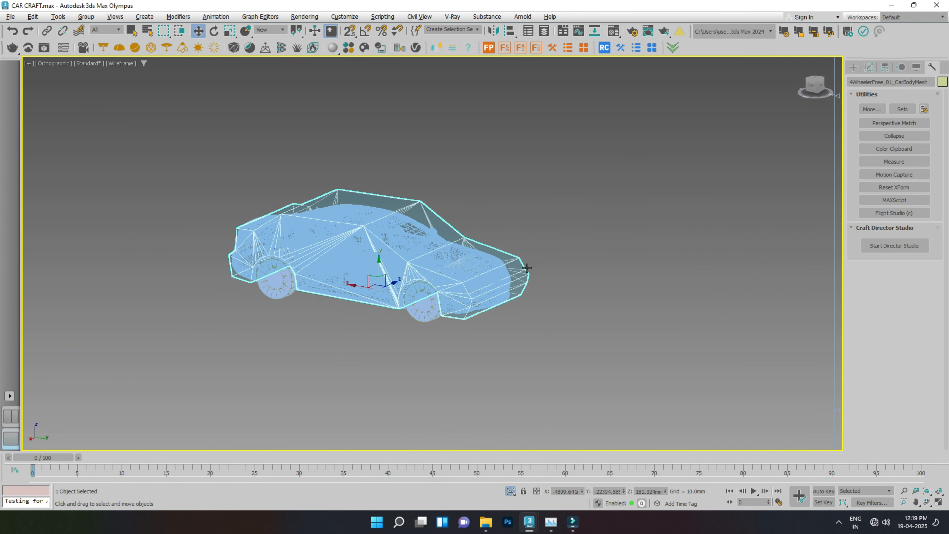
click(623, 203)
key(F3)
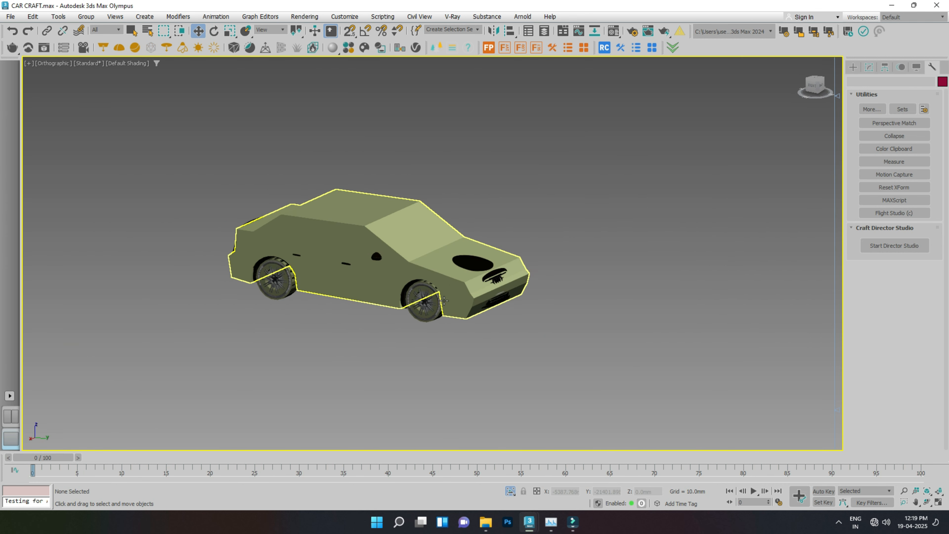
scroll(444, 300, up, 6)
scroll(360, 381, down, 3)
click(360, 209)
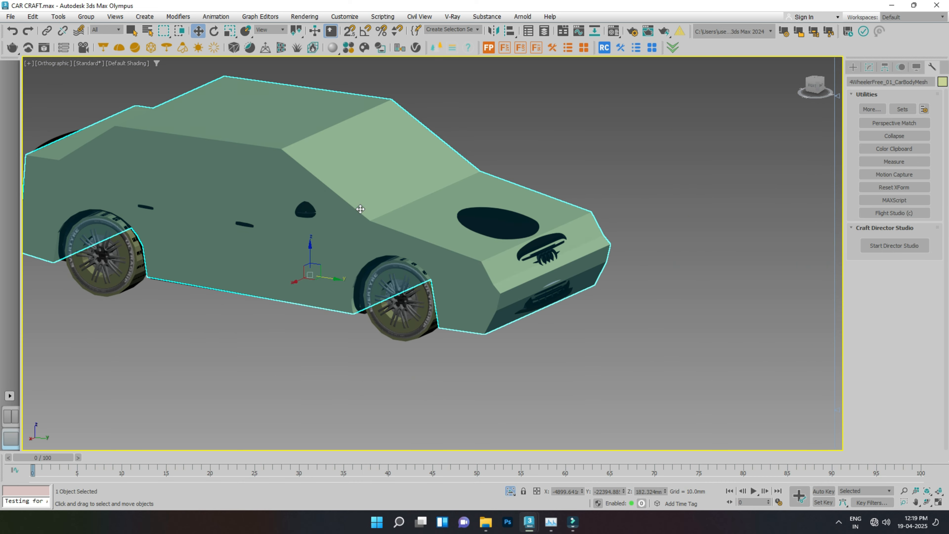
scroll(65, 246, up, 3)
Link the back-right rig wheel to the rig's car body mesh as its parent in wireframe display.
click(170, 246)
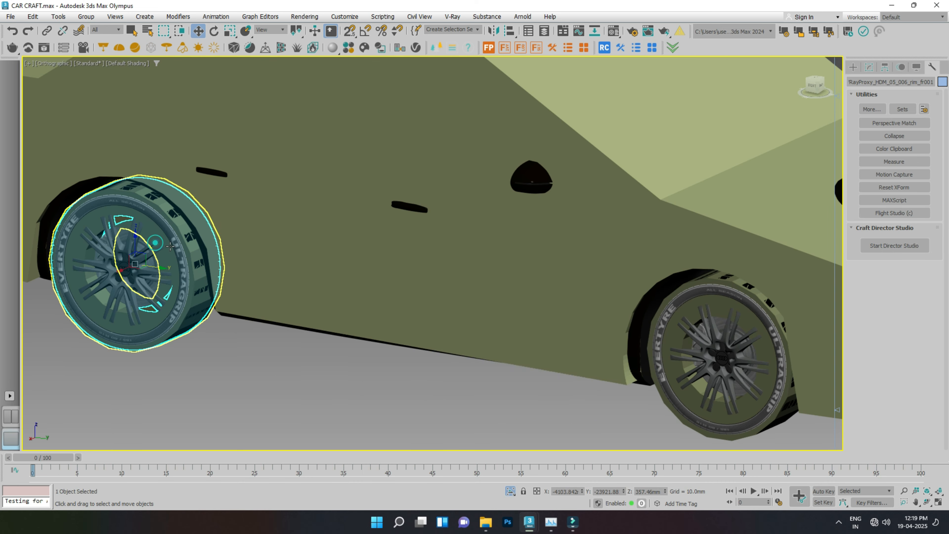
scroll(170, 245, down, 3)
scroll(217, 258, up, 6)
click(229, 259)
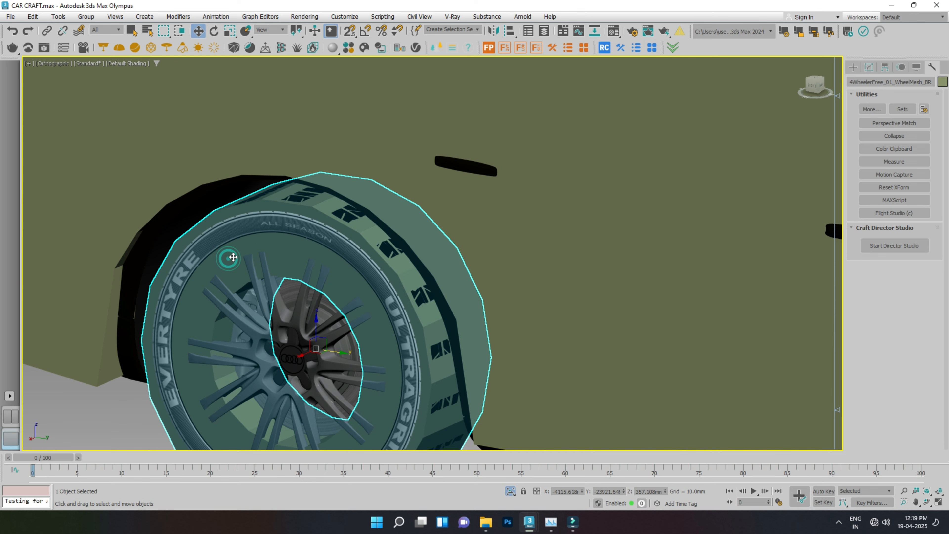
scroll(233, 257, down, 2)
scroll(252, 264, down, 2)
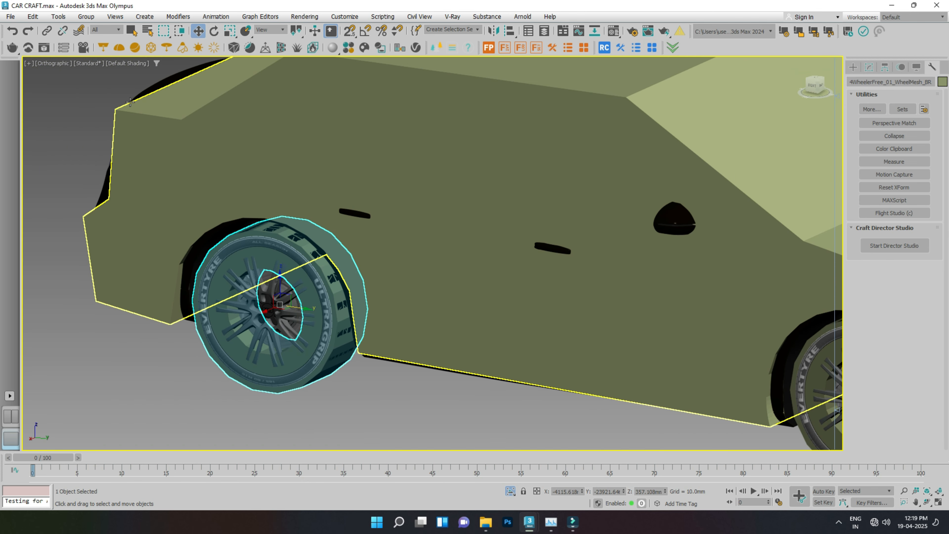
click(47, 31)
key(F3)
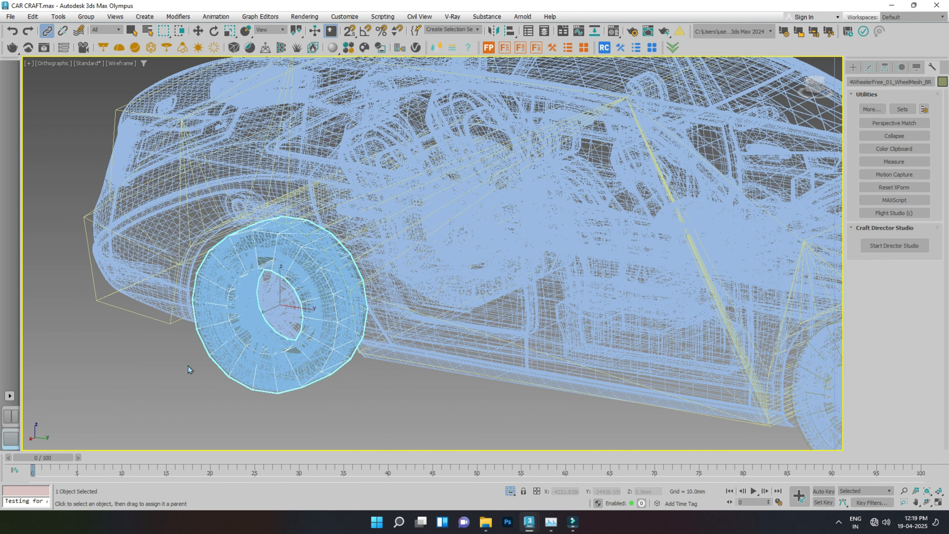
scroll(200, 355, up, 4)
drag(116, 282, 111, 268)
scroll(85, 238, down, 5)
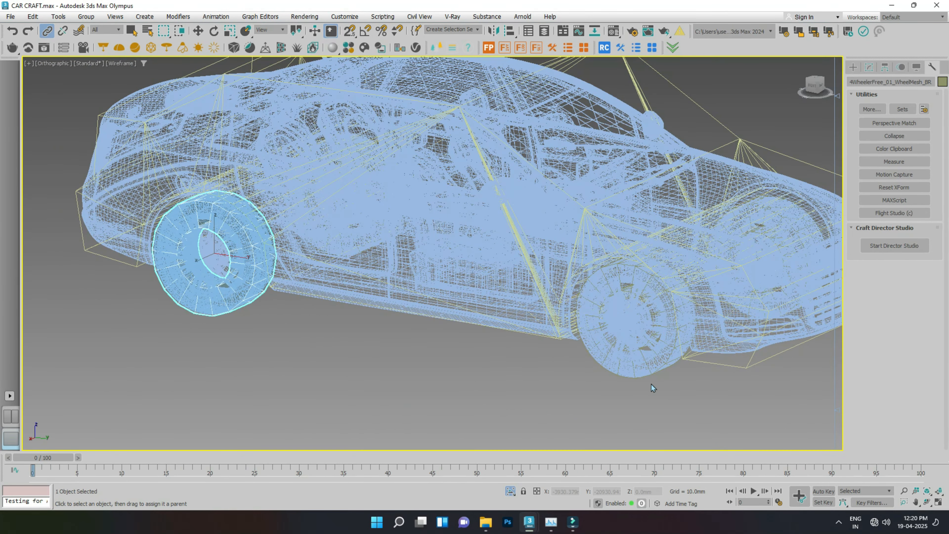
Link the front-right rig wheel to the rig's car body mesh.
scroll(651, 384, up, 6)
click(394, 385)
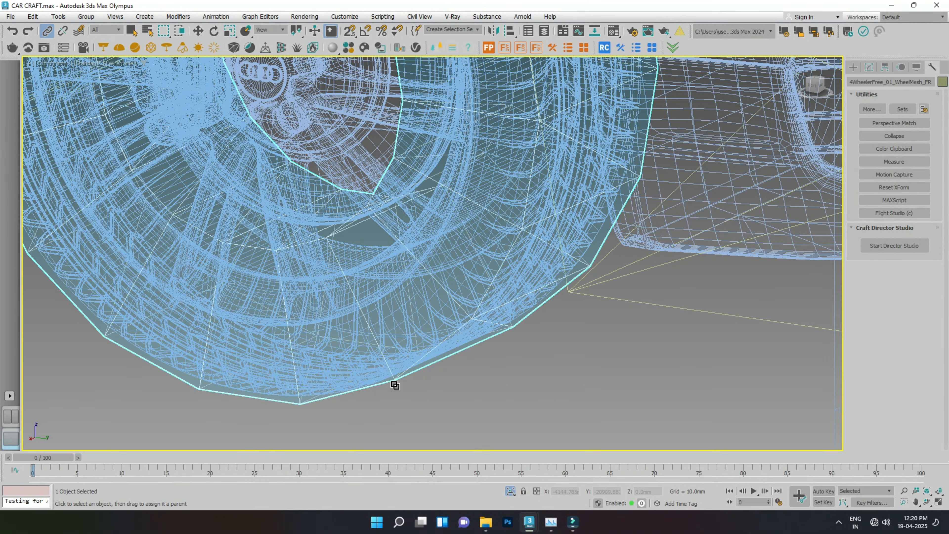
drag(632, 328, 641, 307)
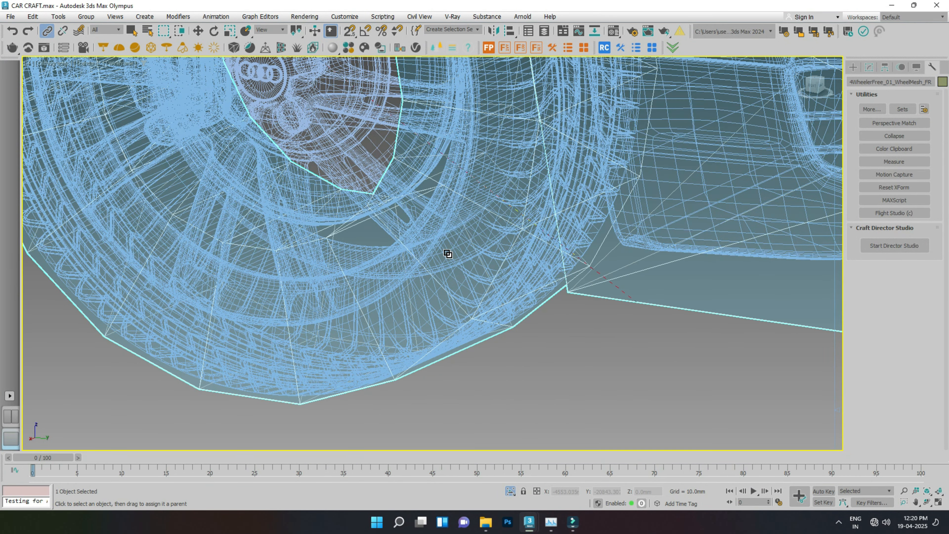
Link the front-left rig wheel to the rig's car body mesh from the car's other side.
scroll(501, 269, down, 5)
alt+middle_drag(519, 264, 387, 345)
scroll(333, 414, up, 5)
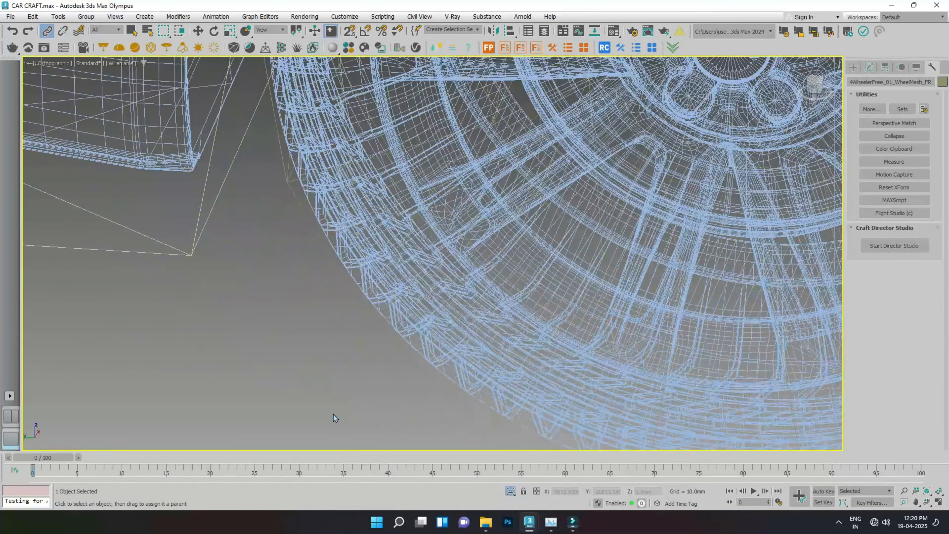
click(372, 325)
drag(230, 283, 186, 248)
Link the back-left rig wheel to the rig's car body mesh.
scroll(180, 248, down, 8)
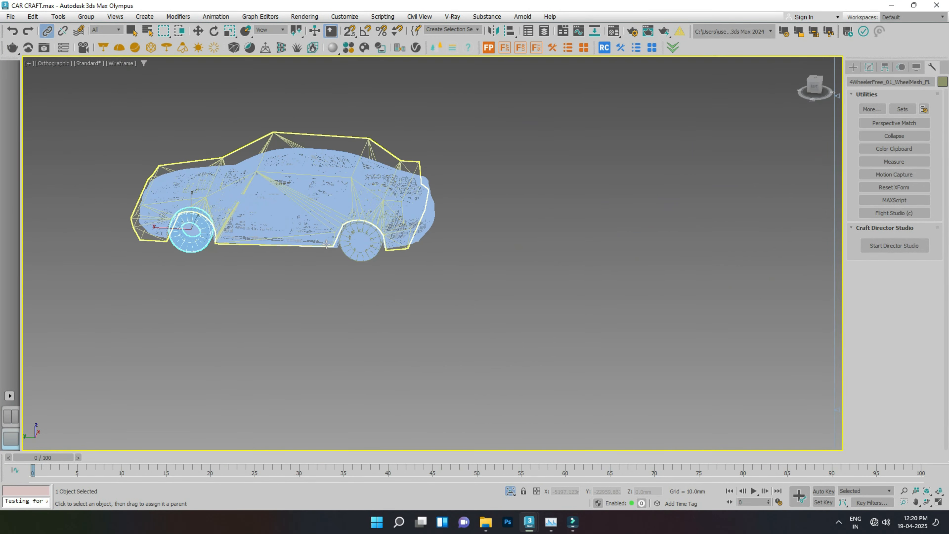
scroll(341, 246, up, 4)
scroll(509, 274, up, 4)
click(407, 322)
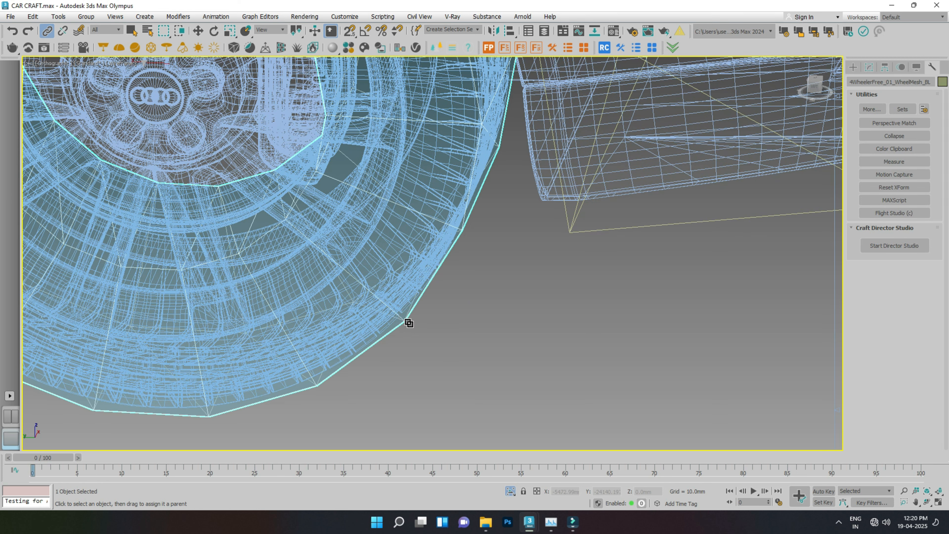
drag(517, 274, 581, 236)
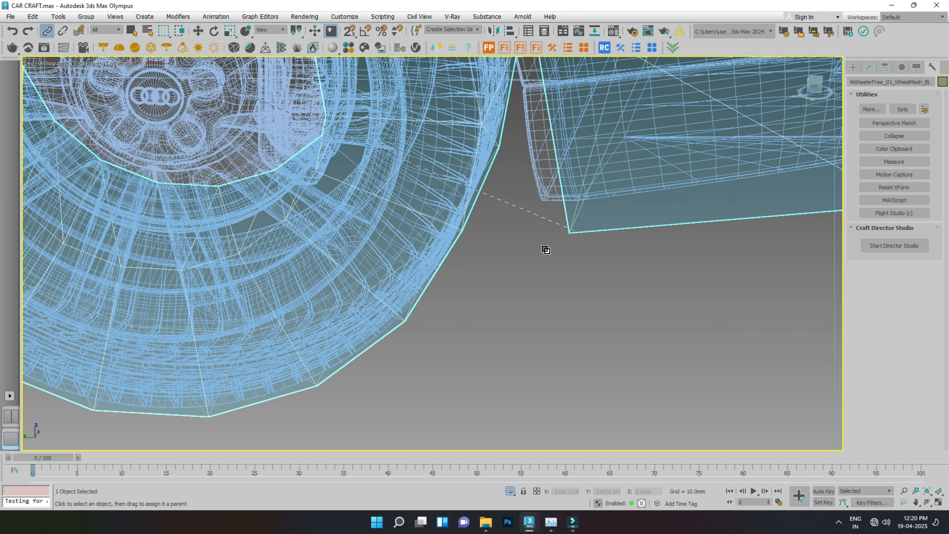
Test the wheel links by moving the rig body along Y in shaded display, then undo the move.
scroll(545, 250, down, 5)
right_click(559, 286)
click(570, 302)
scroll(511, 257, down, 4)
click(502, 247)
click(467, 301)
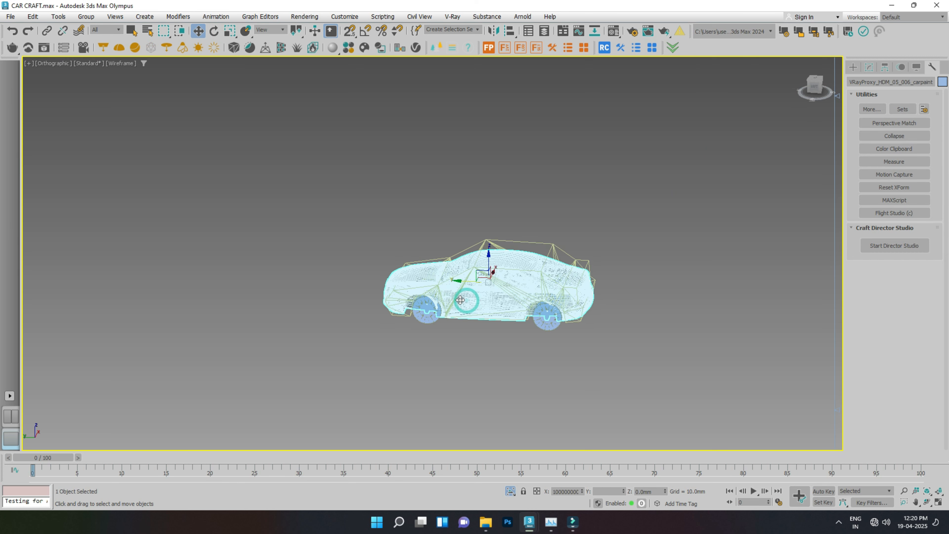
click(481, 246)
drag(473, 294, 283, 242)
alt+middle_drag(282, 242, 548, 243)
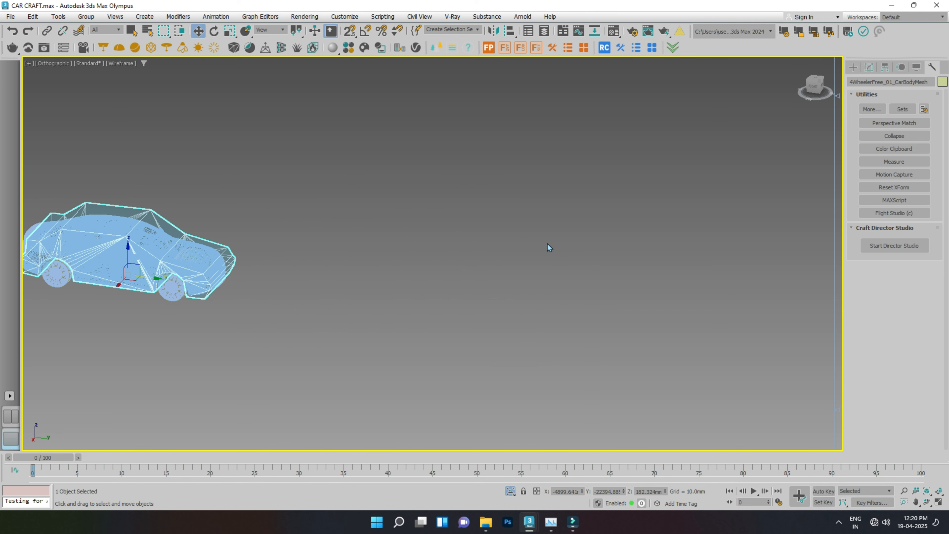
key(F3)
drag(165, 280, 274, 283)
key(ctrl+z)
Link the car's front-right and back-right wheels to the matching rig wheel meshes in wireframe display.
scroll(161, 295, up, 14)
click(190, 283)
scroll(191, 283, down, 2)
middle_drag(247, 287, 320, 292)
scroll(319, 292, up, 2)
key(F3)
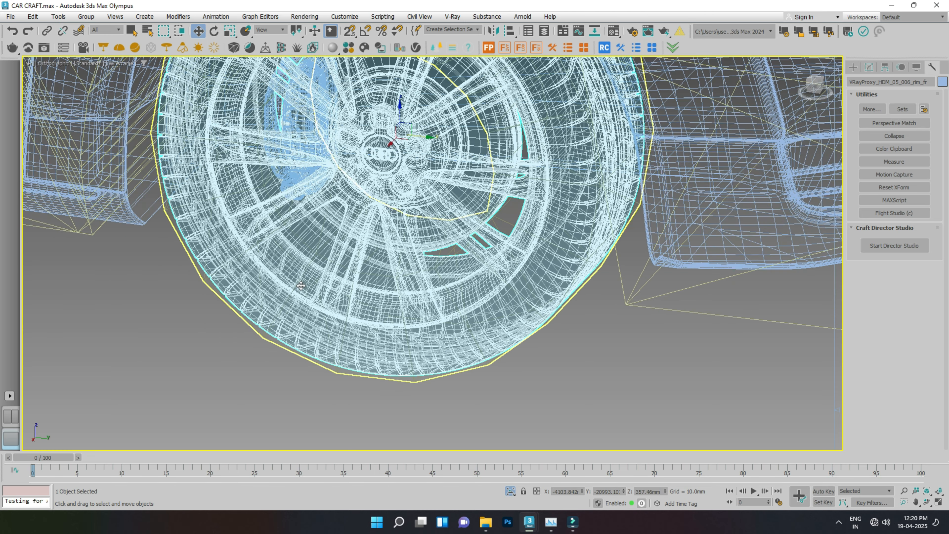
click(46, 31)
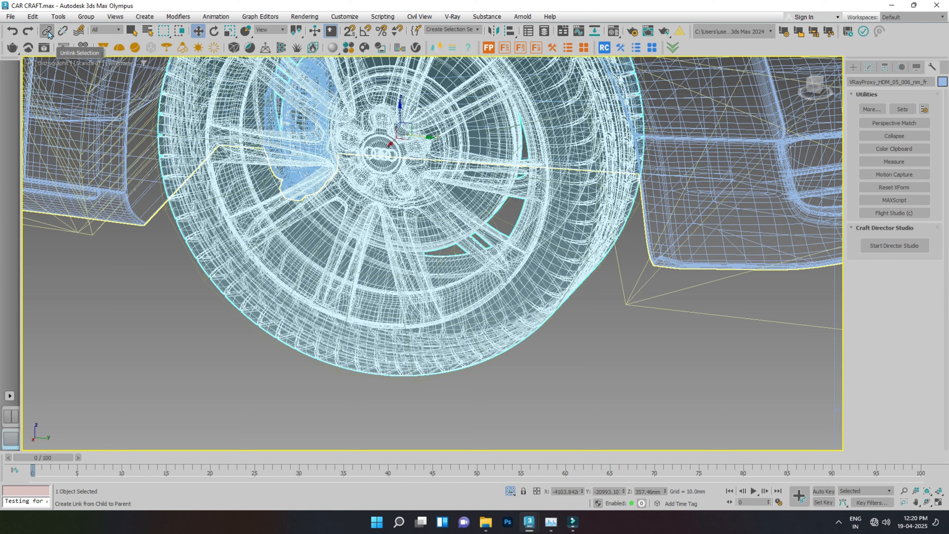
scroll(264, 348, up, 5)
scroll(275, 277, down, 10)
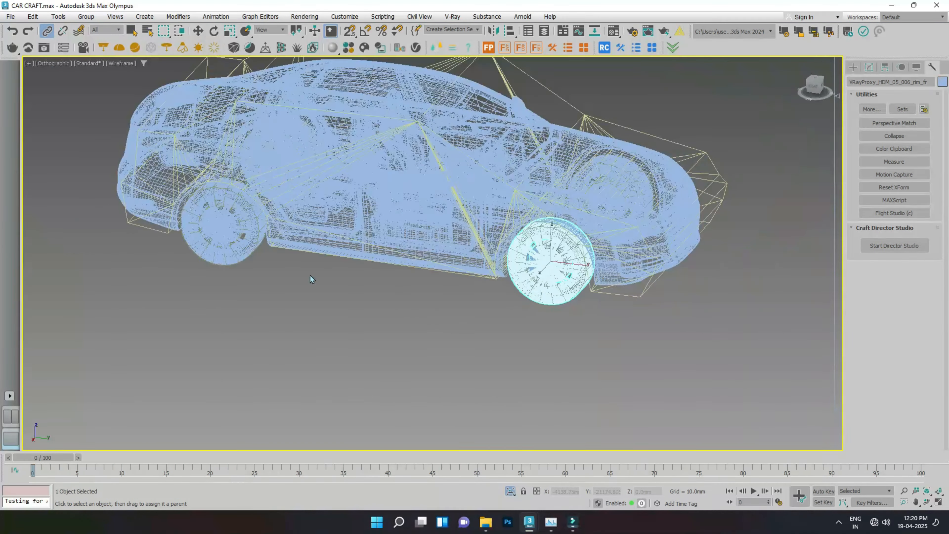
scroll(312, 279, up, 8)
scroll(312, 274, down, 8)
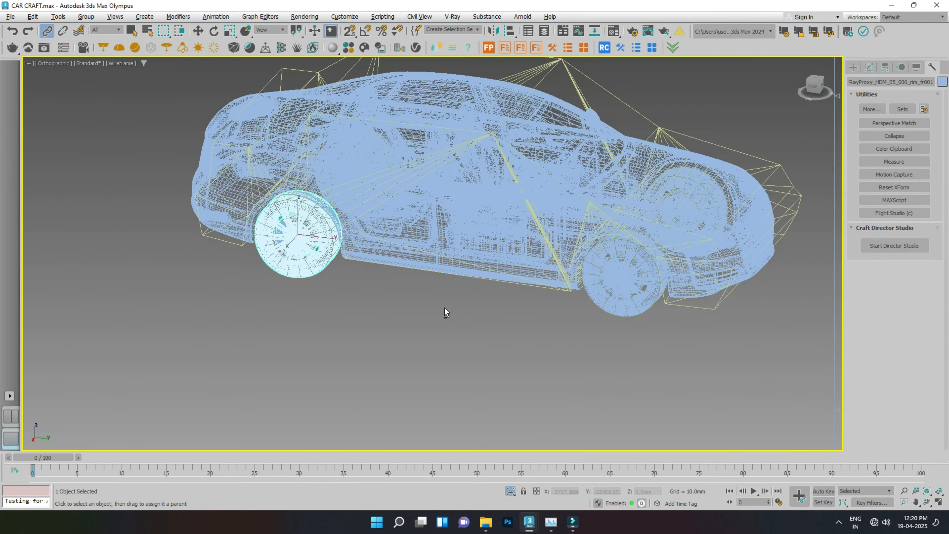
Link the car's back-left and front-left wheels to the matching rig wheel meshes from the car's other side.
scroll(321, 303, up, 2)
scroll(381, 206, up, 6)
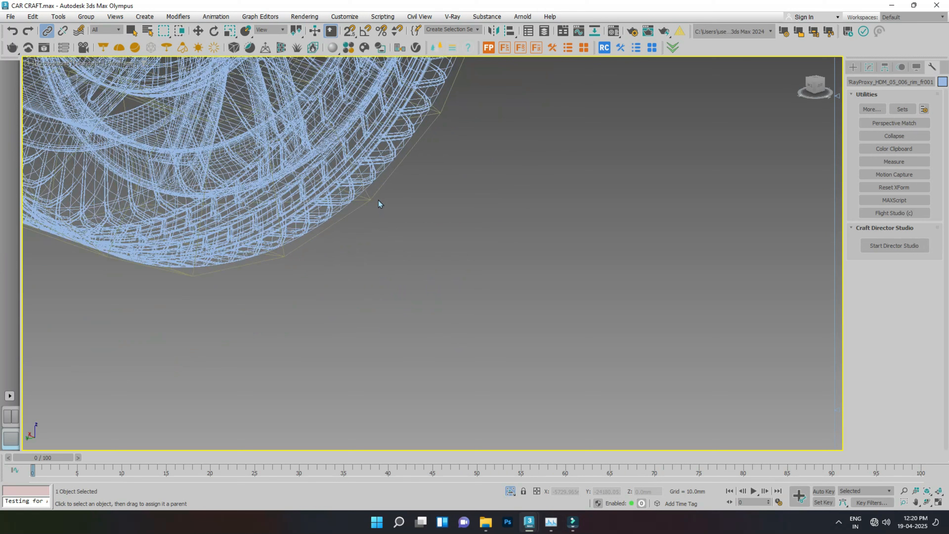
click(374, 171)
scroll(523, 179, down, 5)
scroll(337, 224, up, 7)
click(315, 222)
drag(320, 227, 327, 246)
right_click(322, 242)
click(353, 249)
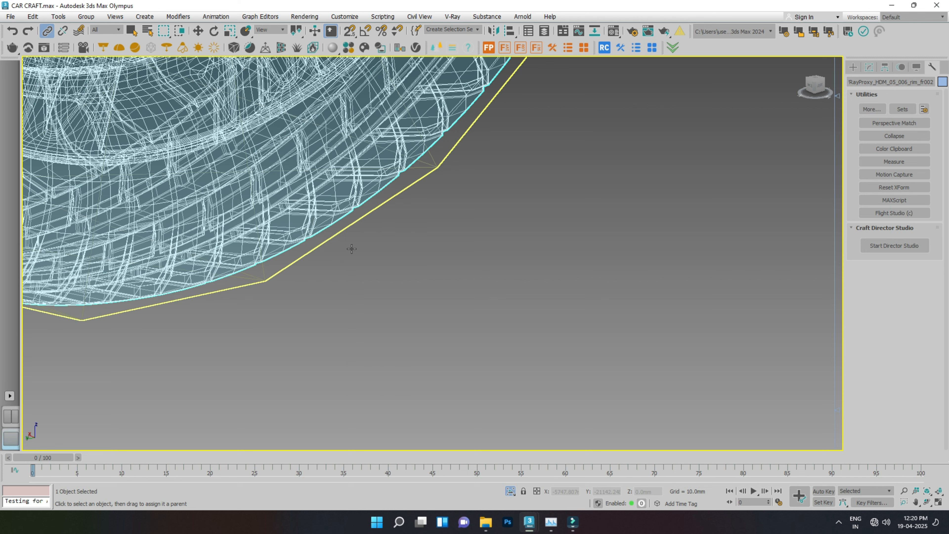
Test the car wheel links by moving the rig's car body mesh in shaded display, then undo the move.
scroll(308, 288, down, 6)
key(F3)
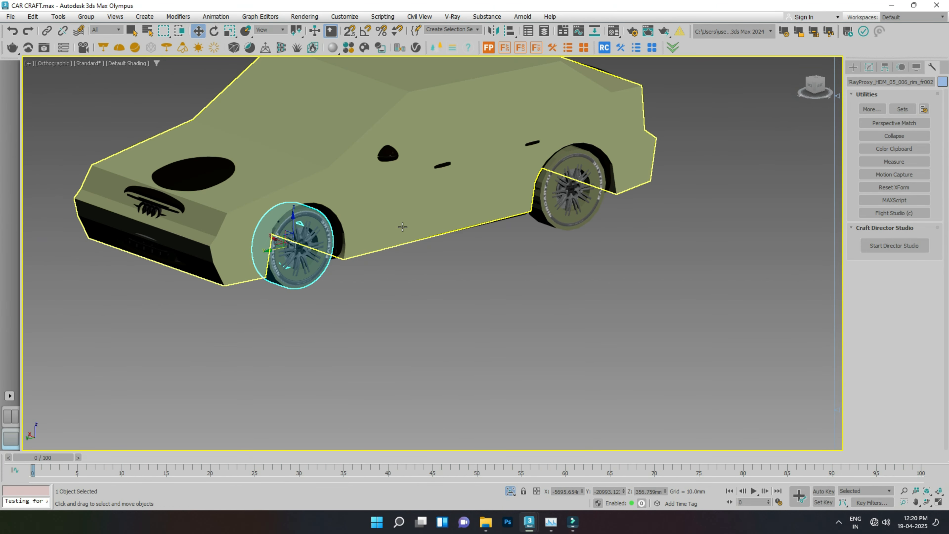
click(381, 197)
drag(346, 220, 107, 278)
key(ctrl+z)
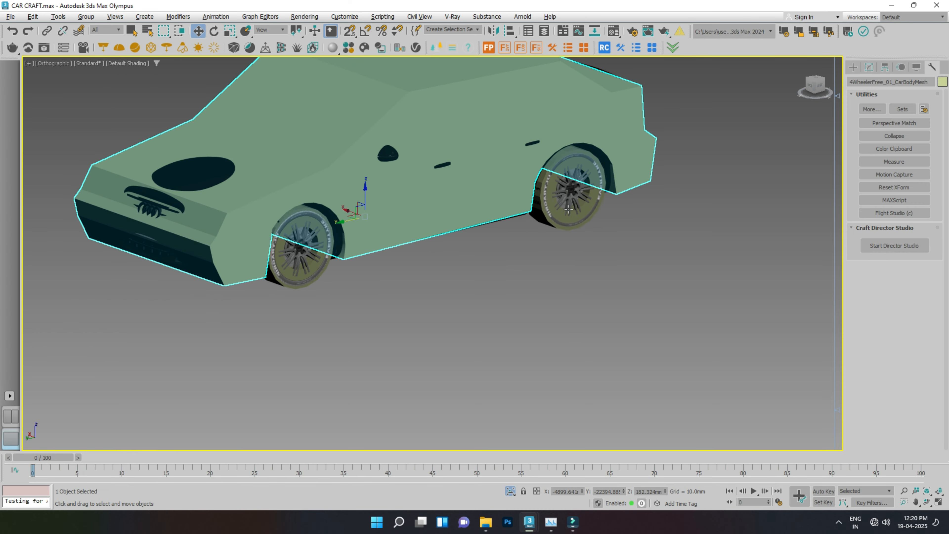
Link the car's carpaint body to the rig's car body mesh in the Right wireframe view.
alt+middle_drag(602, 215, 545, 191)
click(818, 86)
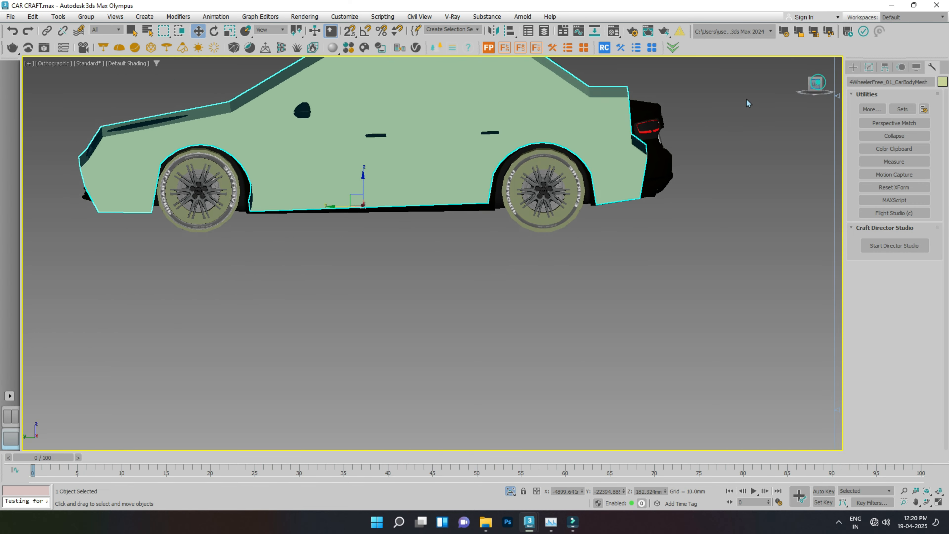
alt+middle_drag(154, 121, 486, 187)
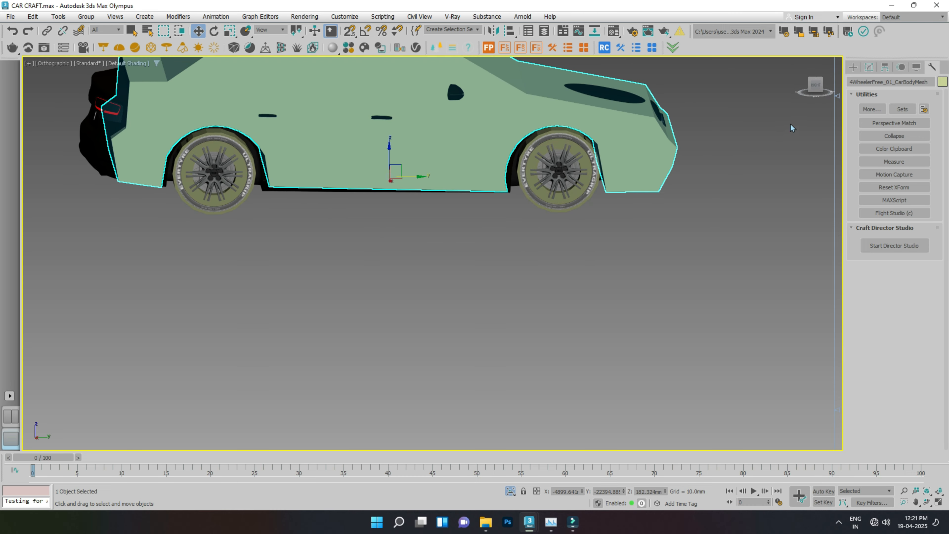
click(814, 87)
scroll(322, 189, up, 6)
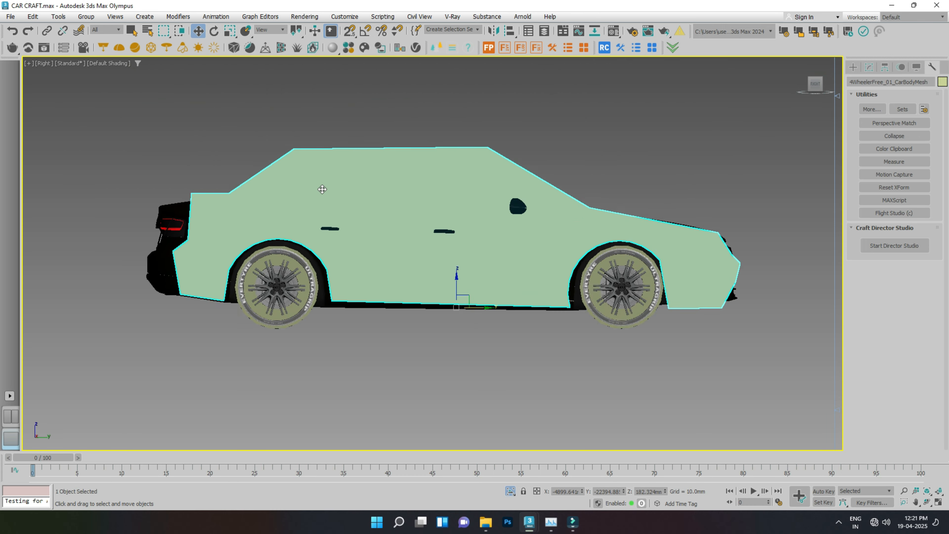
key(F3)
click(109, 225)
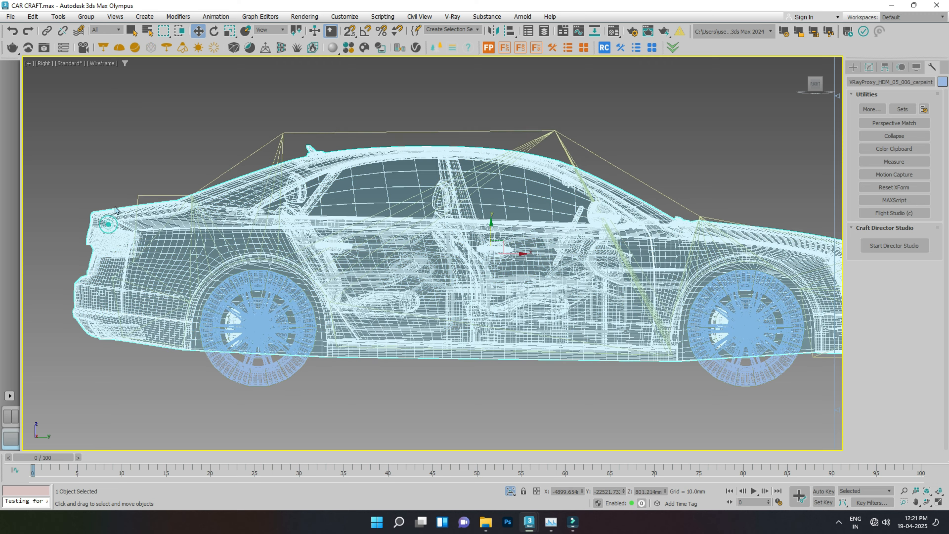
scroll(109, 224, up, 5)
click(47, 31)
drag(162, 223, 219, 169)
right_click(220, 169)
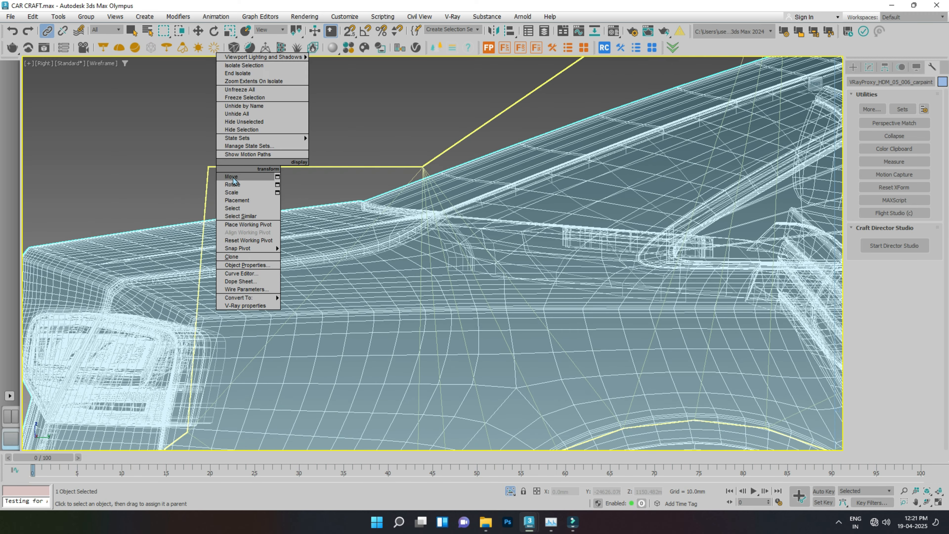
click(235, 177)
Test the car body link by moving the rig's car body mesh along Y in the Right view, then undo the move.
scroll(174, 178, down, 8)
scroll(266, 221, up, 4)
scroll(268, 221, down, 4)
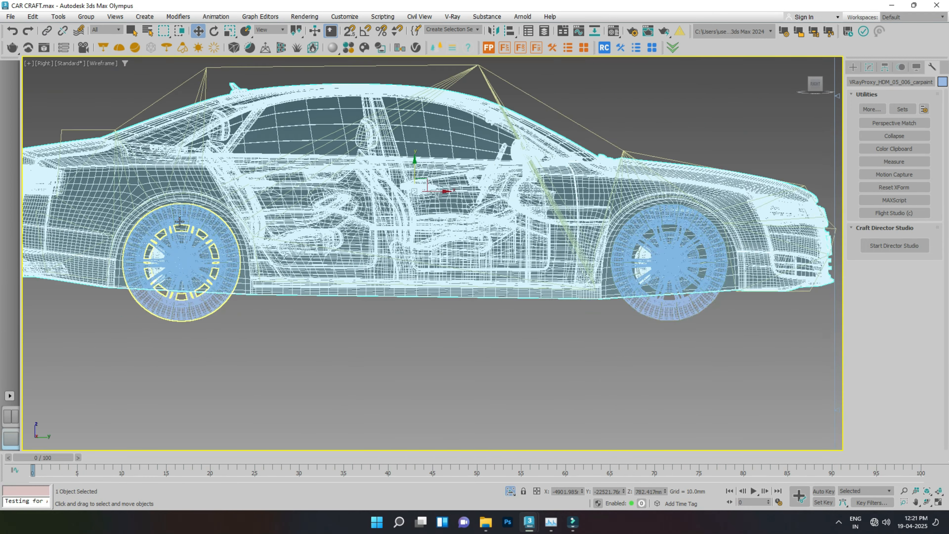
key(F3)
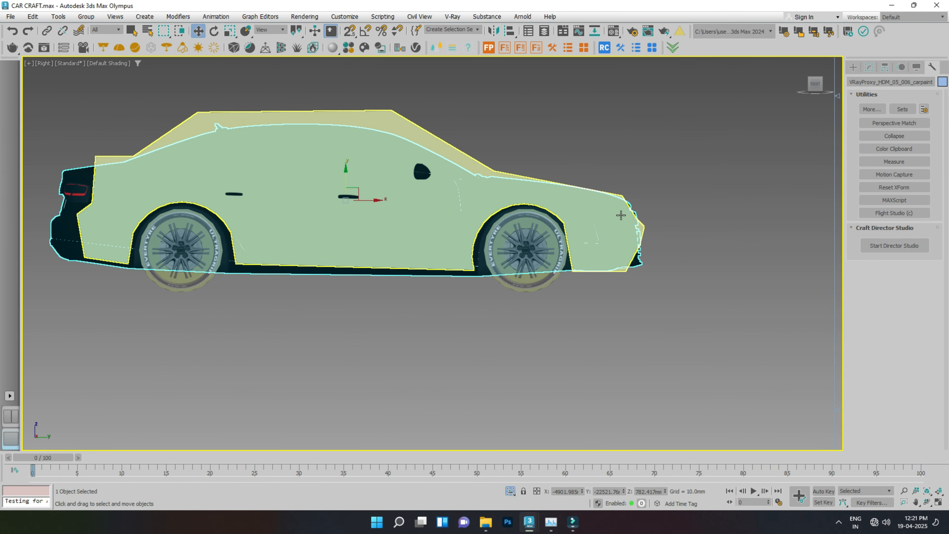
key(F3)
click(470, 156)
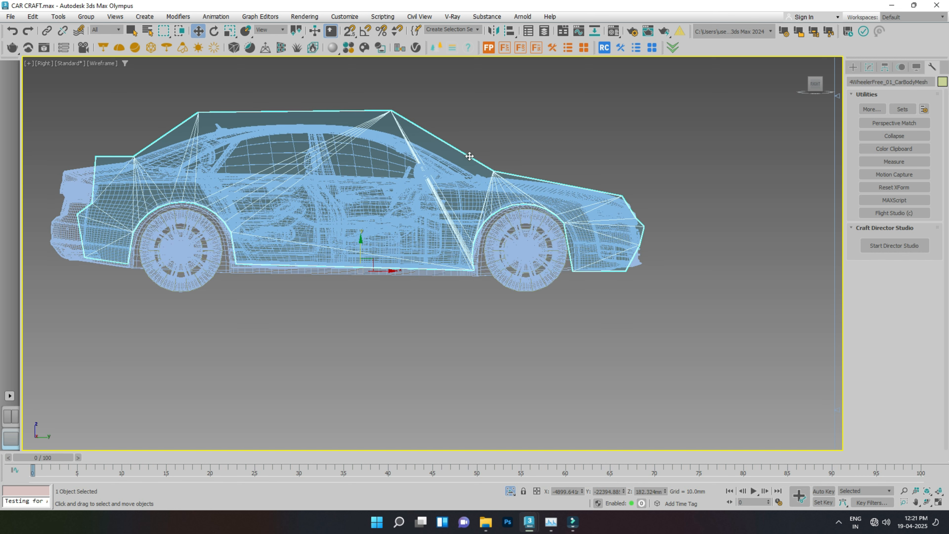
drag(387, 270, 543, 269)
key(ctrl+z)
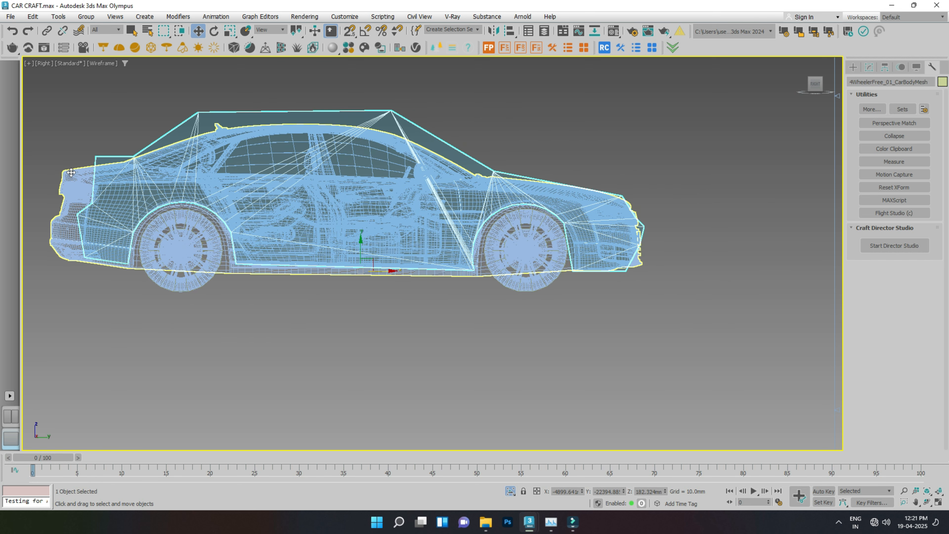
Unlink the carpaint body from the rig's car body mesh and check by moving the rig body along Y.
click(71, 172)
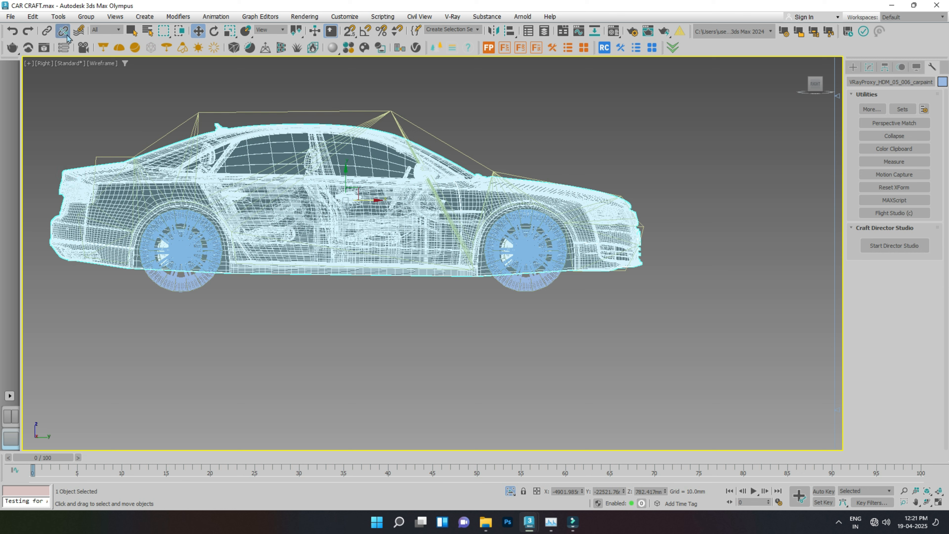
click(201, 111)
drag(394, 272, 469, 269)
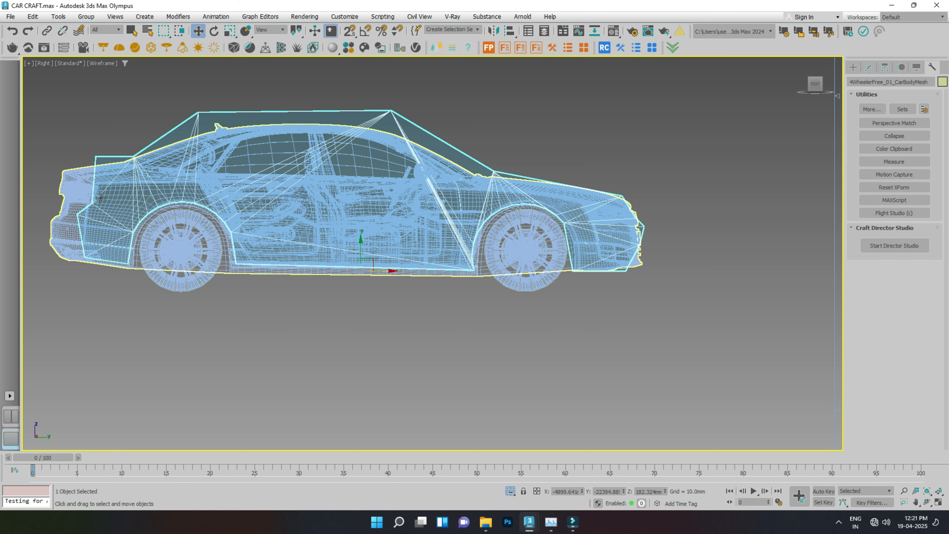
Raise the carpaint body slightly to about Z 811 mm and compare it with the rig's car body mesh.
click(81, 194)
scroll(335, 183, up, 5)
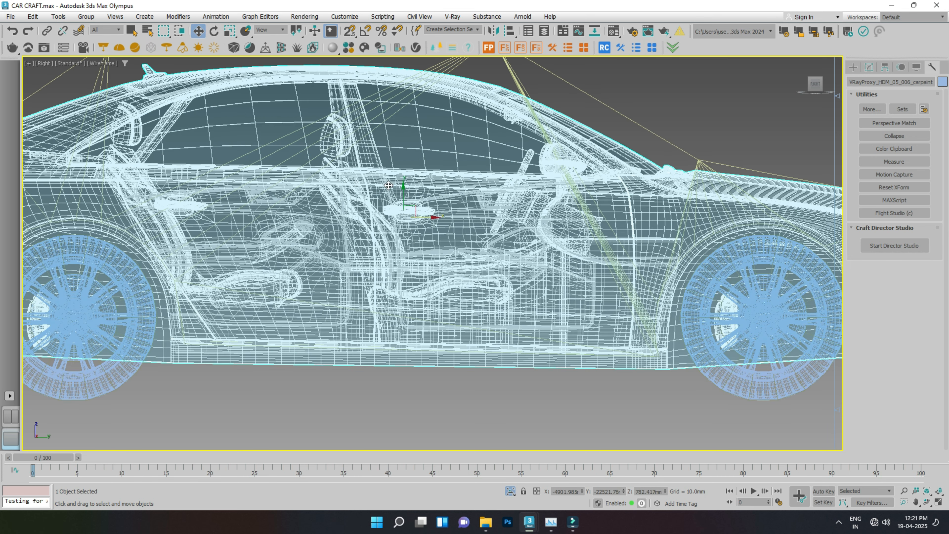
drag(402, 190, 395, 182)
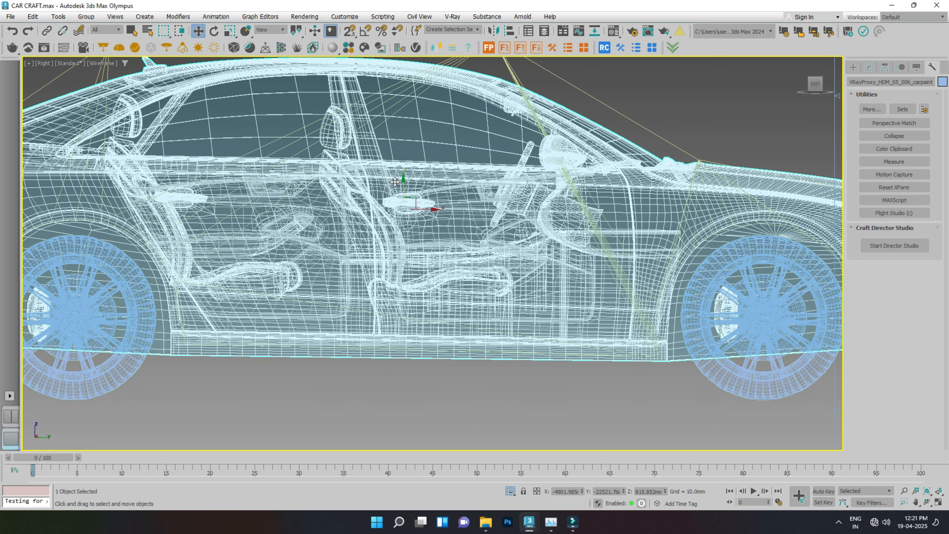
scroll(393, 182, down, 5)
click(282, 83)
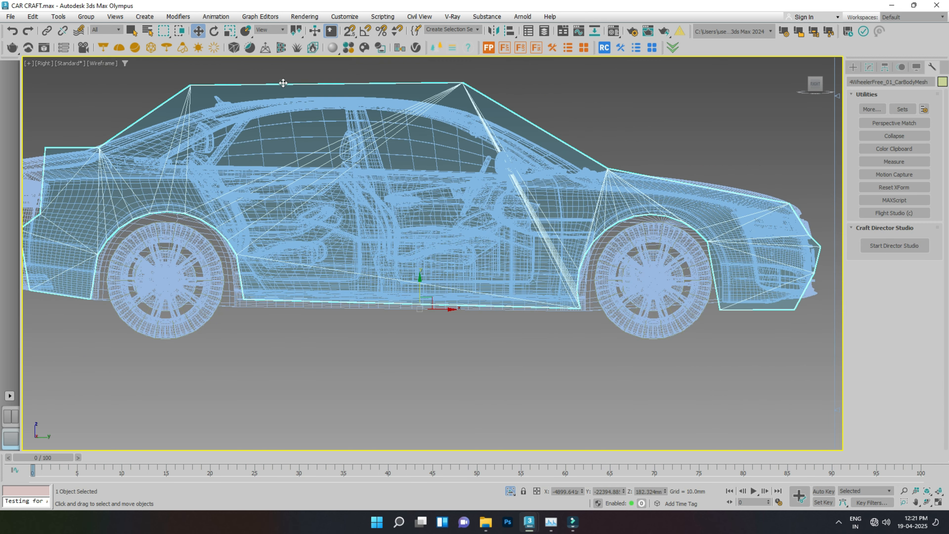
Link the raised carpaint body to the rig's car body mesh again and return to the Move tool.
click(36, 173)
click(48, 31)
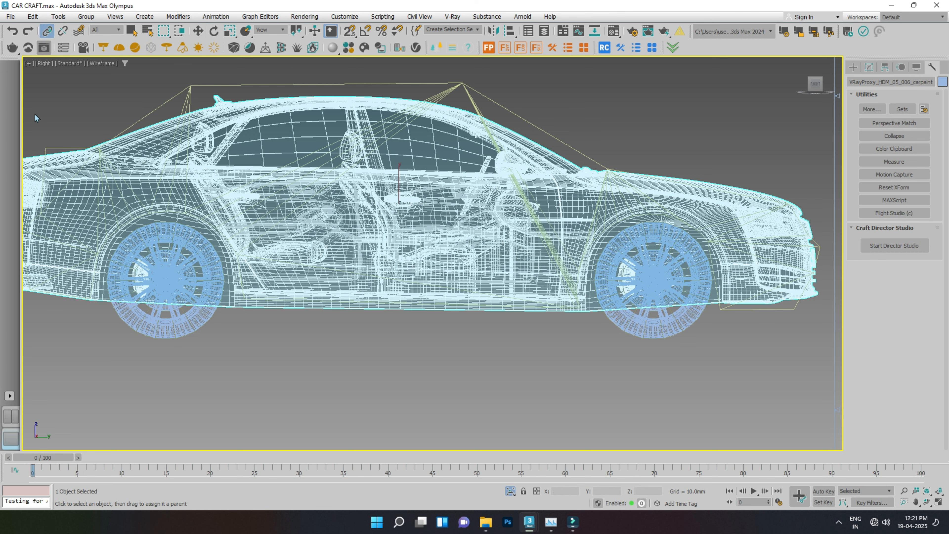
drag(41, 166, 50, 150)
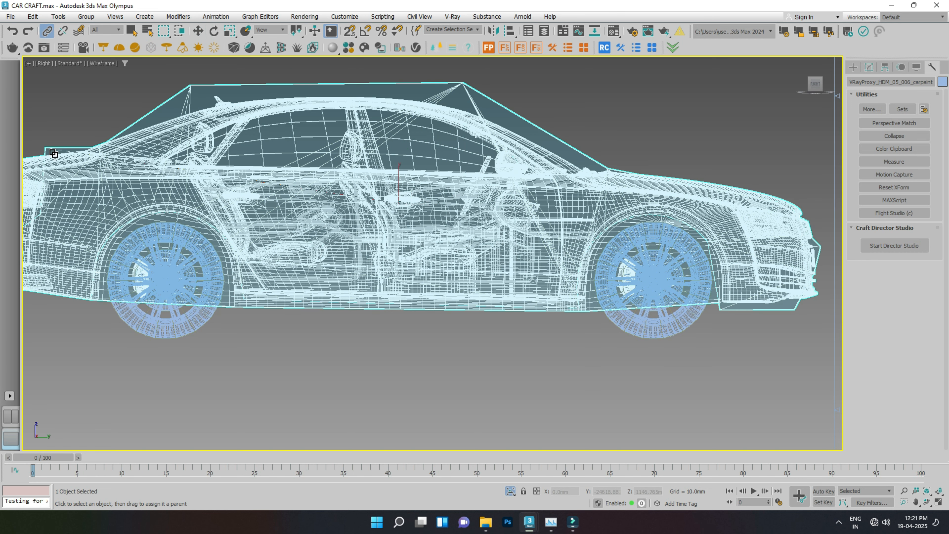
right_click(136, 129)
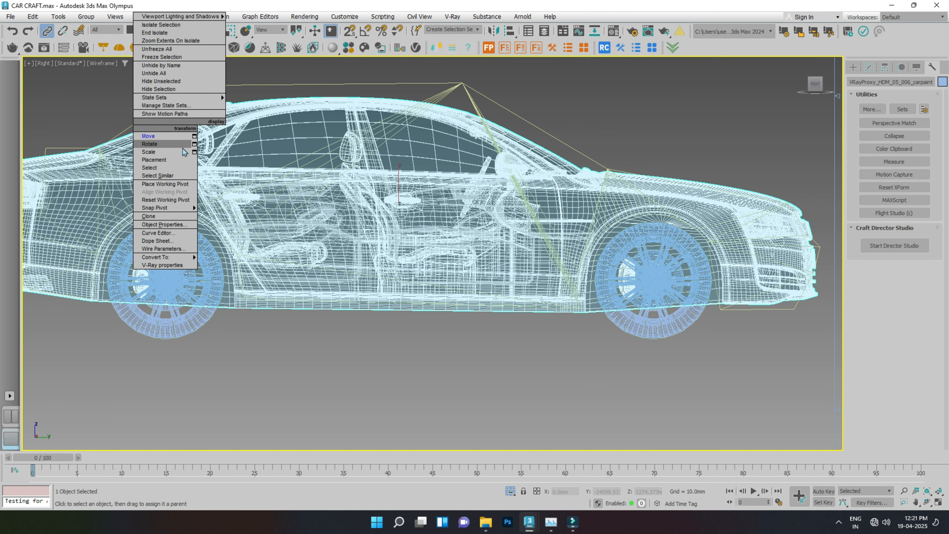
click(166, 135)
Test the complete car rig by moving the rig's car body mesh along Y in shaded display, then undo the move.
scroll(233, 219, down, 5)
alt+middle_drag(233, 219, 374, 151)
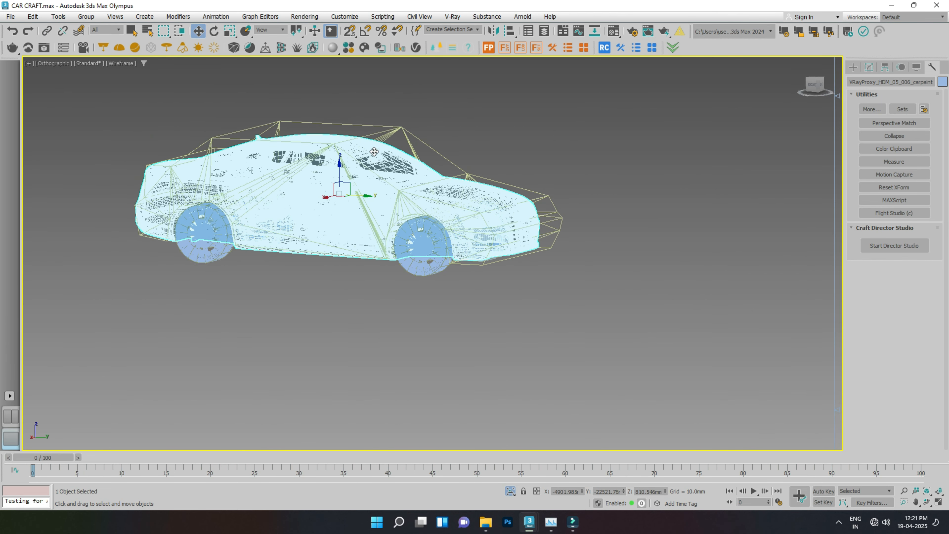
click(377, 133)
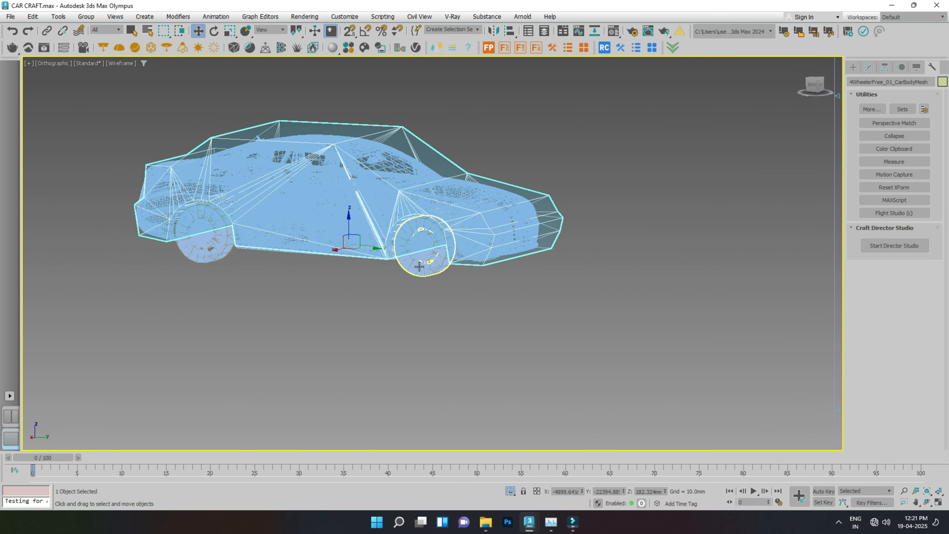
key(F3)
drag(362, 245, 577, 254)
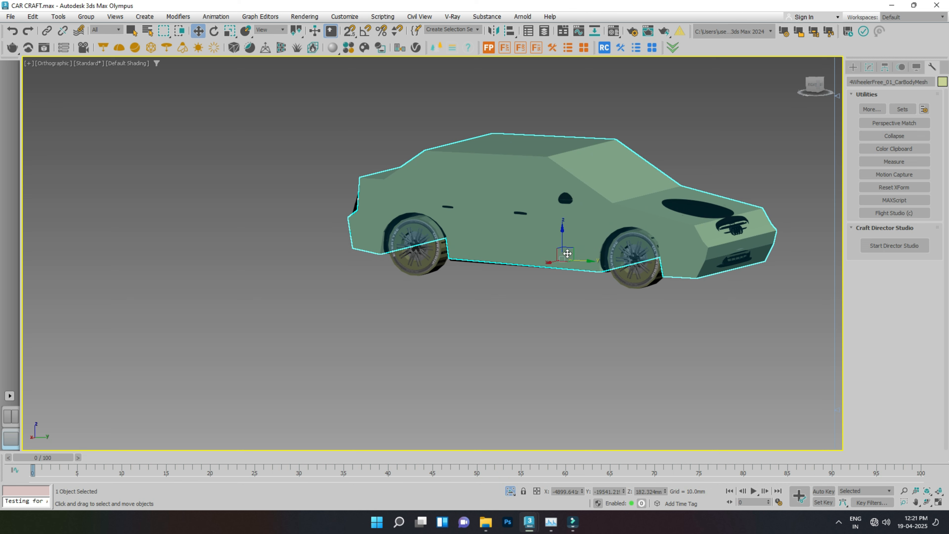
key(ctrl+z)
End the isolation to bring back the road scene and frame the car rig in the Top view.
scroll(442, 218, down, 3)
mouse_move(442, 217)
alt+middle_down()
mouse_move(463, 222)
mouse_move(448, 228)
alt+middle_up()
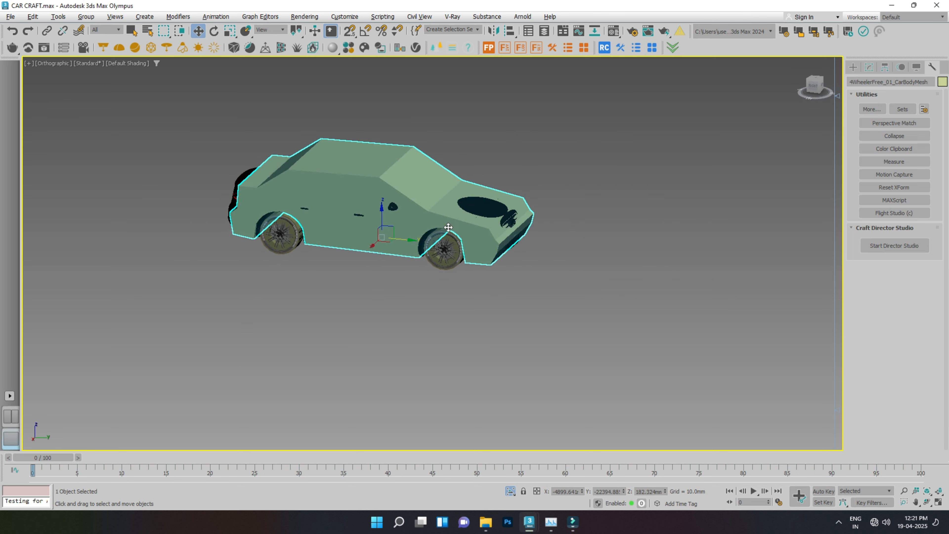
scroll(448, 228, up, 3)
key(t)
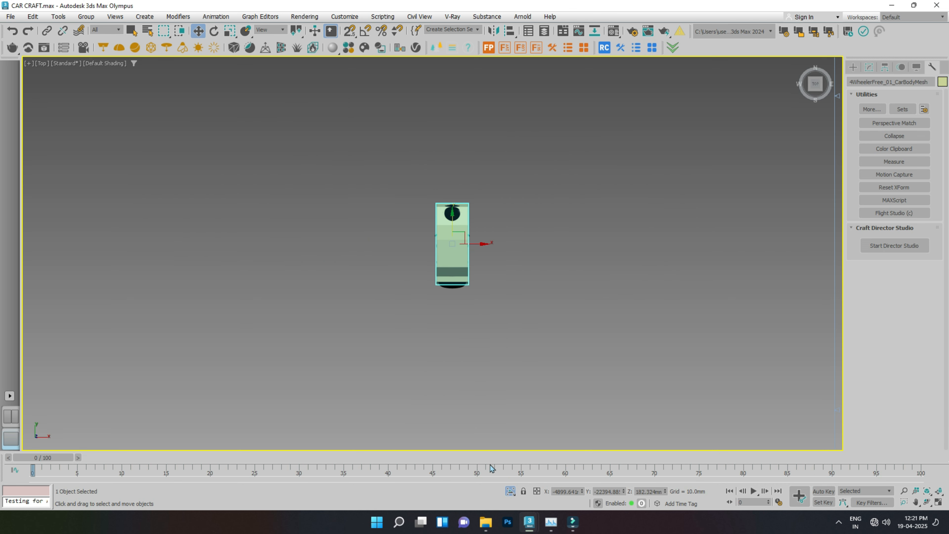
click(510, 492)
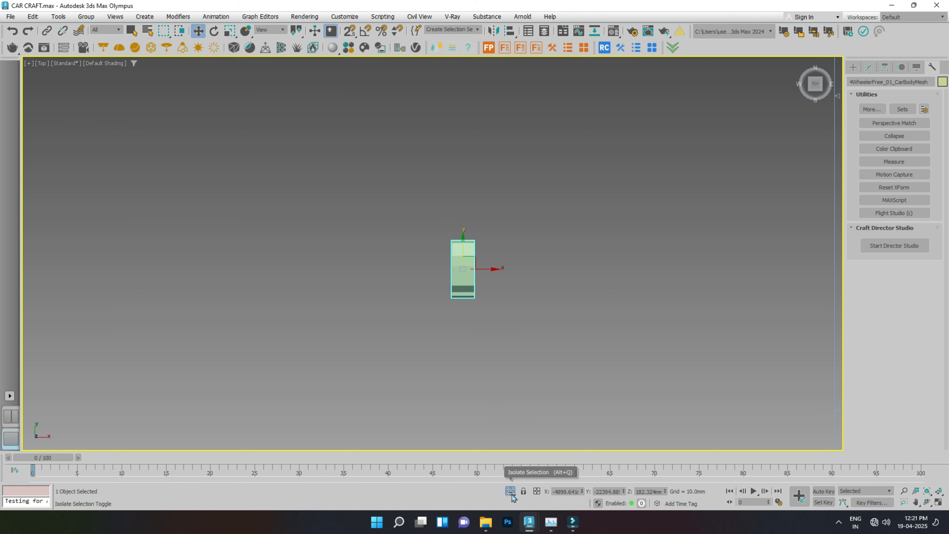
key(z)
scroll(476, 239, down, 3)
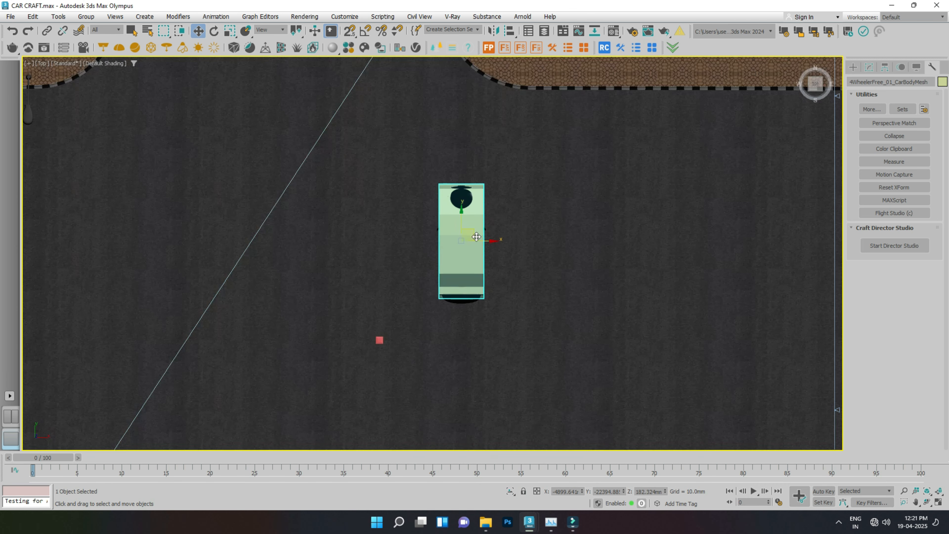
Move the rig's gravity direction arrow along X closer to the car, to about X -6681 mm.
scroll(402, 334, up, 1)
scroll(402, 334, up, 2)
click(357, 345)
drag(366, 337, 446, 332)
Raise the gravity direction arrow to about Z 222 mm, checking its tip against the road surface from the side.
alt+middle_drag(446, 332, 365, 255)
scroll(438, 353, up, 5)
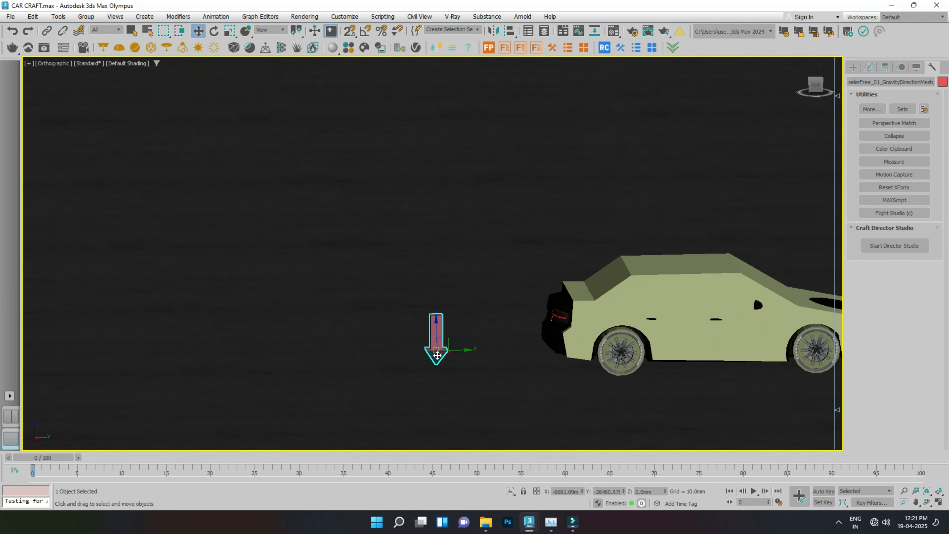
scroll(411, 298, up, 3)
drag(400, 248, 432, 130)
scroll(400, 251, up, 4)
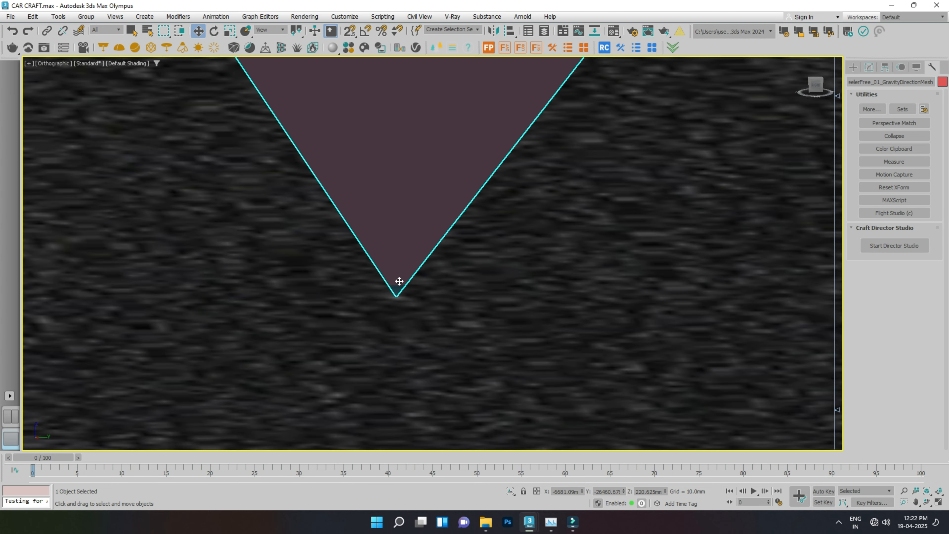
scroll(342, 352, down, 2)
drag(373, 71, 373, 70)
scroll(396, 314, up, 3)
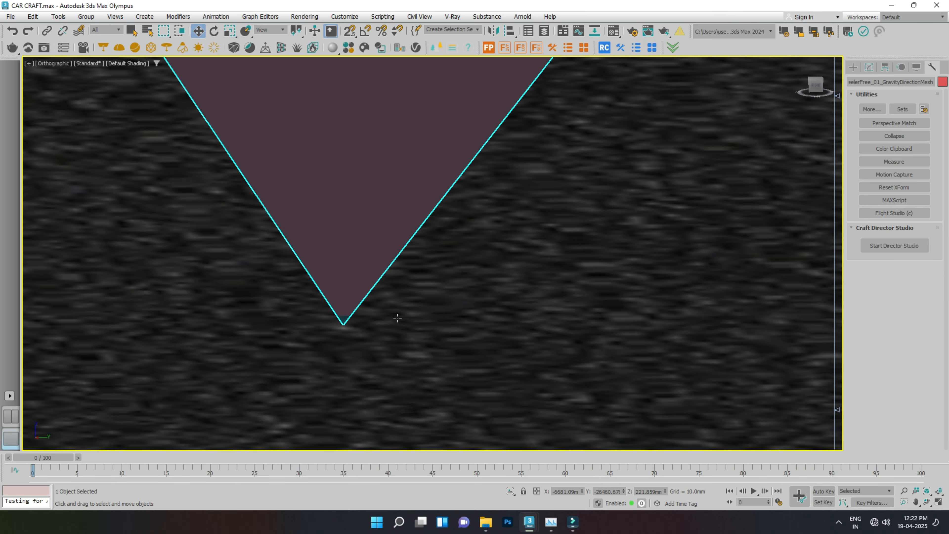
Nudge the gravity direction arrow along Z to about 221.6 mm and check it against the car and road.
scroll(298, 318, down, 3)
scroll(327, 277, down, 2)
drag(313, 114, 317, 115)
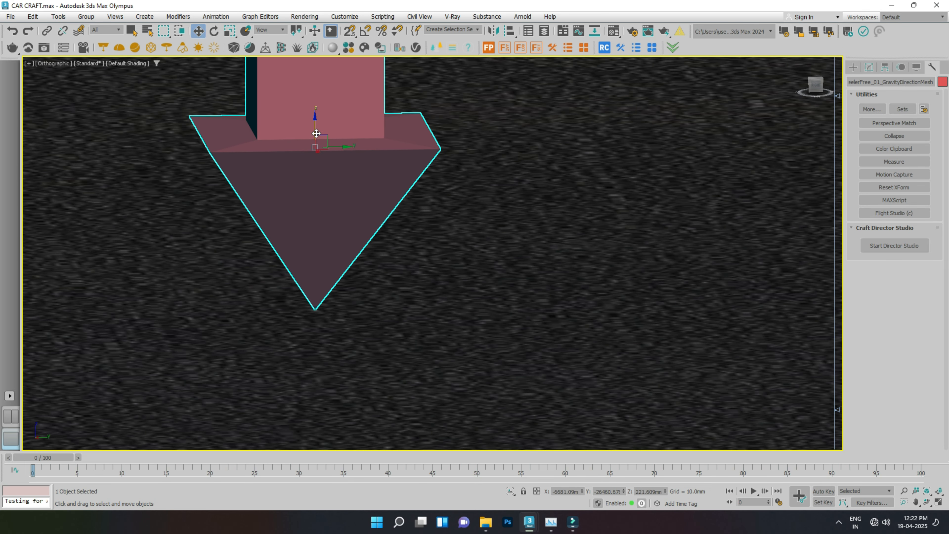
scroll(318, 301, down, 8)
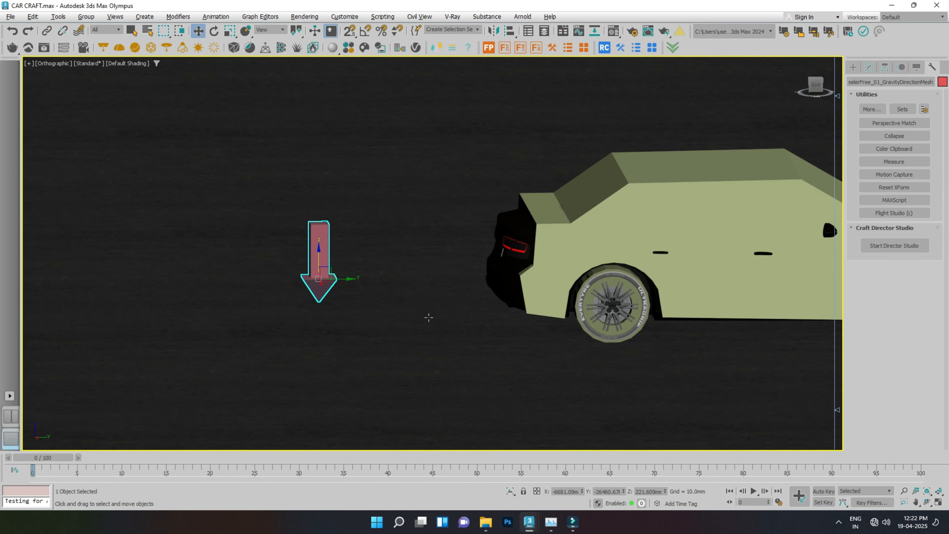
scroll(428, 317, down, 6)
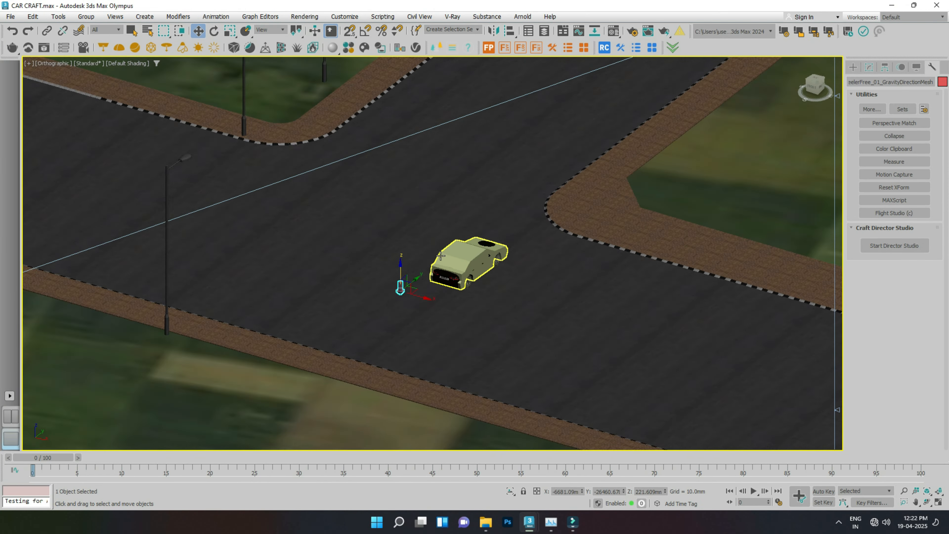
scroll(441, 255, up, 2)
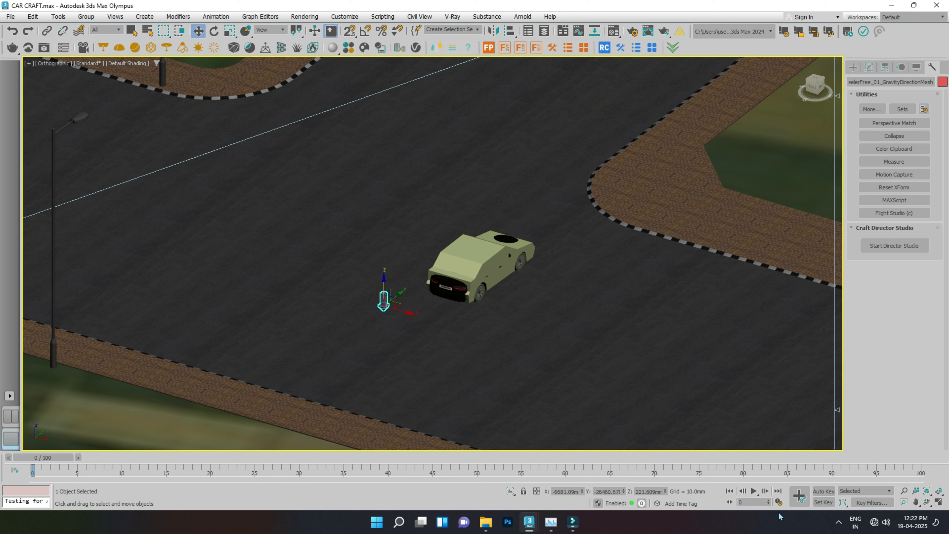
Set the animation range from frame -25 to frame 200 and go to frame -25.
click(779, 503)
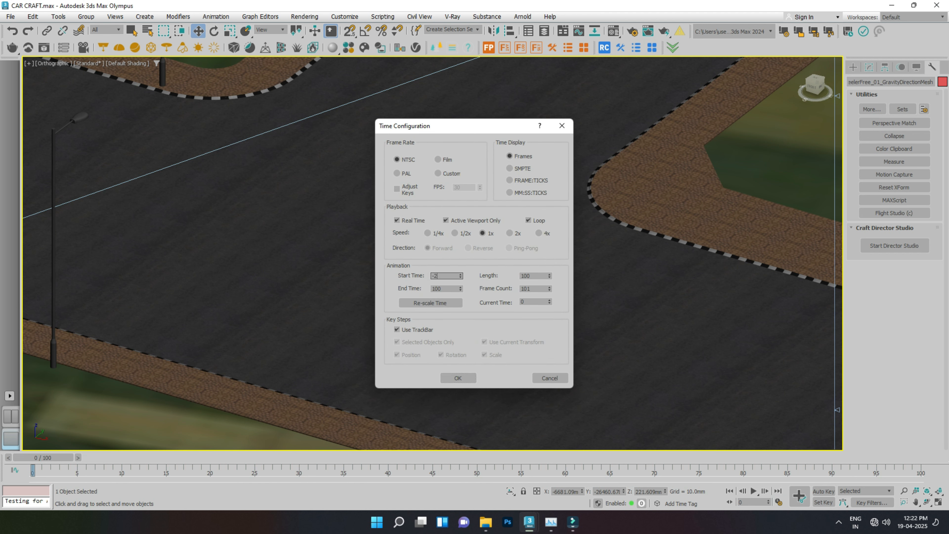
text(-25)
key(Tab)
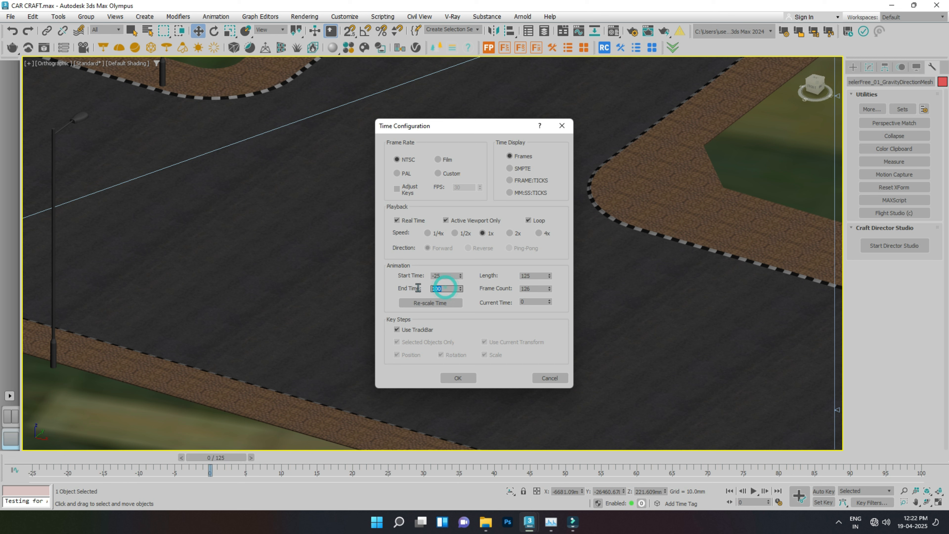
click(458, 377)
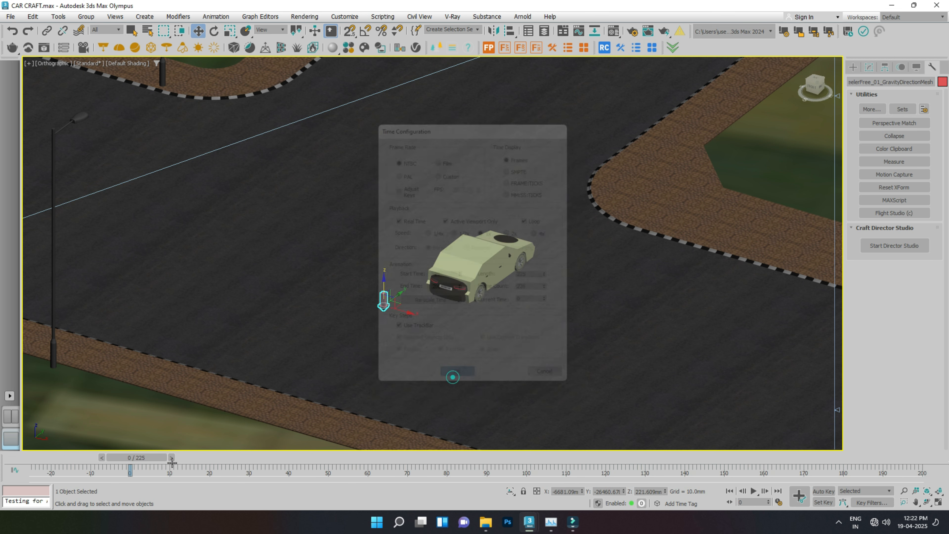
drag(152, 457, 27, 462)
key(w)
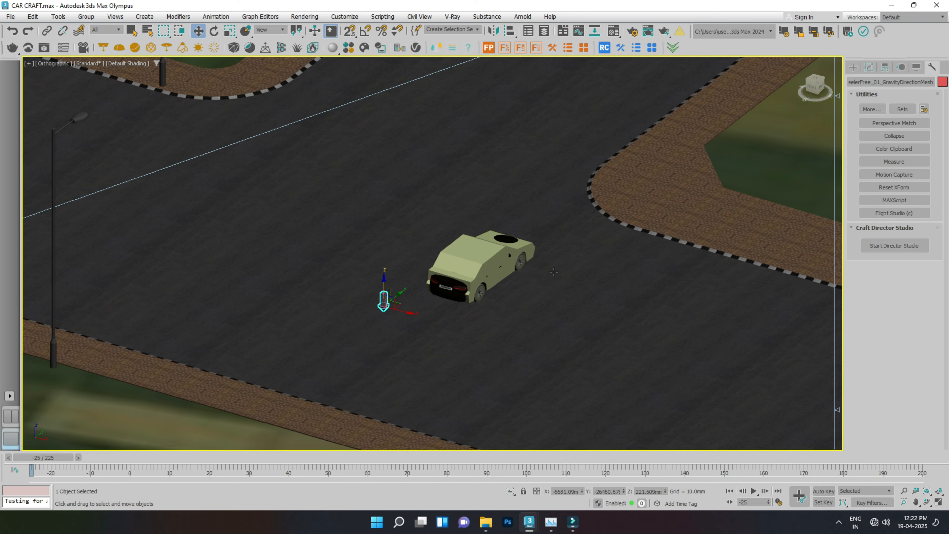
Show the road scene as a wireframe in the Top view, clear the selection and open the Layer Explorer.
key(t)
scroll(529, 258, down, 5)
scroll(529, 258, down, 5)
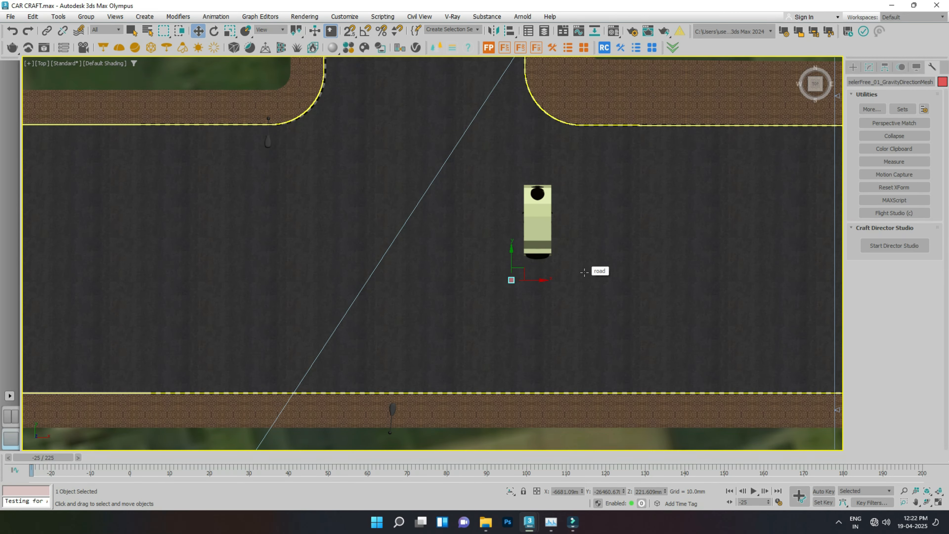
key(F3)
click(621, 277)
click(544, 31)
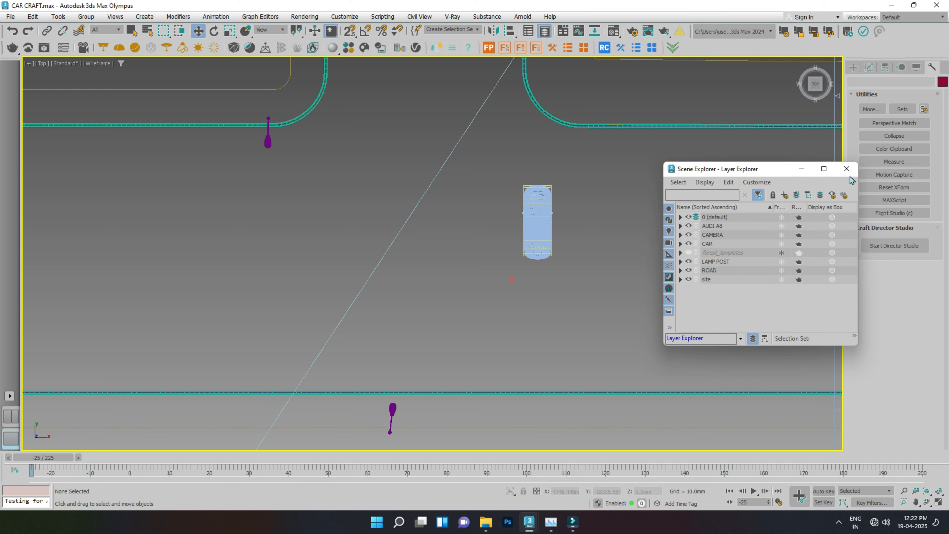
Create a plane about 113352 mm long and 128662 mm wide over the road junction around the car.
click(853, 67)
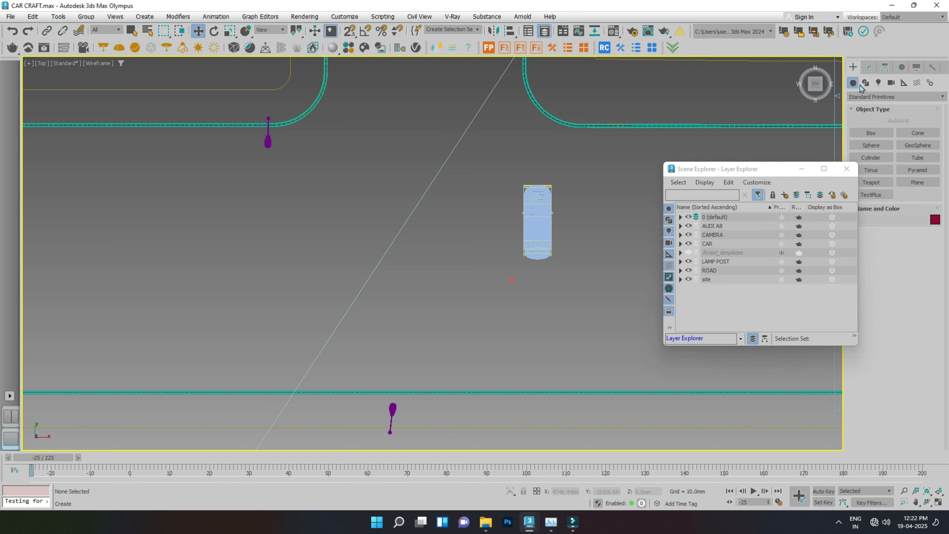
click(911, 181)
scroll(458, 297, down, 6)
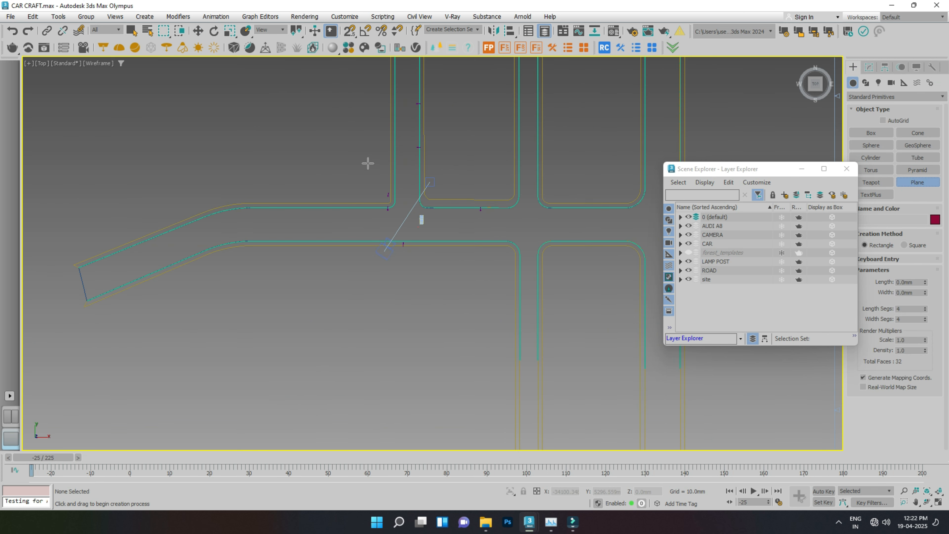
drag(337, 77, 574, 283)
right_click(507, 222)
Isolate the new plane together with the road object in a shaded orthographic view.
alt+middle_drag(423, 218, 407, 176)
key(F3)
scroll(310, 231, up, 10)
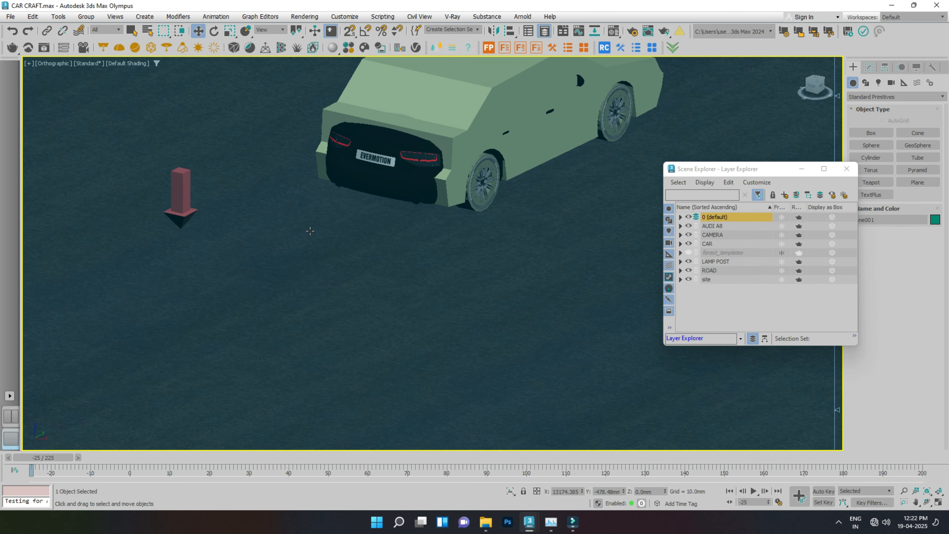
scroll(448, 258, down, 8)
ctrl+click(417, 257)
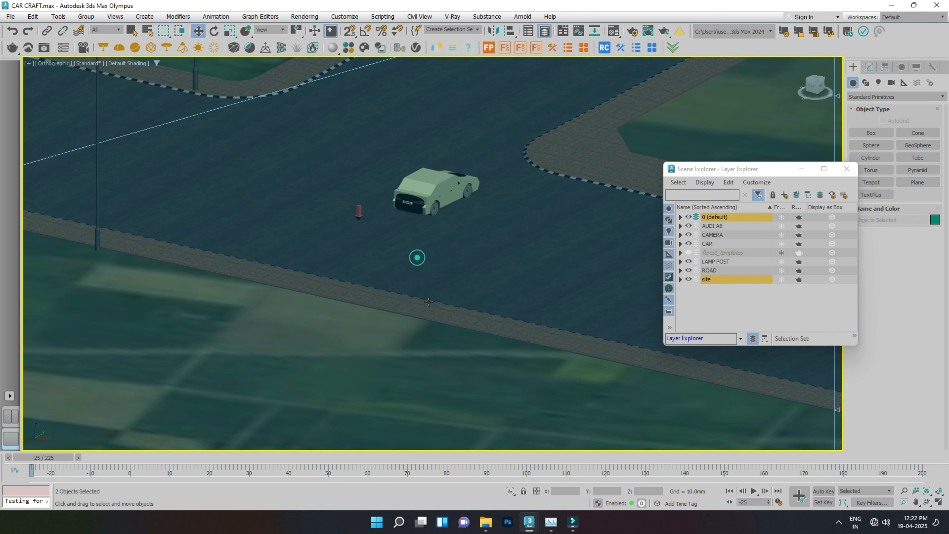
click(507, 494)
scroll(484, 405, down, 7)
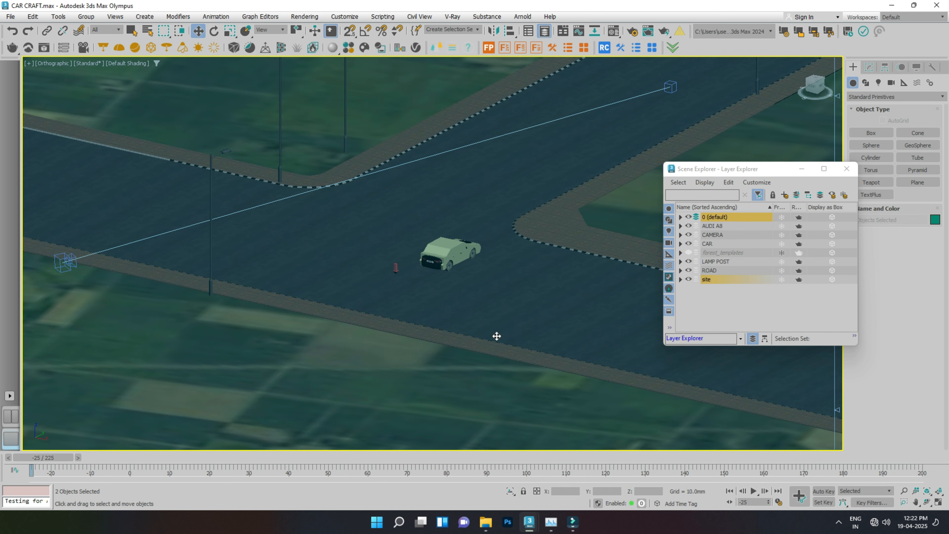
click(476, 305)
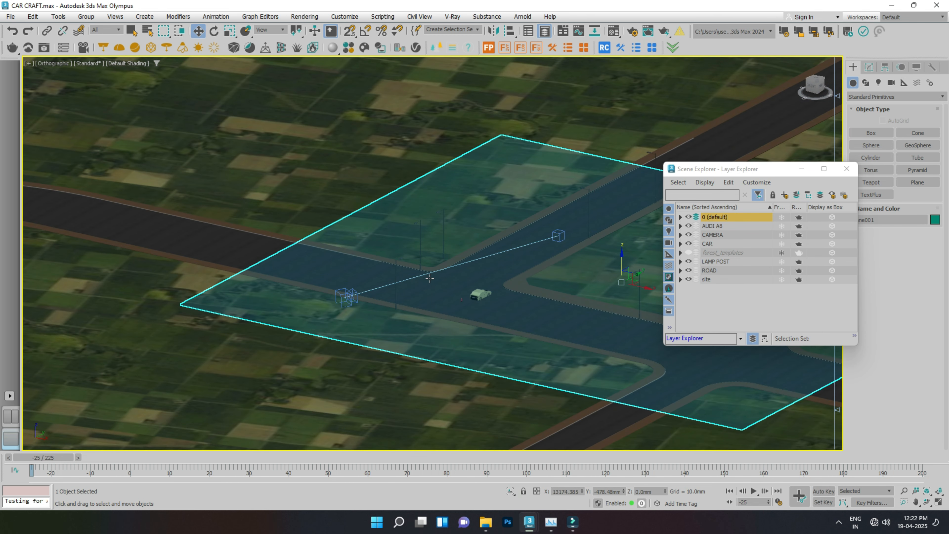
ctrl+click(476, 305)
click(511, 492)
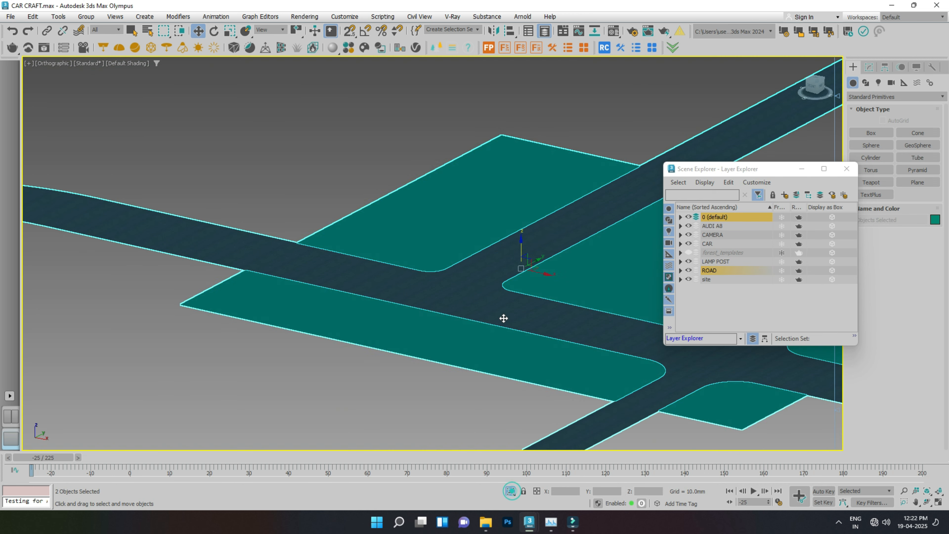
Raise the plane in the Front view to about Z 10 mm, in line with the road surface.
click(476, 280)
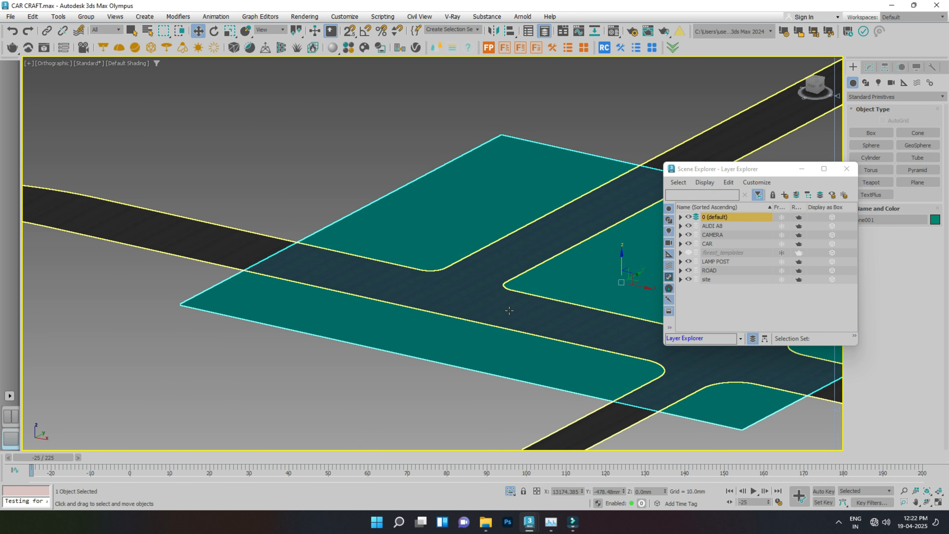
key(f)
scroll(421, 250, up, 15)
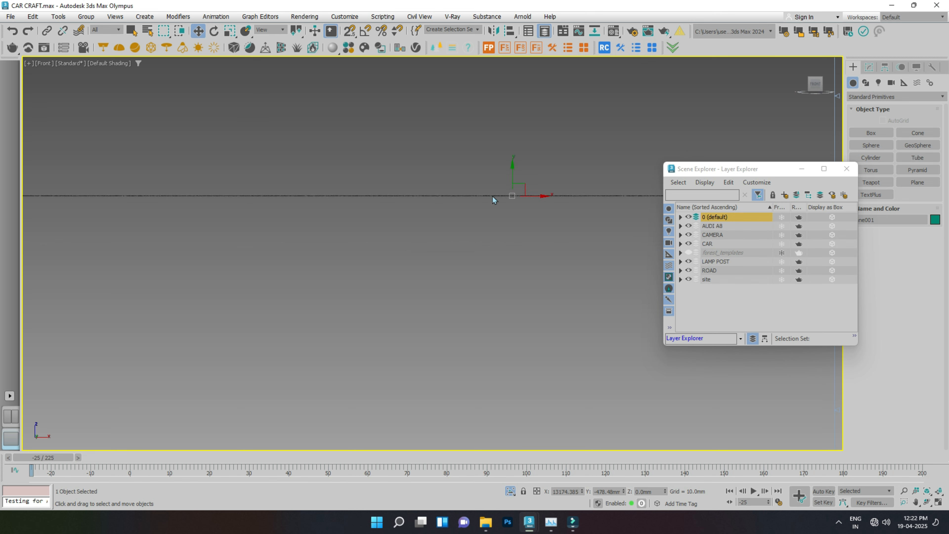
scroll(297, 292, down, 4)
scroll(459, 273, up, 8)
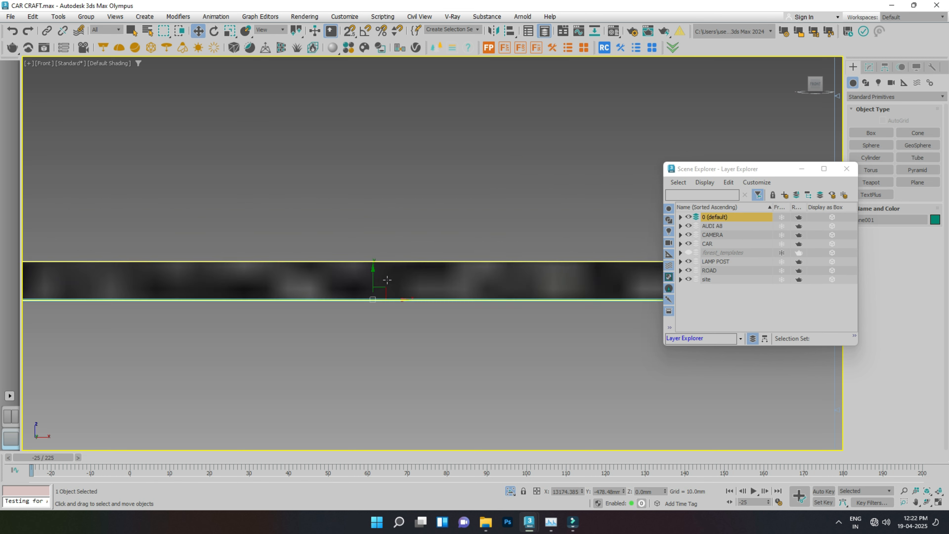
key(F3)
scroll(365, 337, down, 12)
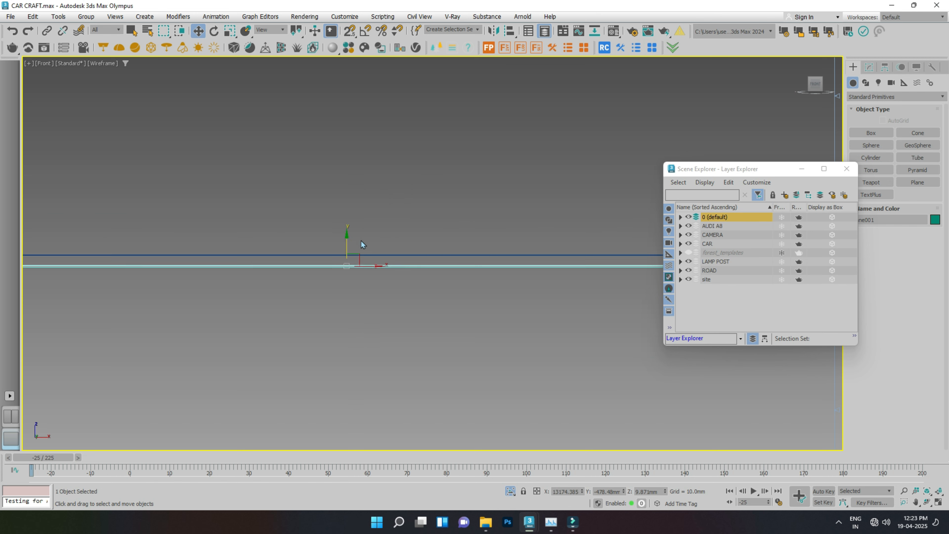
scroll(347, 258, up, 11)
drag(334, 323, 405, 205)
alt+middle_drag(403, 206, 500, 278)
key(F3)
scroll(463, 303, up, 3)
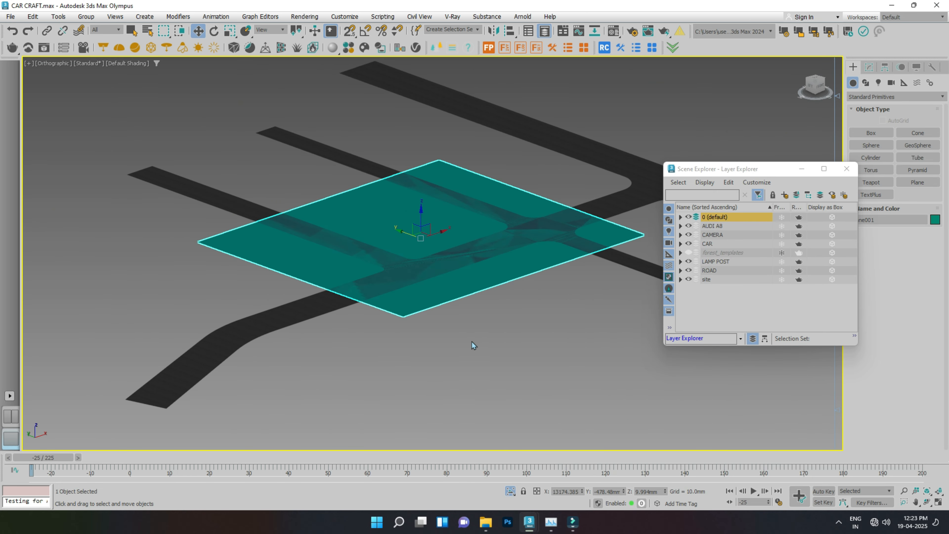
Set the plane's Z position to 8.5 mm so it sits just under the road surface, and end the isolation.
click(471, 342)
scroll(429, 299, up, 5)
click(413, 318)
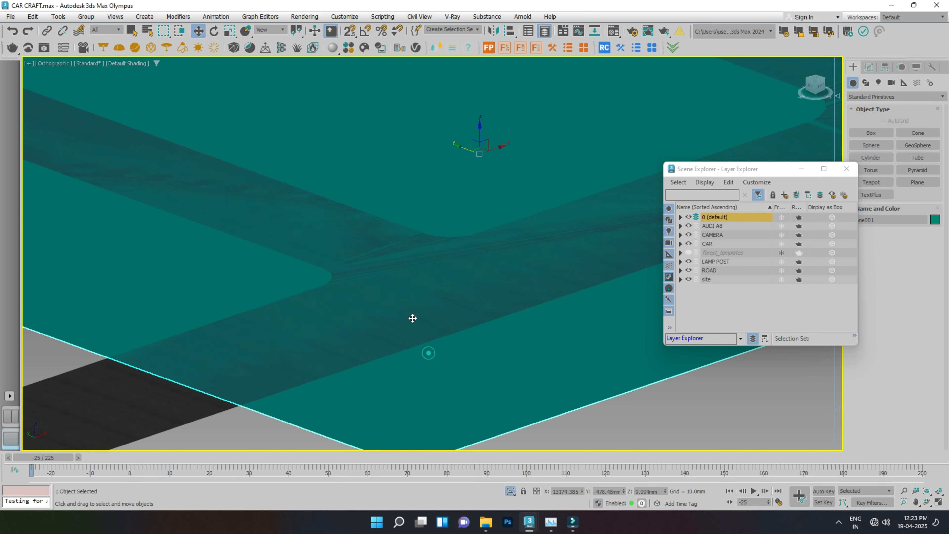
scroll(114, 311, up, 6)
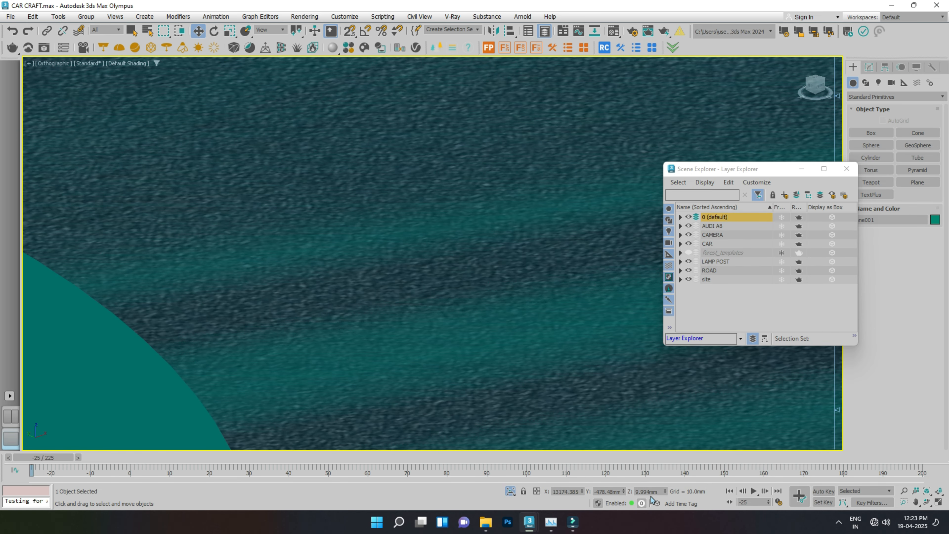
click(665, 492)
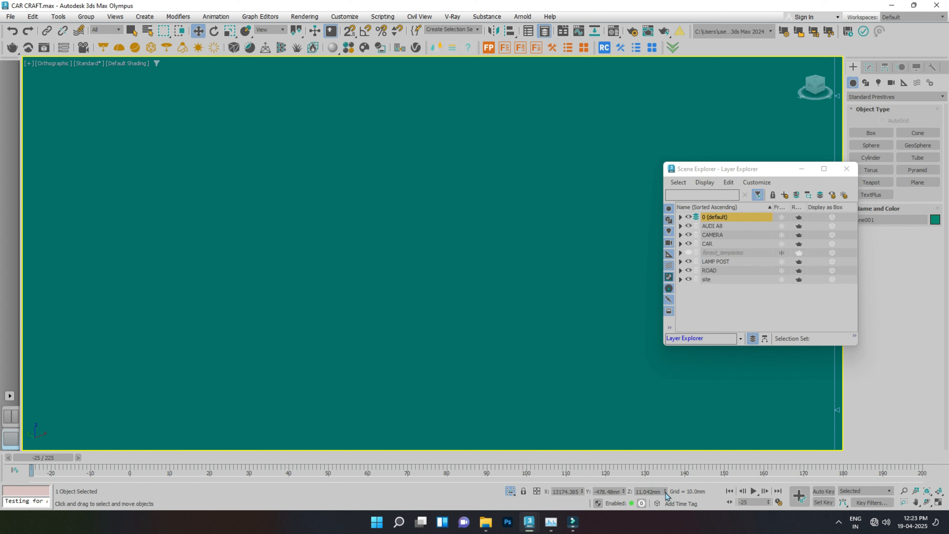
click(665, 493)
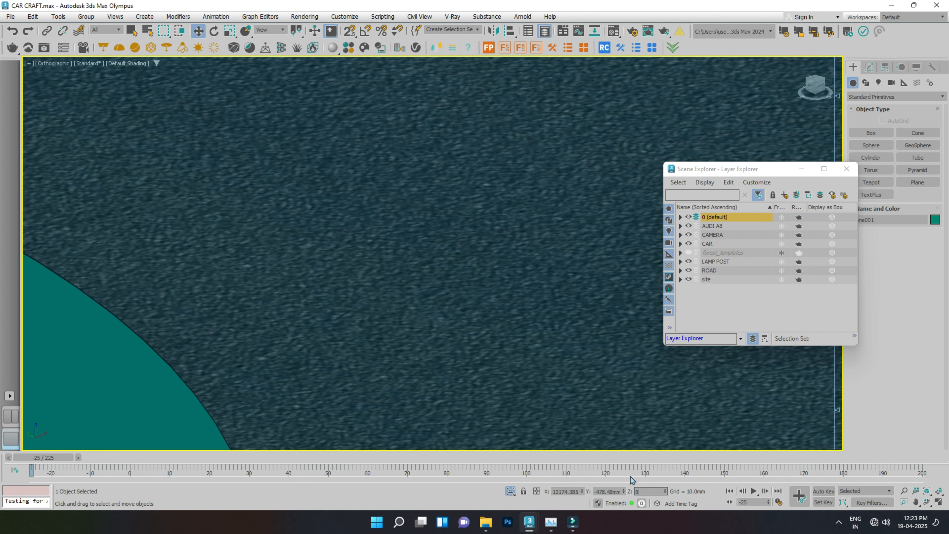
key(Return)
scroll(462, 282, down, 12)
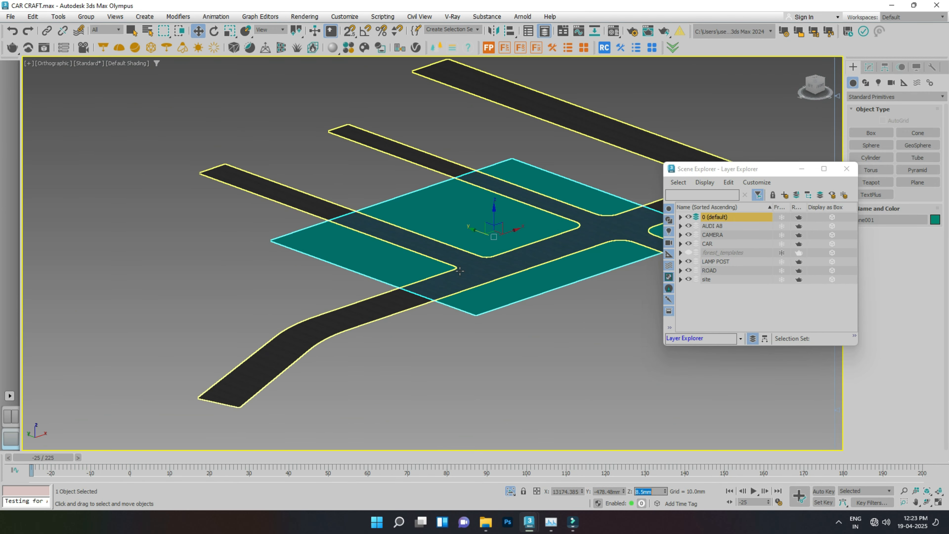
click(511, 491)
click(510, 491)
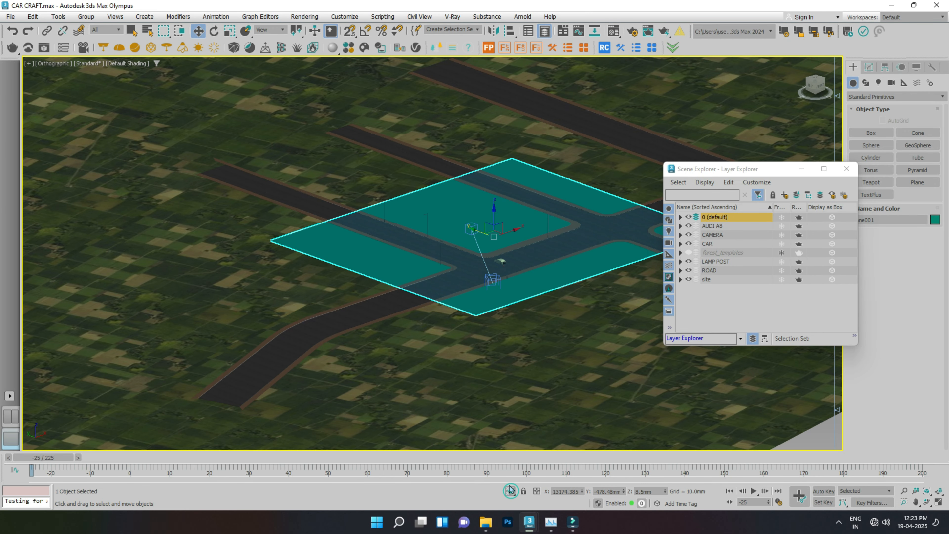
Make the ground plane non-renderable in its object properties.
scroll(470, 228, up, 5)
right_click(472, 229)
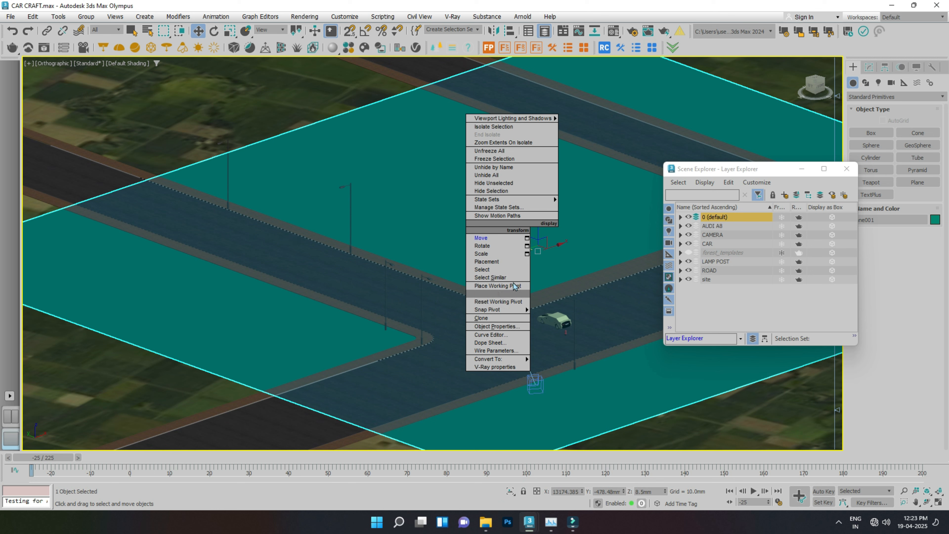
click(506, 329)
click(485, 241)
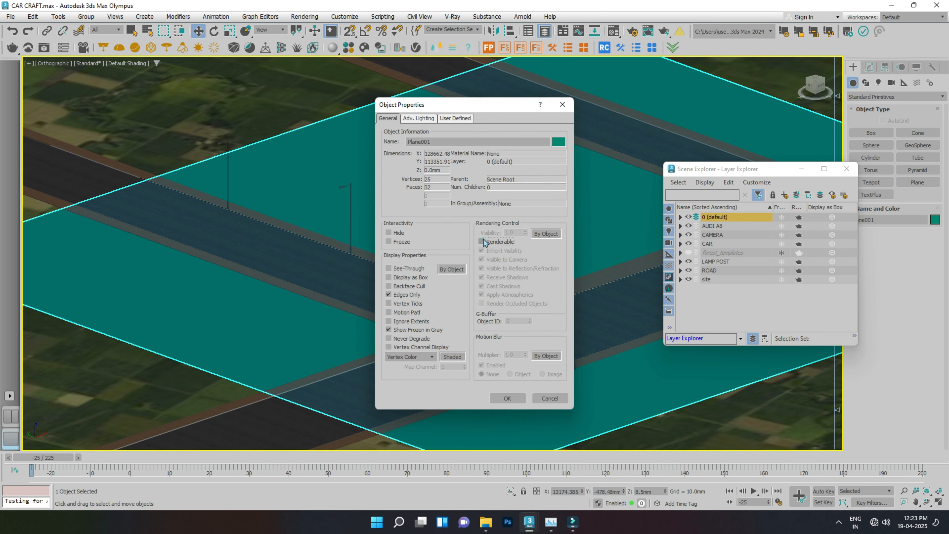
click(514, 398)
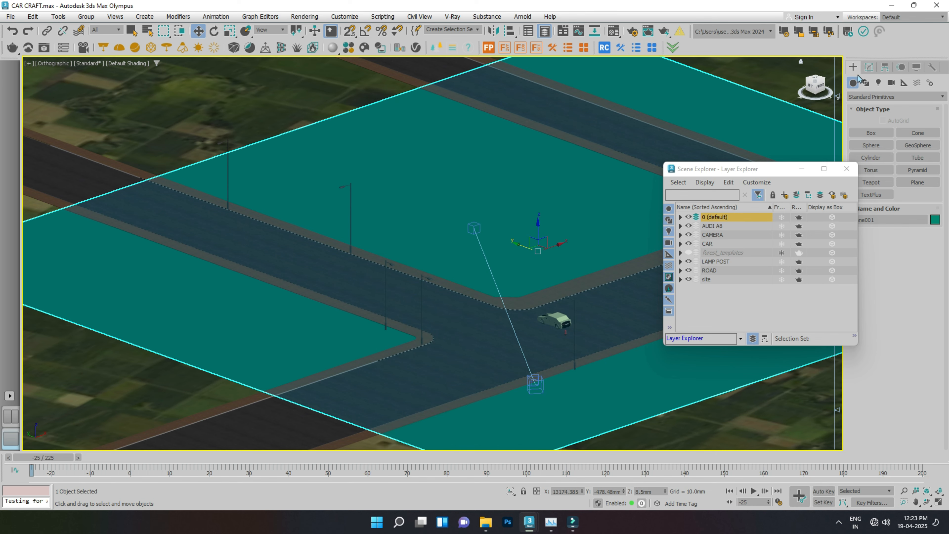
Display the scene in wireframe around the car and deselect the ground plane.
click(867, 67)
scroll(582, 335, up, 8)
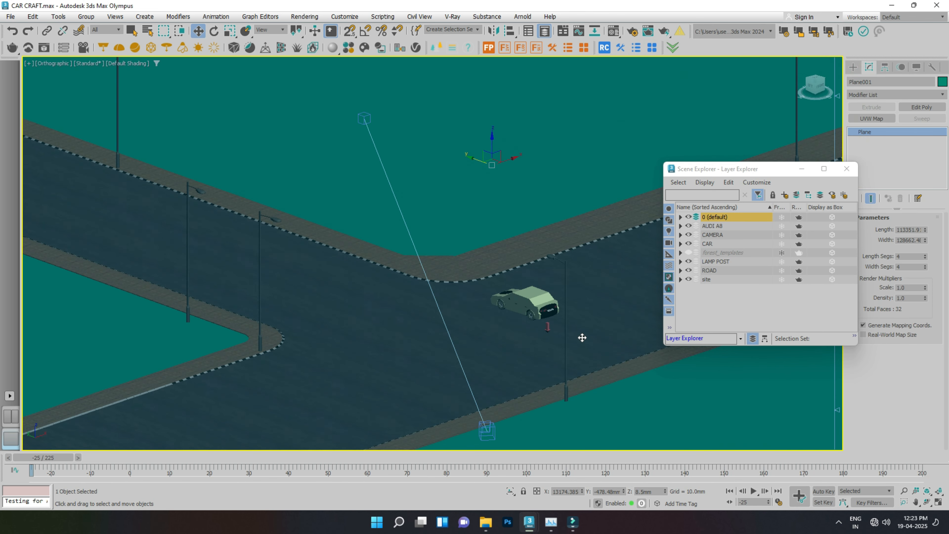
scroll(525, 327, down, 6)
key(F3)
scroll(503, 344, up, 8)
scroll(425, 333, down, 5)
click(425, 333)
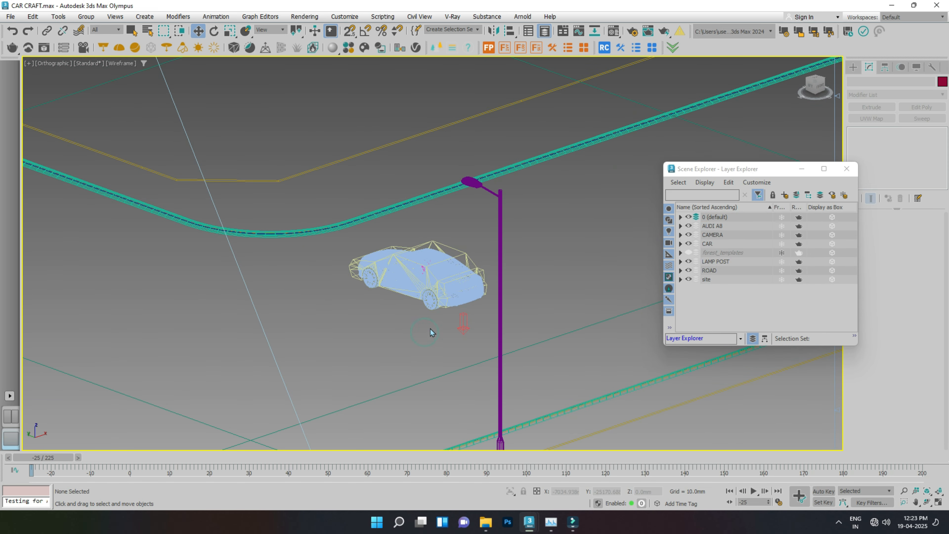
Link the red gravity direction arrow behind the car to the ground plane as its parent, and return to the Move tool.
click(462, 331)
scroll(461, 325, down, 5)
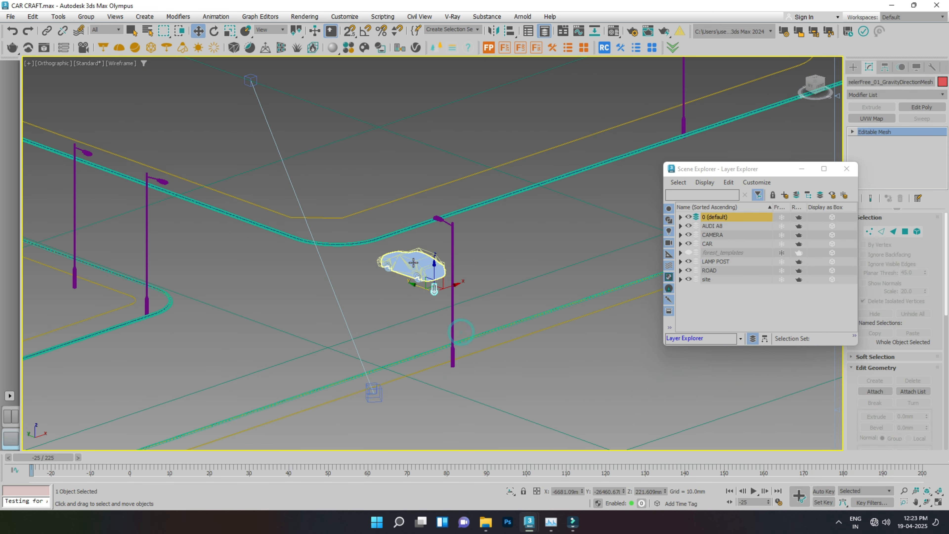
scroll(429, 291, up, 5)
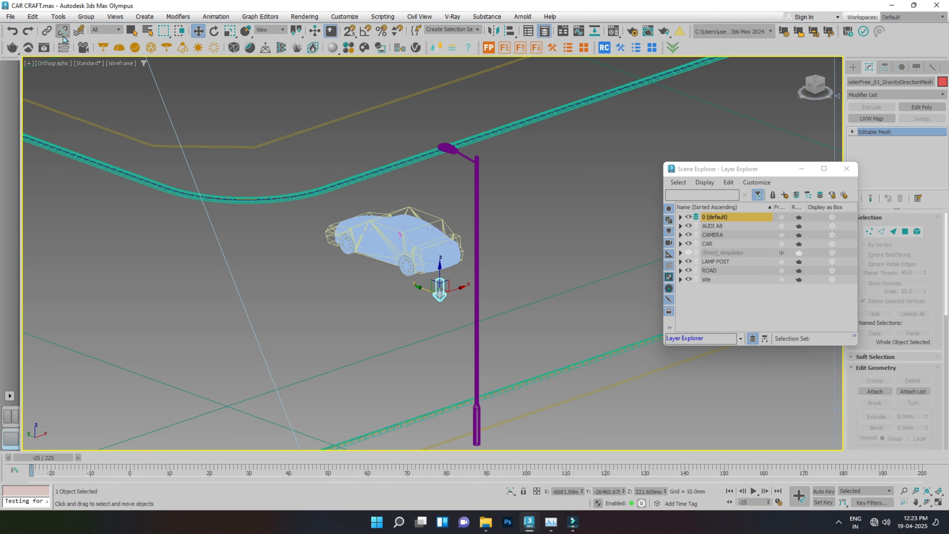
click(51, 31)
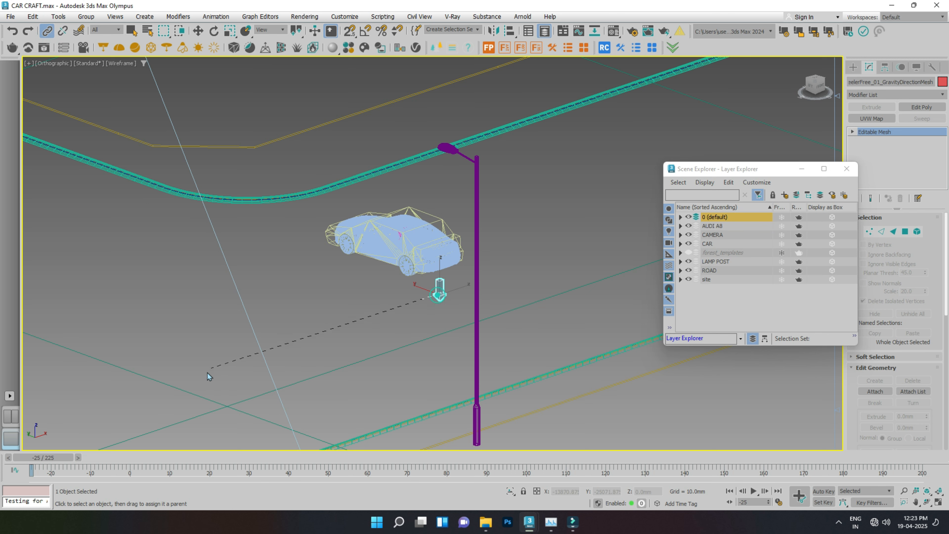
drag(177, 394, 175, 391)
right_click(190, 333)
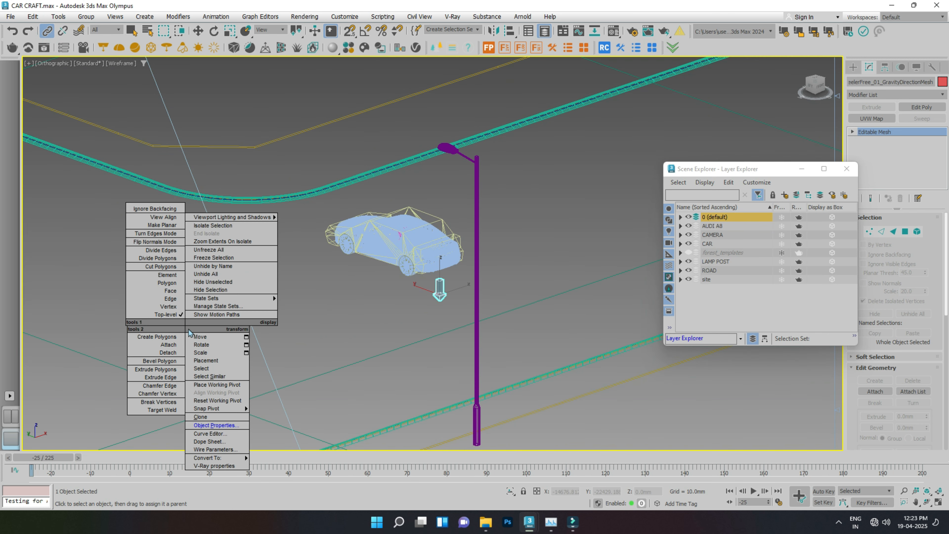
click(201, 334)
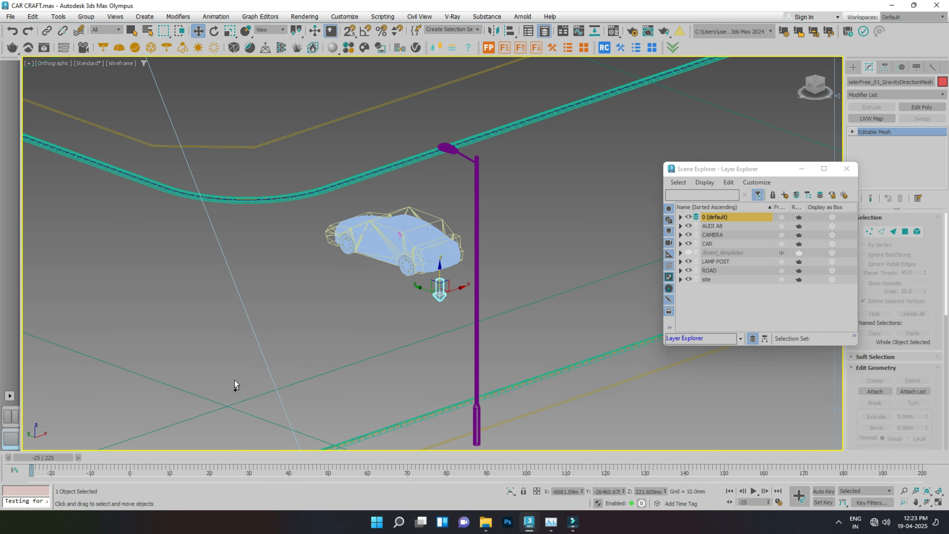
Try raising the ground plane along Z in shaded view to test its link with the gravity arrow, and undo the move.
click(199, 397)
scroll(416, 309, down, 3)
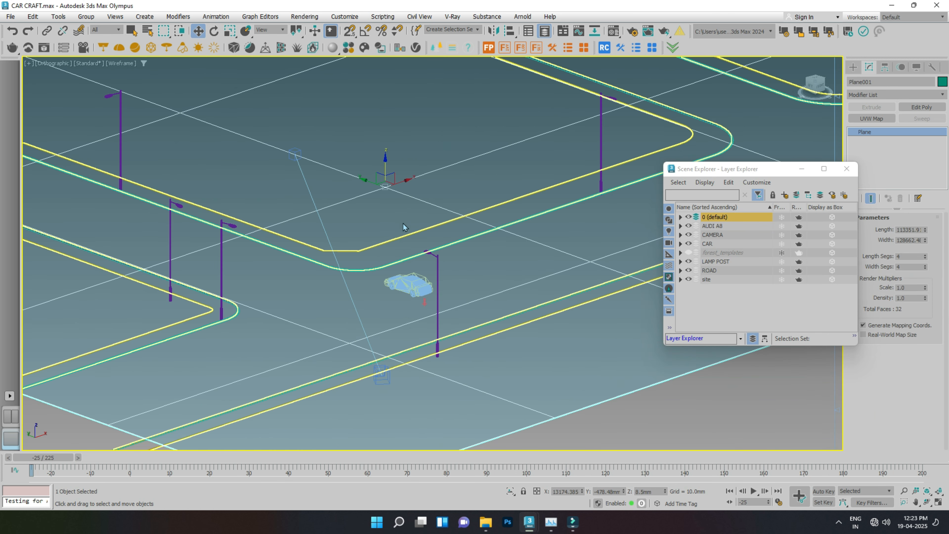
mouse_move(385, 163)
mouse_down()
mouse_move(387, 123)
mouse_move(389, 145)
mouse_up()
right_click(389, 144)
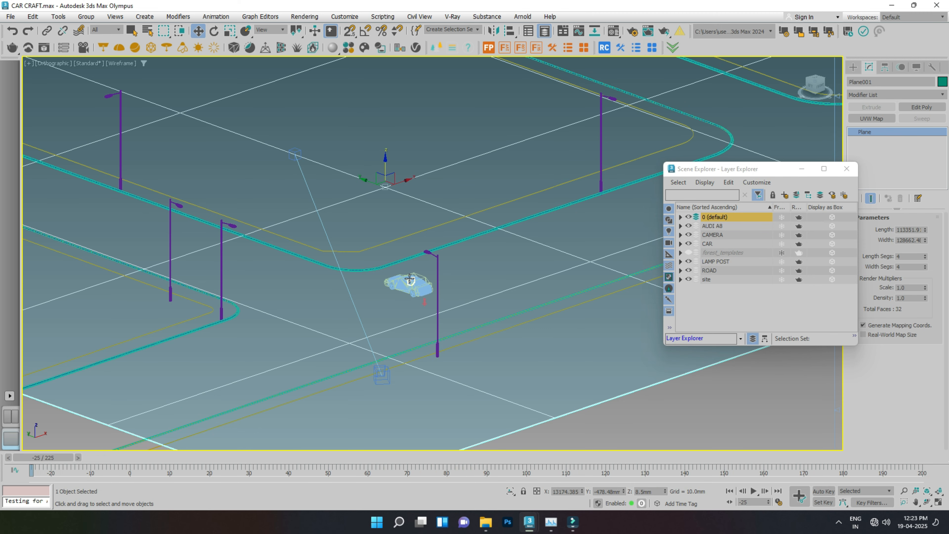
scroll(409, 279, up, 3)
key(F3)
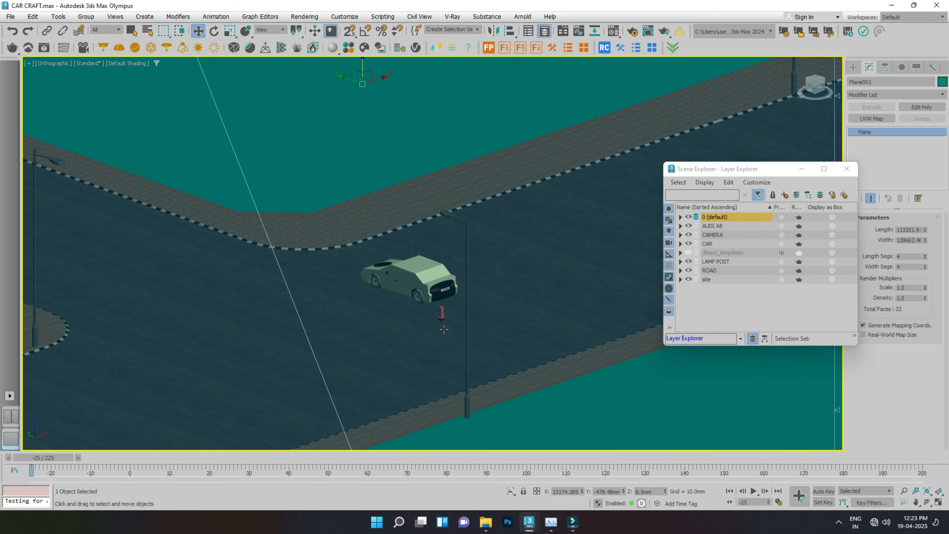
scroll(444, 329, down, 1)
drag(391, 137, 396, 80)
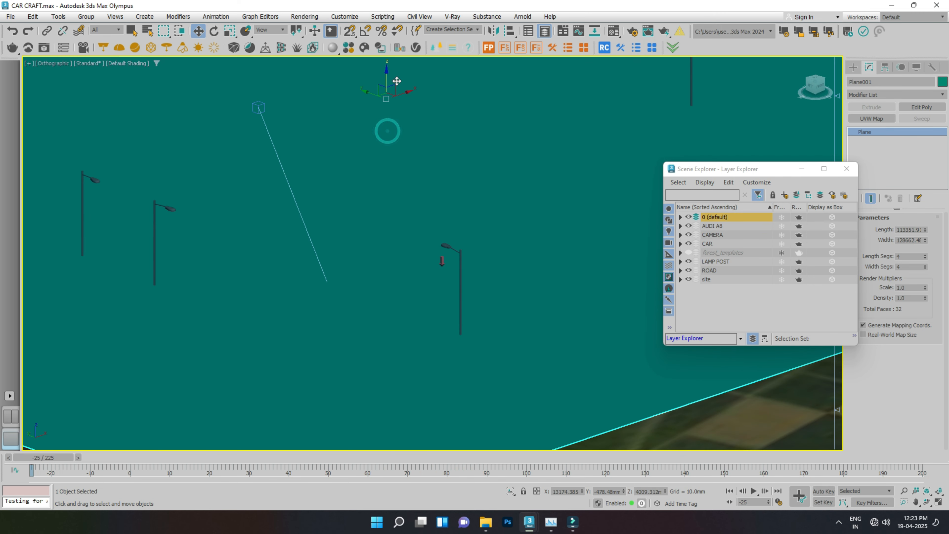
key(ctrl+z)
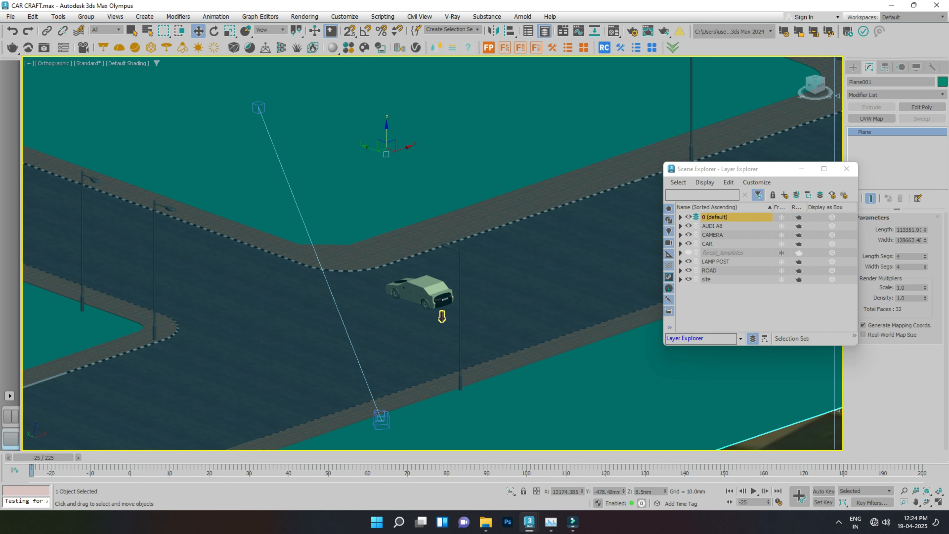
Try raising the gravity direction arrow on its own along Z, and undo the move.
click(442, 317)
drag(441, 297, 445, 227)
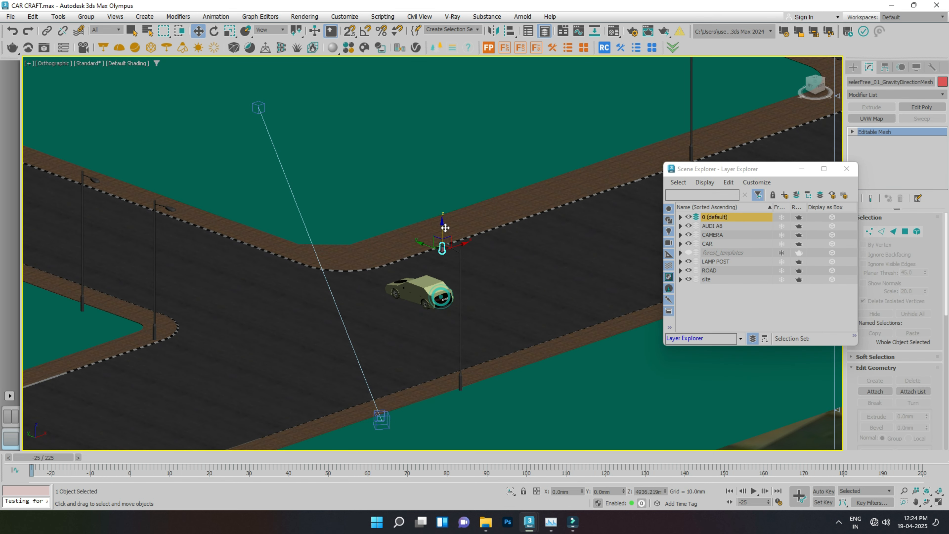
key(ctrl+z)
Try moving the car body mesh from the junction up into the side road in the Top view.
scroll(431, 301, up, 5)
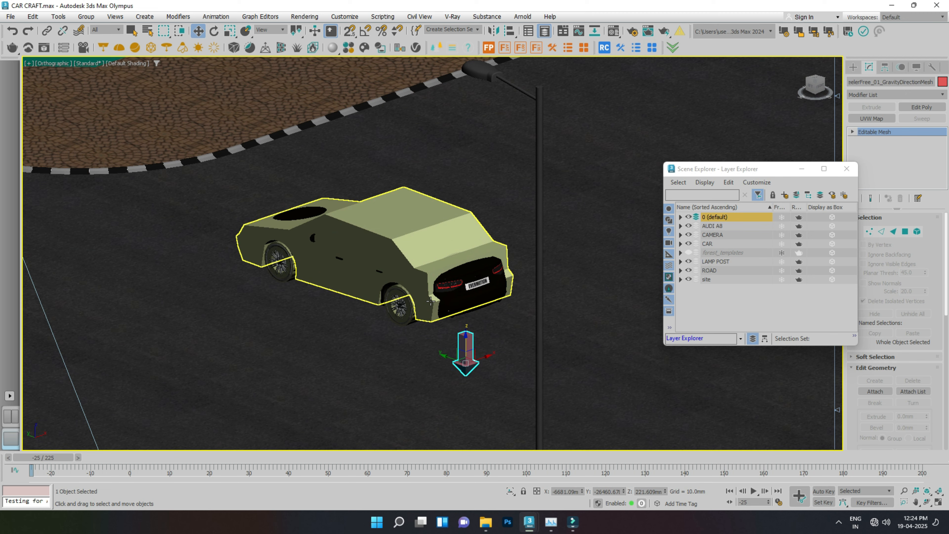
click(410, 234)
key(t)
scroll(471, 274, down, 8)
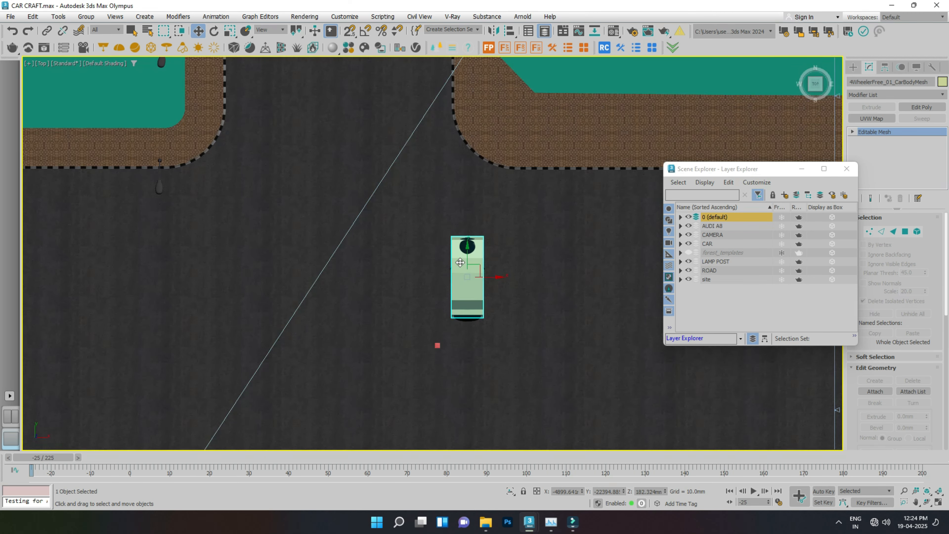
drag(472, 274, 439, 116)
scroll(435, 189, down, 3)
scroll(412, 174, up, 5)
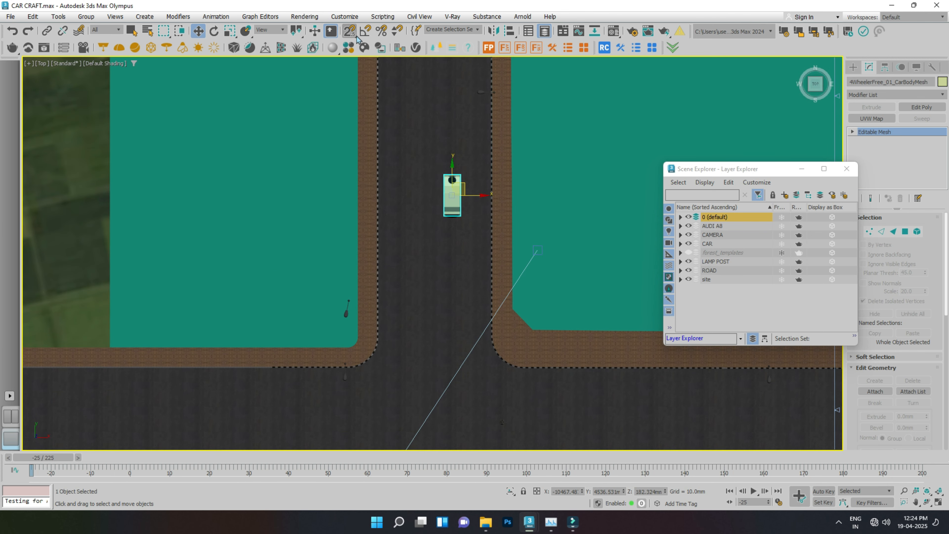
Try rotating the car body mesh 180 degrees about Z with angle snap on, and undo the test transforms.
click(215, 32)
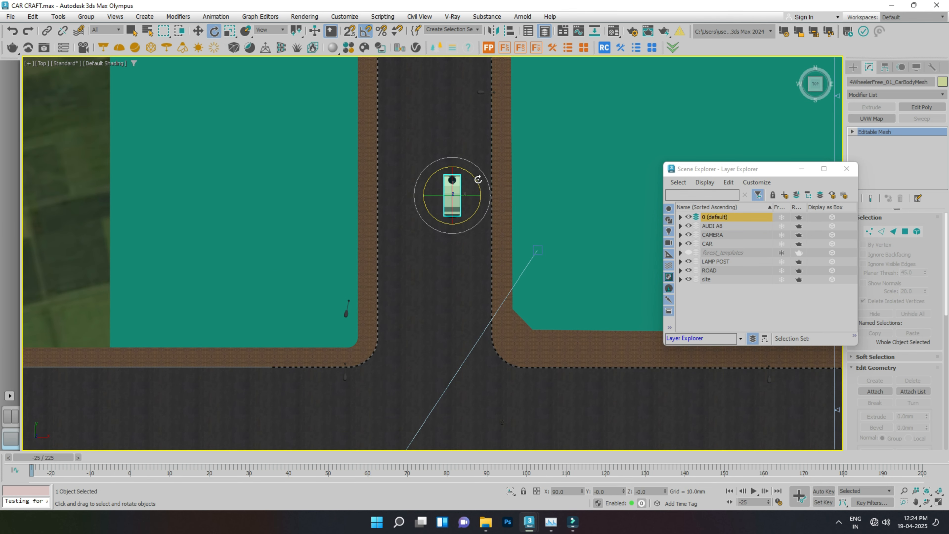
drag(477, 179, 480, 190)
scroll(452, 265, down, 2)
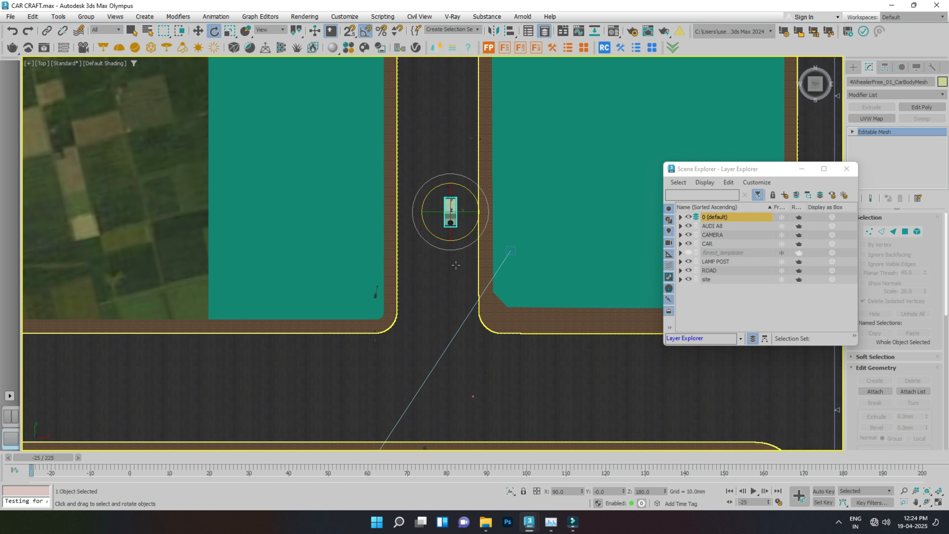
key(ctrl+z)
Select the driver model inside the car in wireframe and view it from the side.
scroll(488, 378, up, 4)
key(F3)
scroll(489, 378, up, 8)
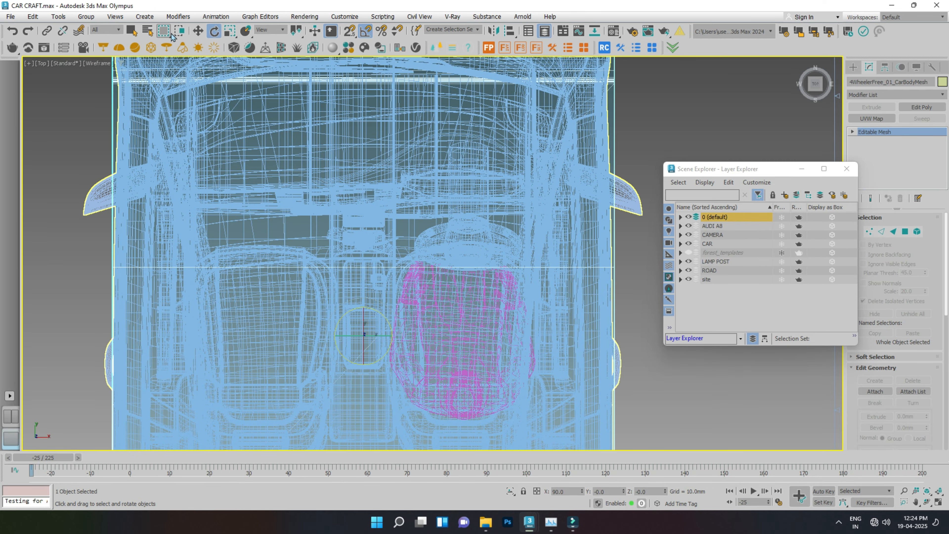
key(w)
scroll(464, 385, up, 5)
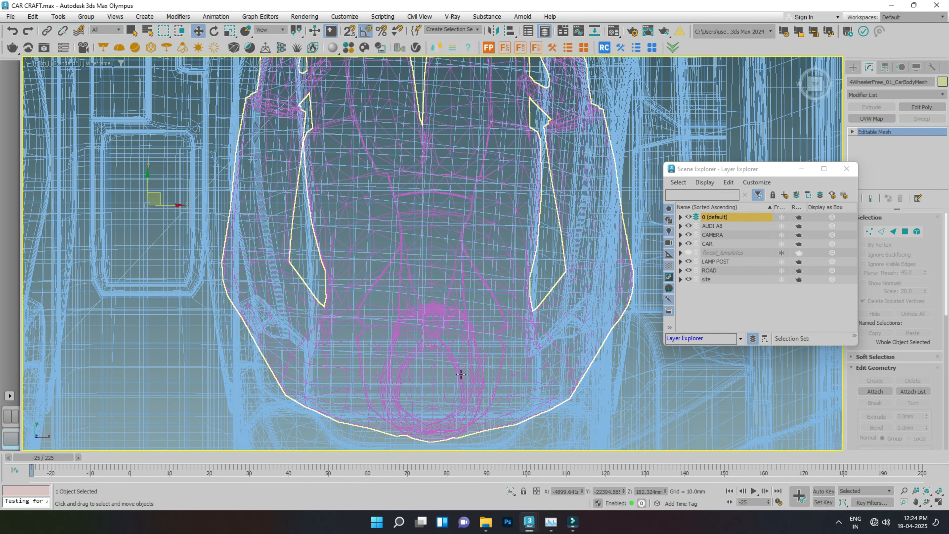
click(461, 374)
scroll(460, 375, down, 5)
alt+middle_drag(461, 374, 566, 265)
scroll(565, 265, up, 2)
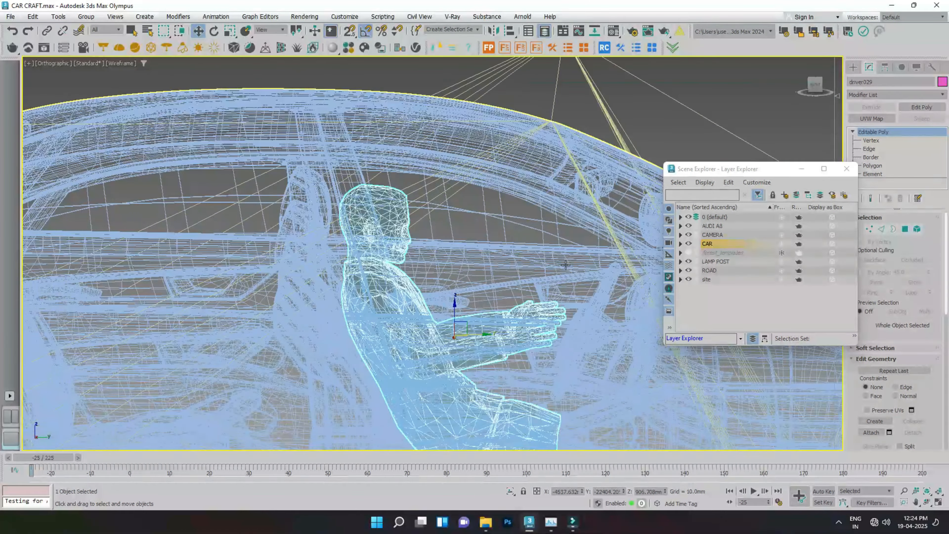
Close the Layer Explorer, start Craft Director Studio and bring its window into view.
click(931, 67)
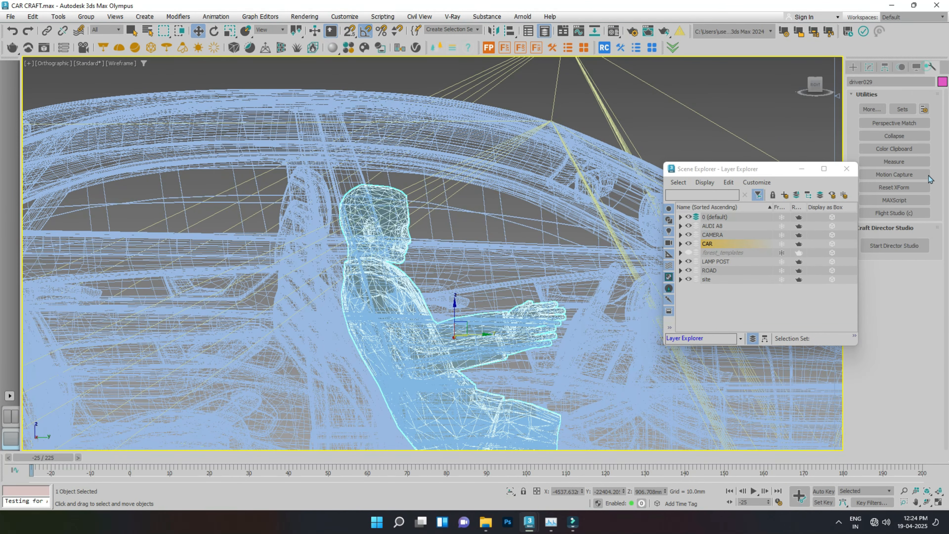
click(903, 246)
click(846, 169)
click(897, 245)
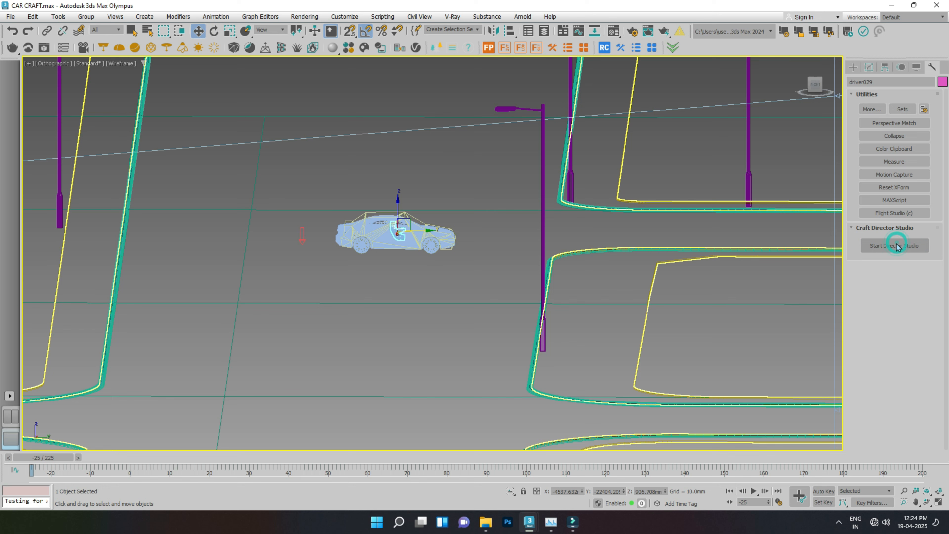
click(280, 270)
scroll(316, 274, down, 5)
scroll(469, 242, up, 2)
click(916, 246)
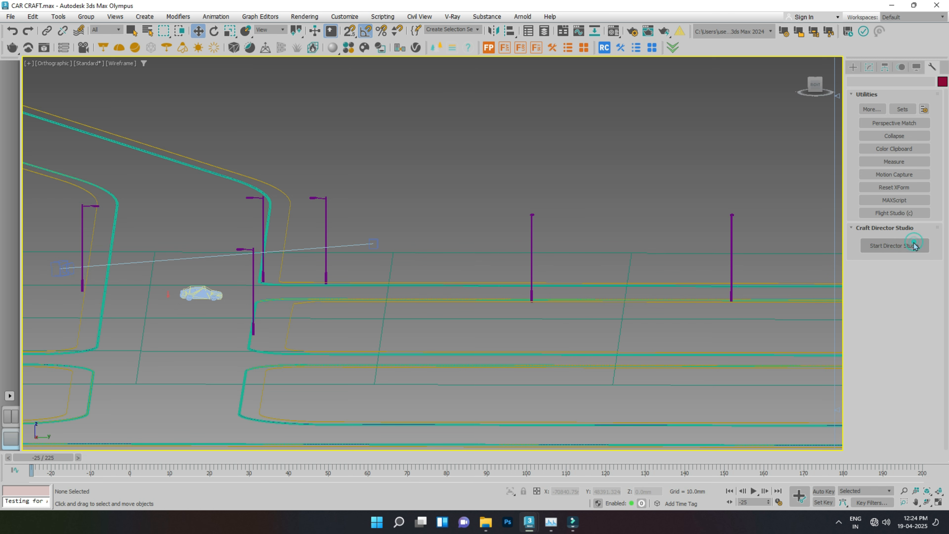
scroll(616, 273, down, 4)
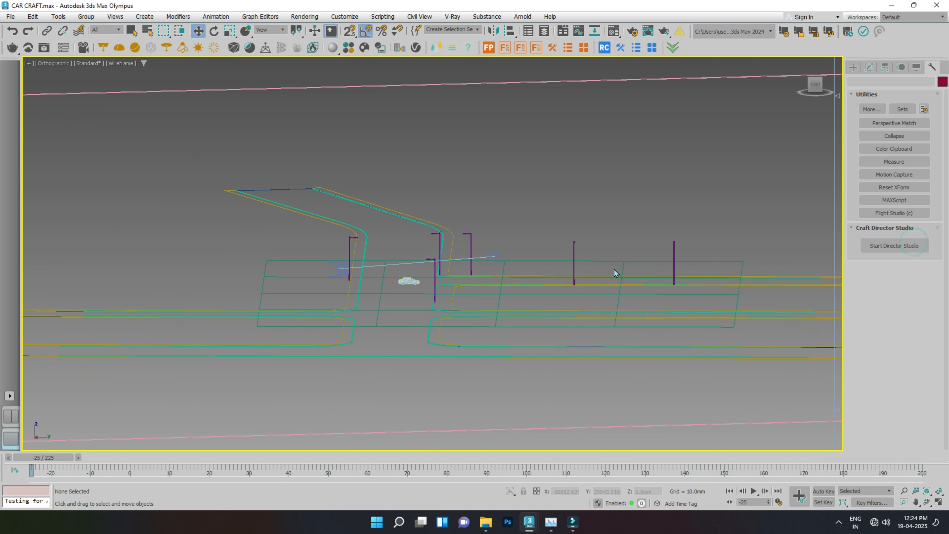
click(529, 523)
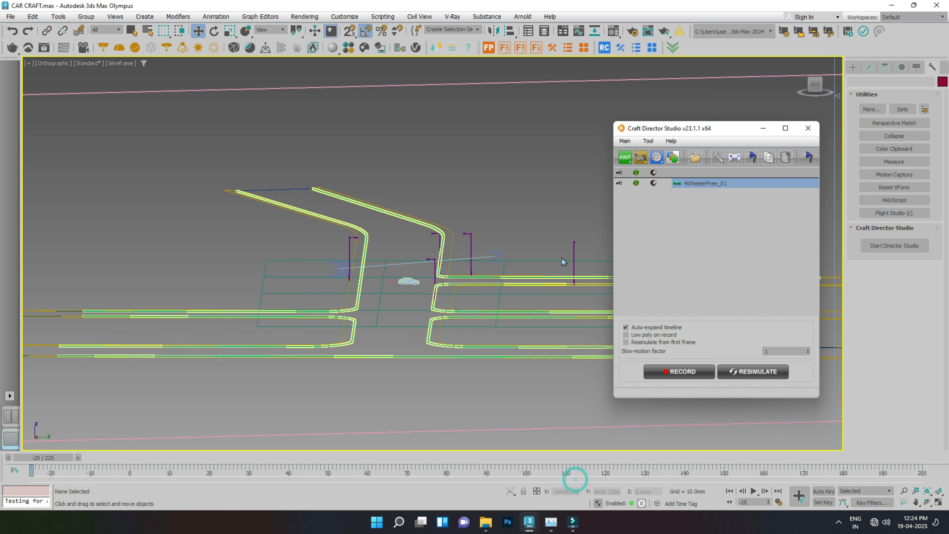
Deactivate 4WheelerFree_01 in Craft Director Studio and link the driver model to the car's carpaint body as its parent.
click(636, 184)
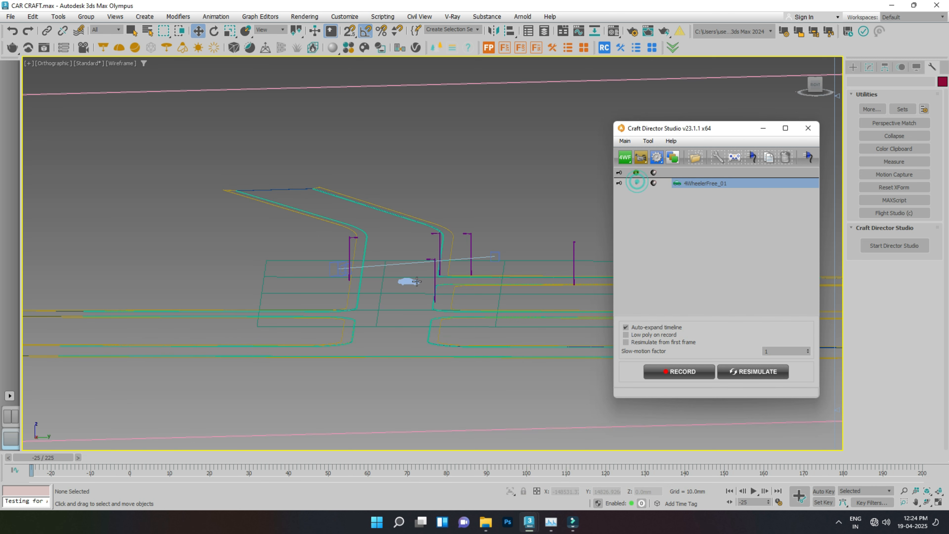
drag(728, 130, 732, 152)
scroll(426, 231, up, 5)
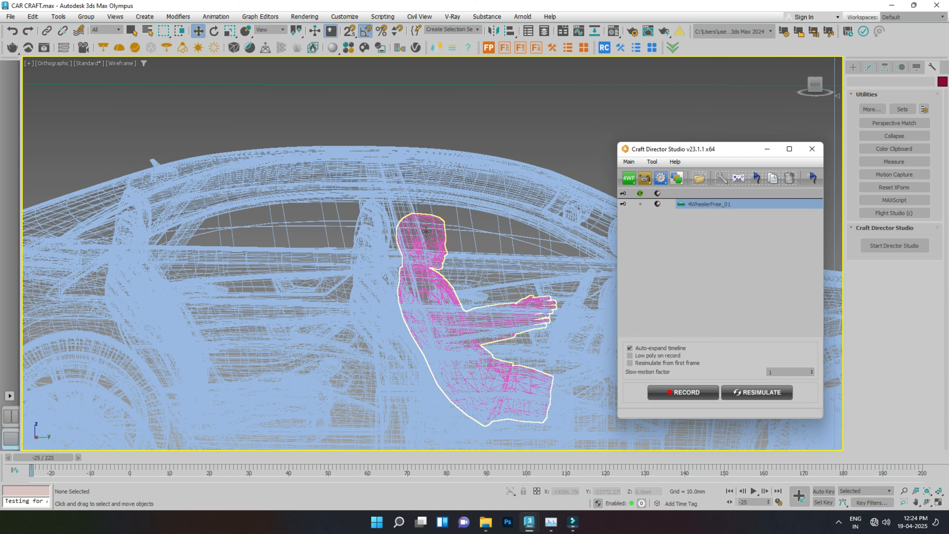
click(425, 231)
click(46, 31)
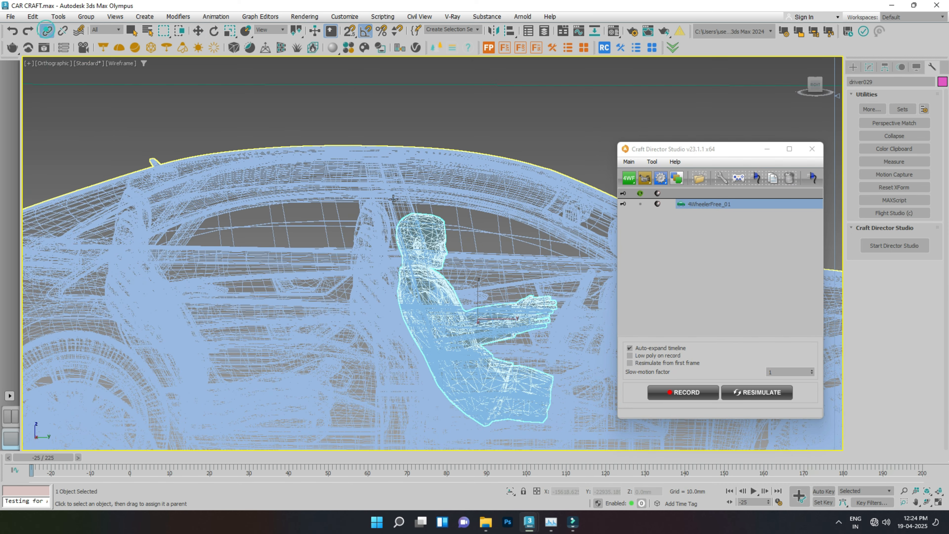
scroll(426, 223, up, 4)
drag(437, 164, 441, 159)
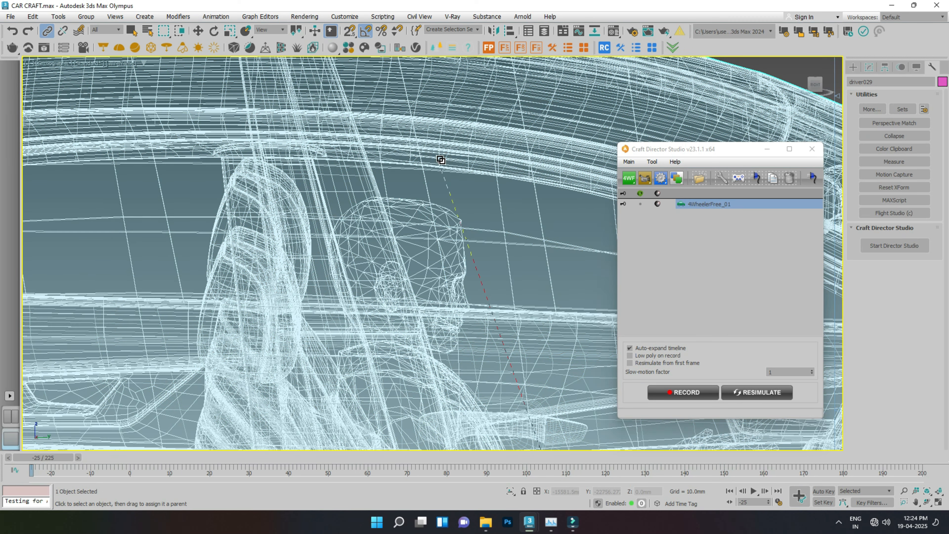
right_click(436, 156)
click(451, 164)
Try moving the carpaint body along Y to test the driver's link, and undo the move.
scroll(452, 164, down, 6)
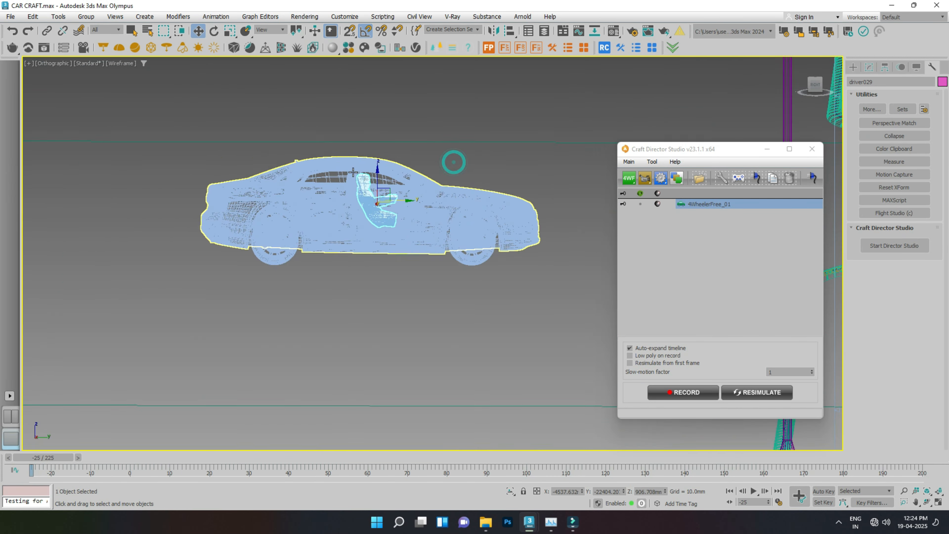
click(447, 194)
drag(393, 195, 494, 195)
key(ctrl+z)
Reactivate 4WheelerFree_01 and move the car body mesh in the Top view into the side road, at about X -11830, Y -3237 mm.
click(640, 204)
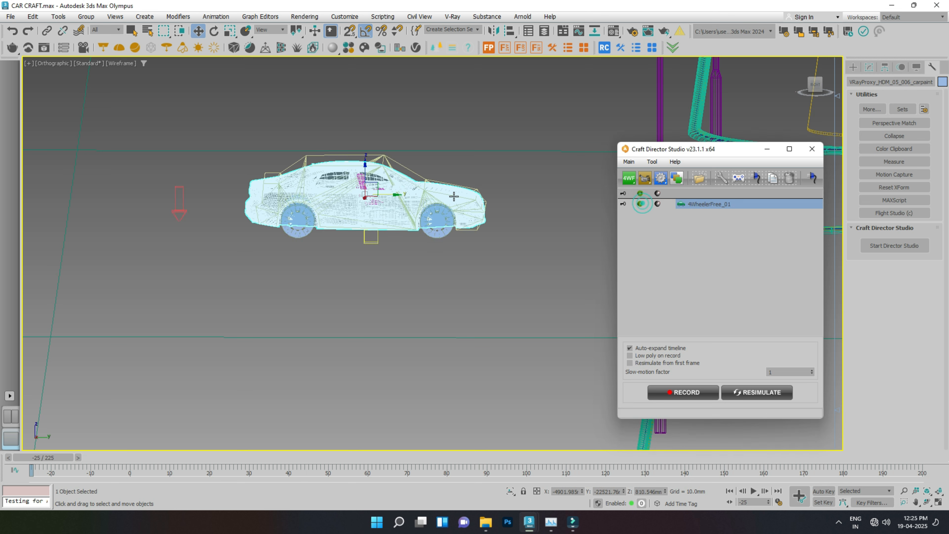
click(393, 202)
drag(399, 225, 351, 210)
scroll(337, 208, down, 3)
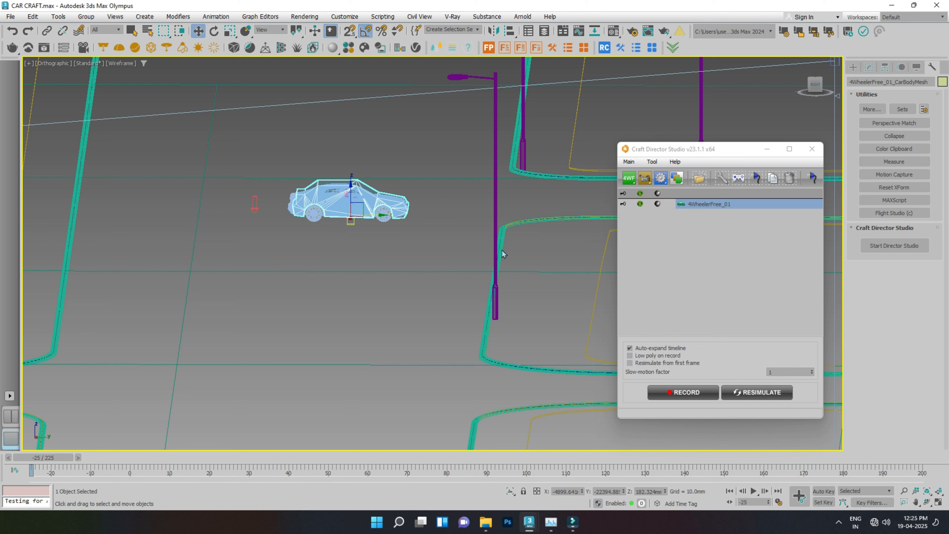
key(t)
scroll(396, 261, down, 5)
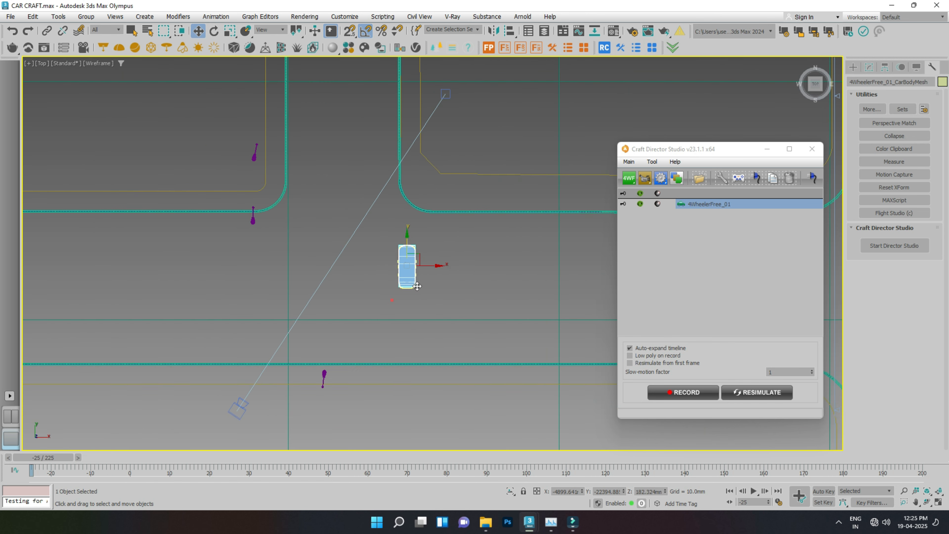
drag(421, 253, 363, 92)
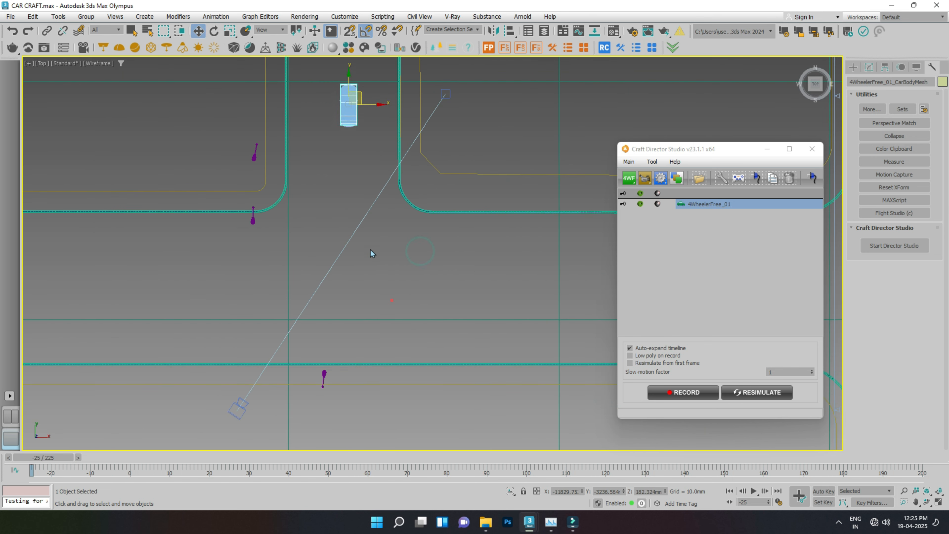
Move the car body mesh in the Top view within the side road to about X -14293, Y -2121 mm.
middle_drag(370, 252, 386, 346)
scroll(355, 160, up, 3)
drag(387, 222, 358, 164)
click(215, 33)
click(198, 31)
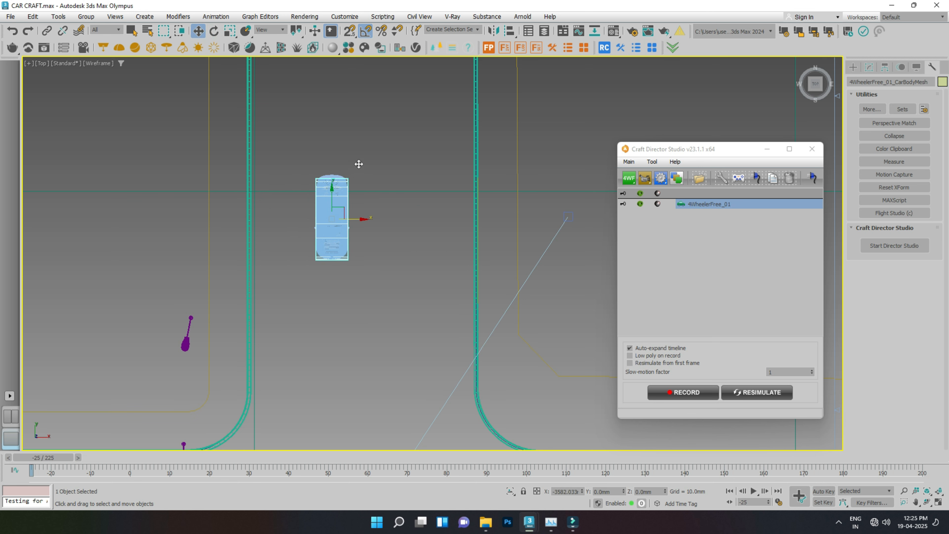
alt+middle_drag(378, 175, 456, 153)
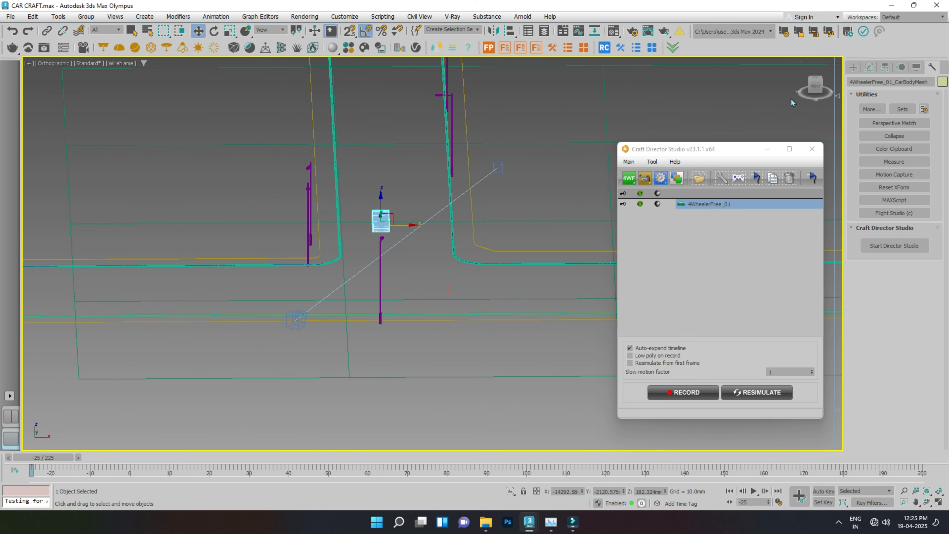
alt+middle_drag(528, 200, 550, 210)
Open the inputs for 4WheelerFree_01, choose the "Example: keyboard" profile and close the dialog.
click(738, 179)
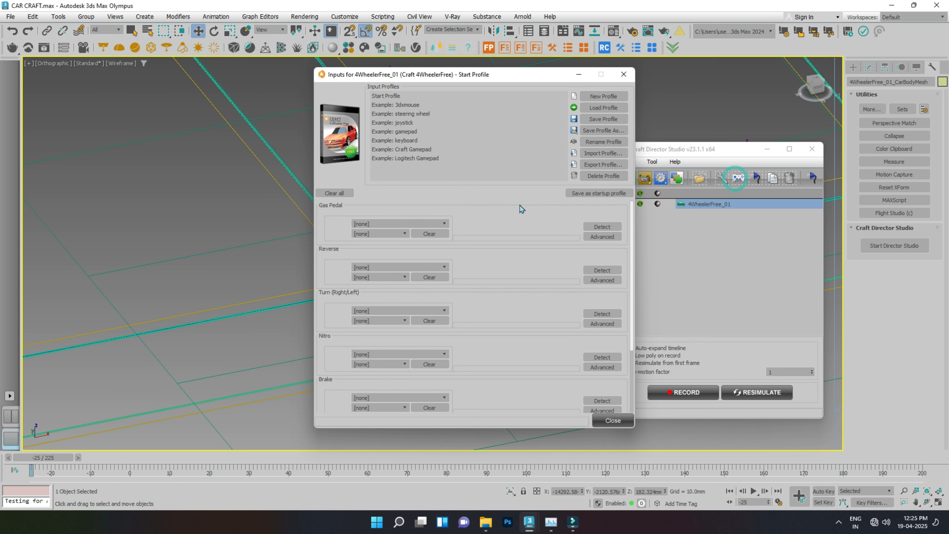
click(407, 141)
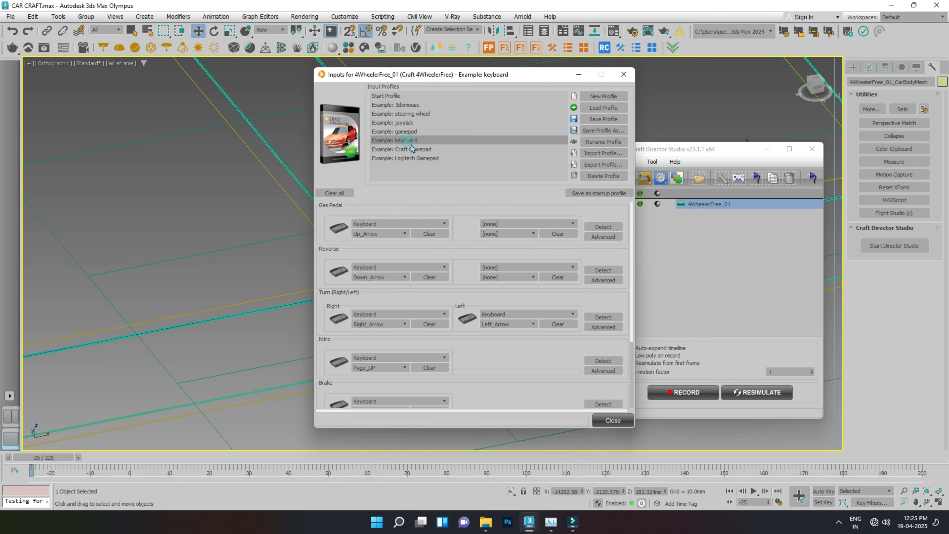
click(618, 419)
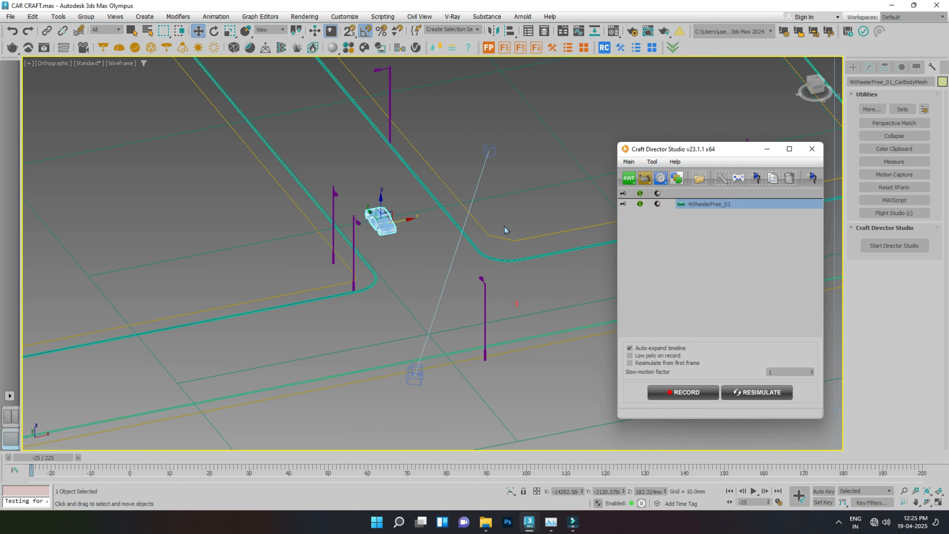
Record a drive of 4WheelerFree_01 in the Top view, steering from the side road into the junction, and stop at frame 159.
key(t)
key(z)
scroll(406, 234, down, 8)
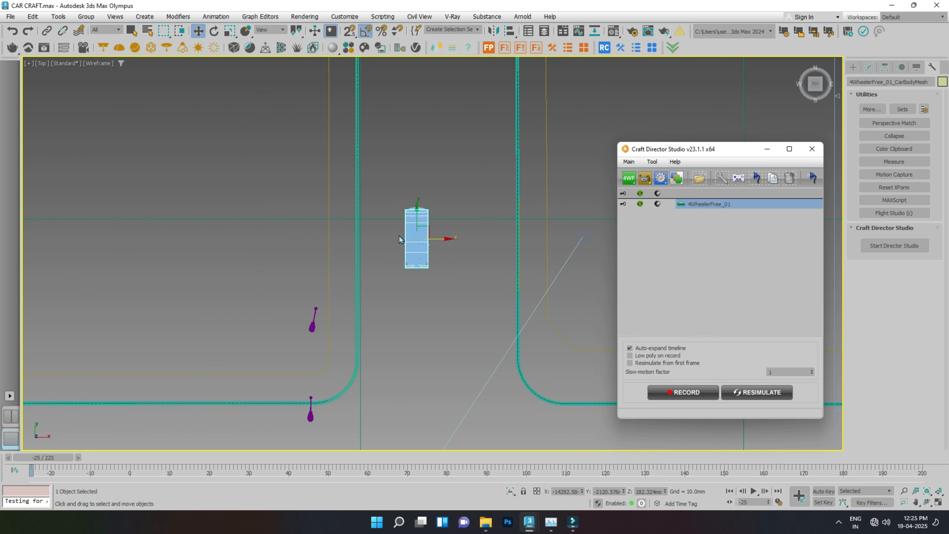
scroll(427, 245, down, 4)
drag(697, 153, 124, 103)
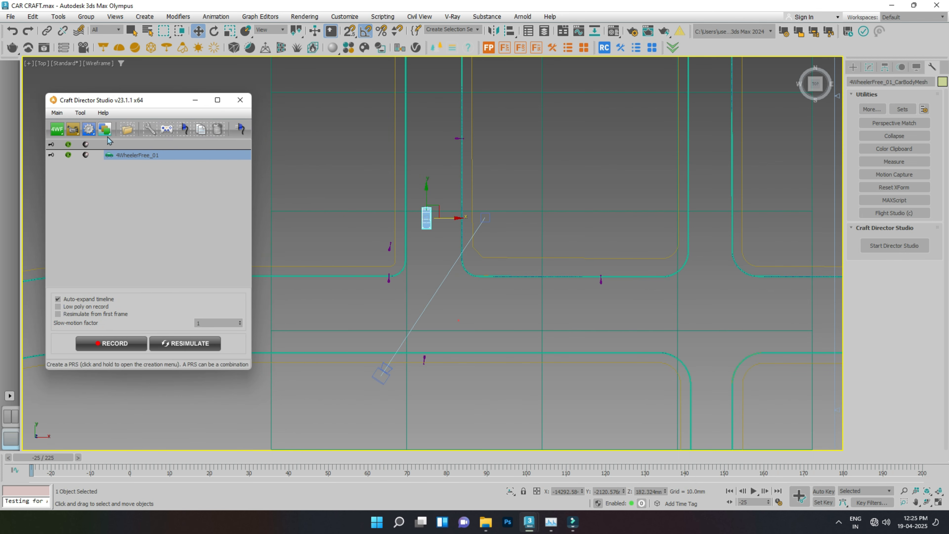
click(114, 344)
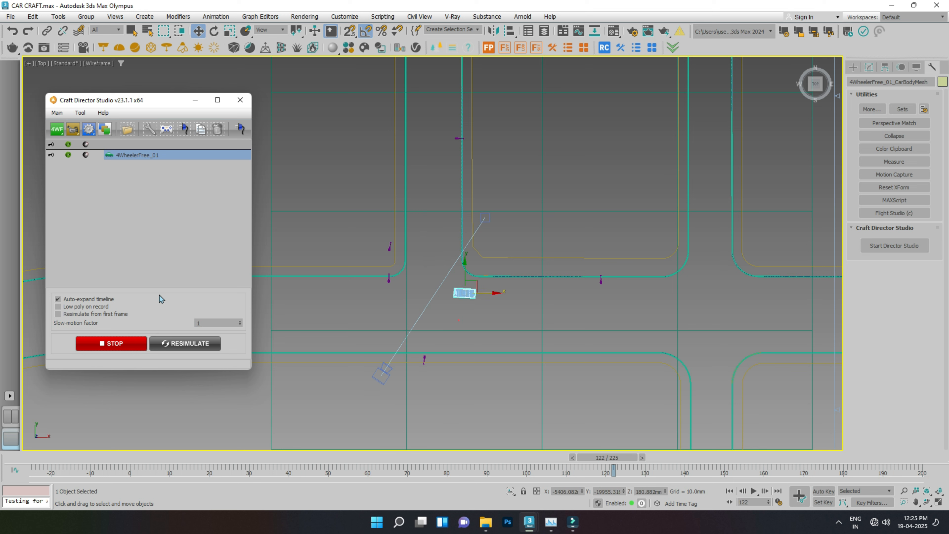
key(Escape)
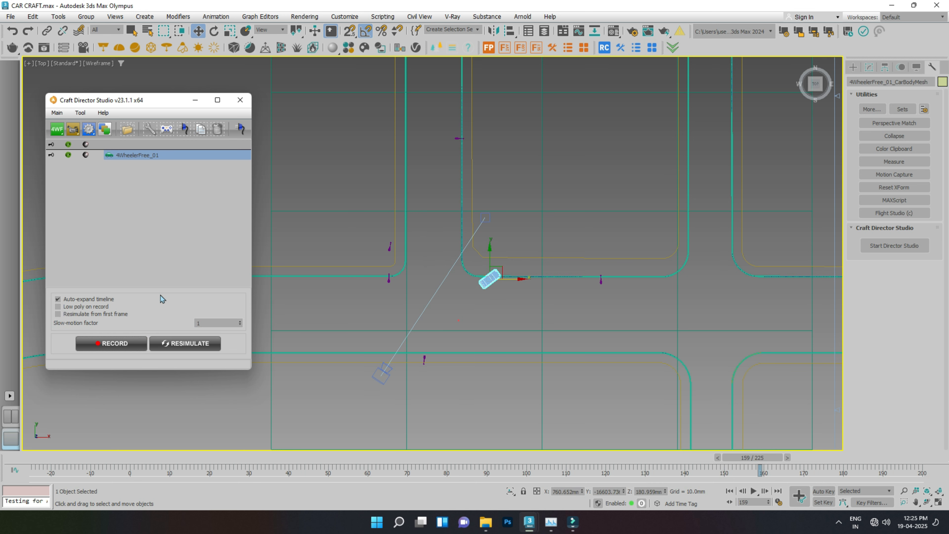
Go to frame 46 of the recorded drive and inspect the car and its front wheel up close in shaded display.
drag(764, 460, 328, 412)
scroll(410, 266, up, 5)
alt+middle_drag(434, 295, 455, 220)
scroll(440, 247, up, 3)
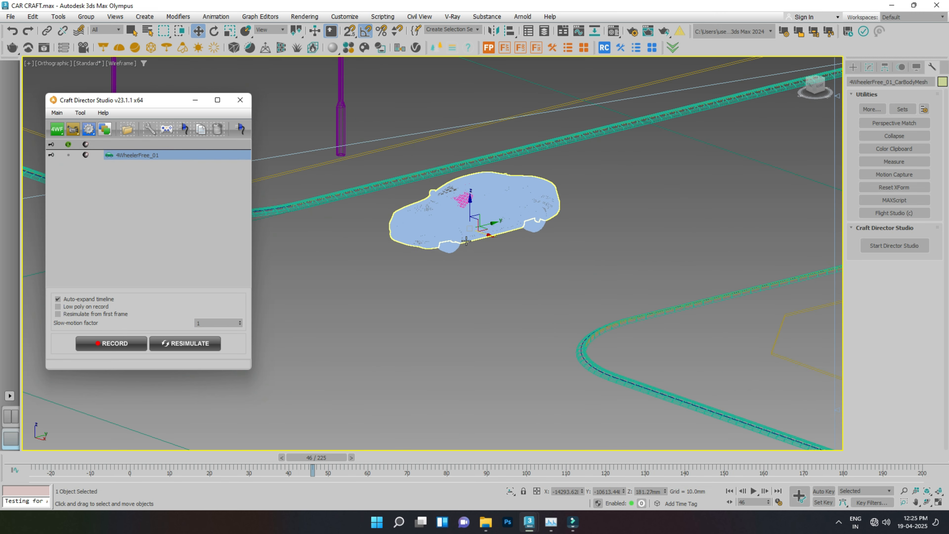
scroll(466, 241, up, 3)
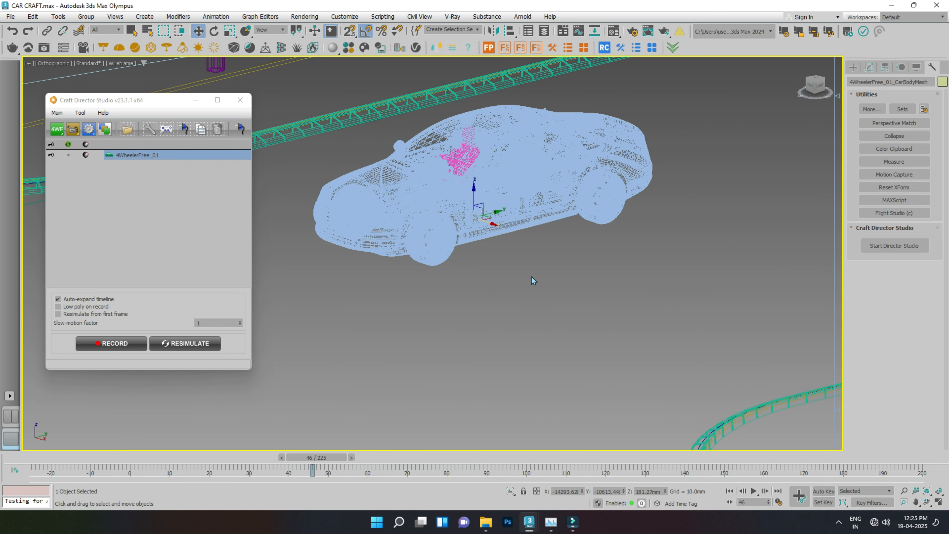
click(509, 252)
key(F3)
scroll(439, 325, up, 5)
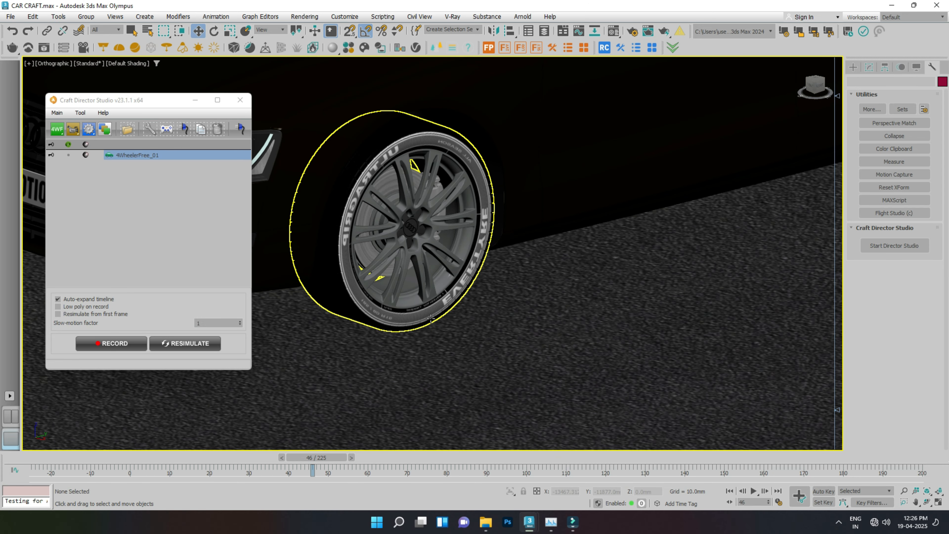
Isolate the car's front wheel together with the road and examine their contact in the Front view.
mouse_move(301, 458)
mouse_down()
mouse_move(256, 459)
mouse_move(301, 459)
mouse_up()
scroll(390, 271, down, 5)
click(389, 263)
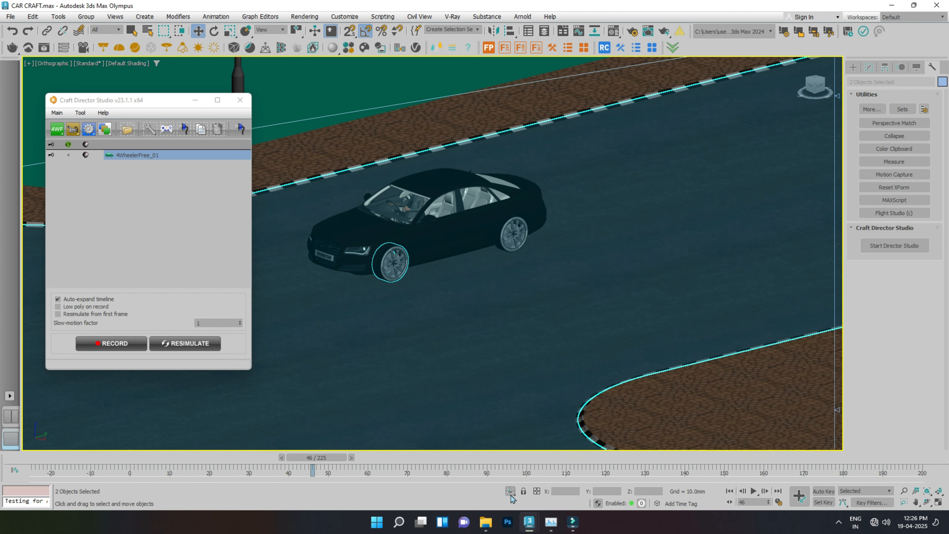
click(510, 492)
key(f)
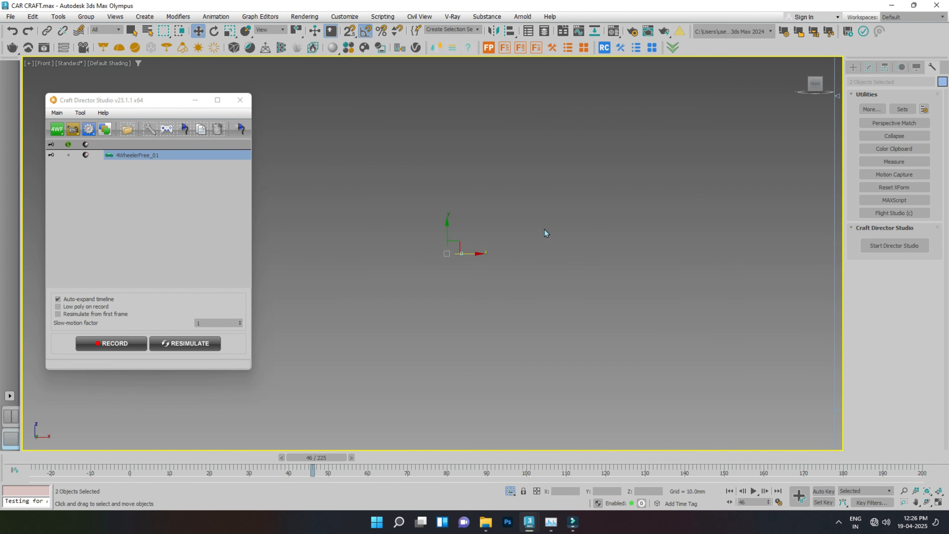
scroll(555, 221, up, 5)
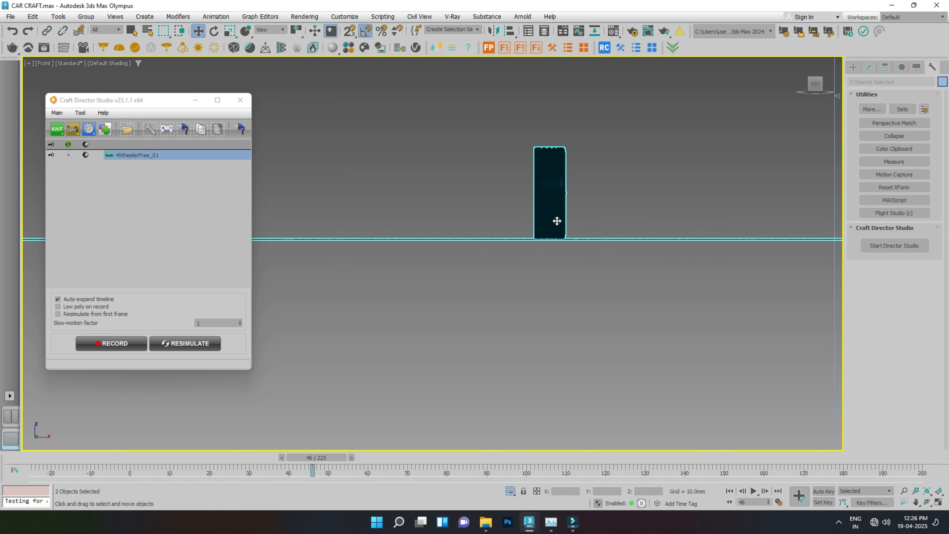
click(664, 208)
Check the wheel's contact with the road surface at frames 97, 92, 66 and 42, and end the isolation.
drag(336, 457, 534, 441)
scroll(351, 337, down, 5)
scroll(405, 365, down, 3)
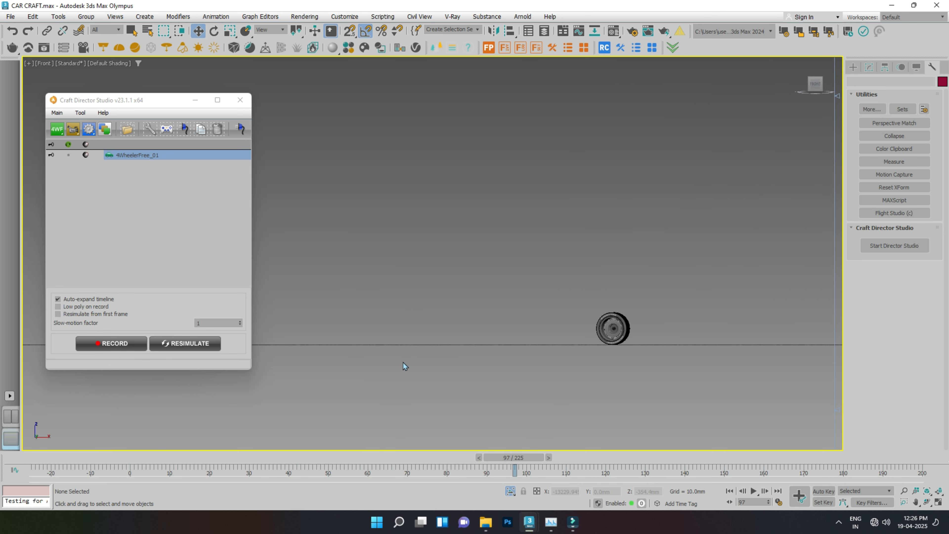
scroll(598, 348, up, 10)
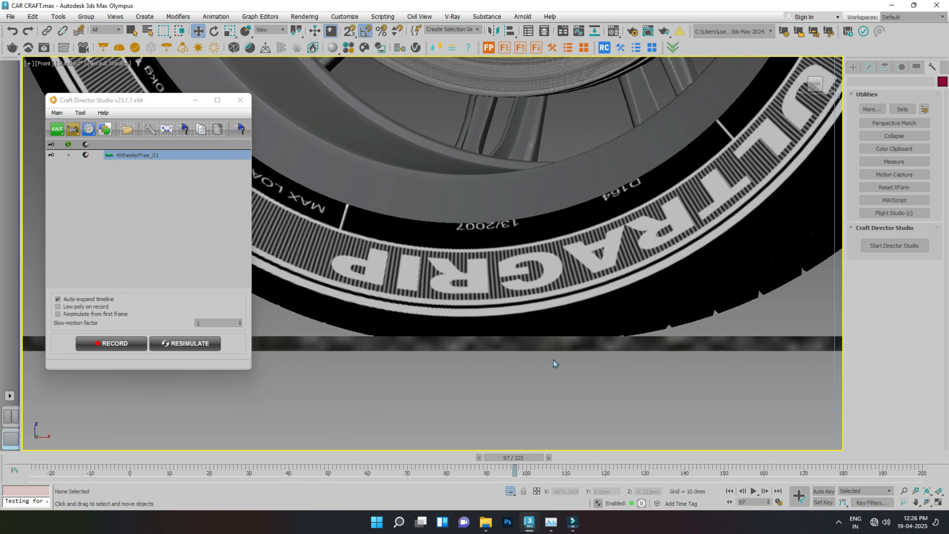
drag(504, 463, 485, 463)
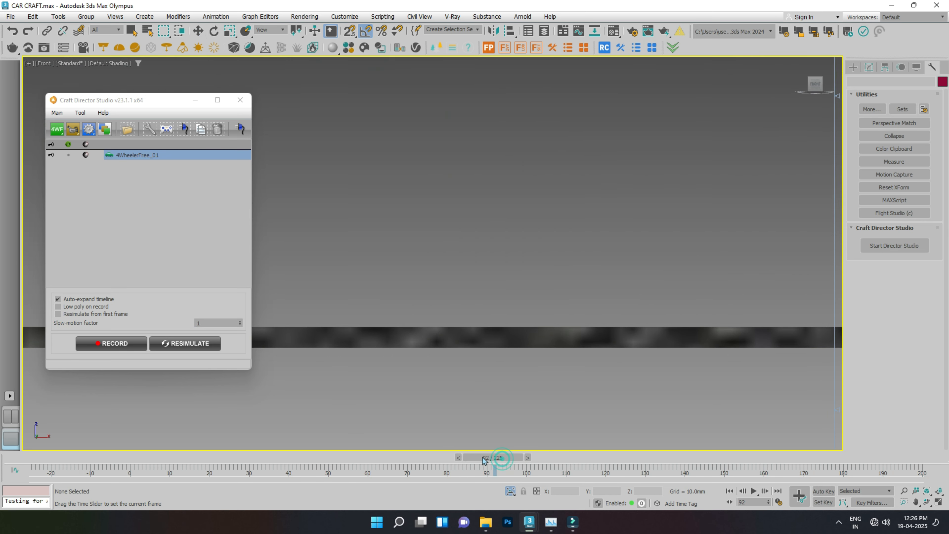
scroll(415, 338, down, 8)
scroll(415, 337, up, 2)
scroll(414, 338, down, 5)
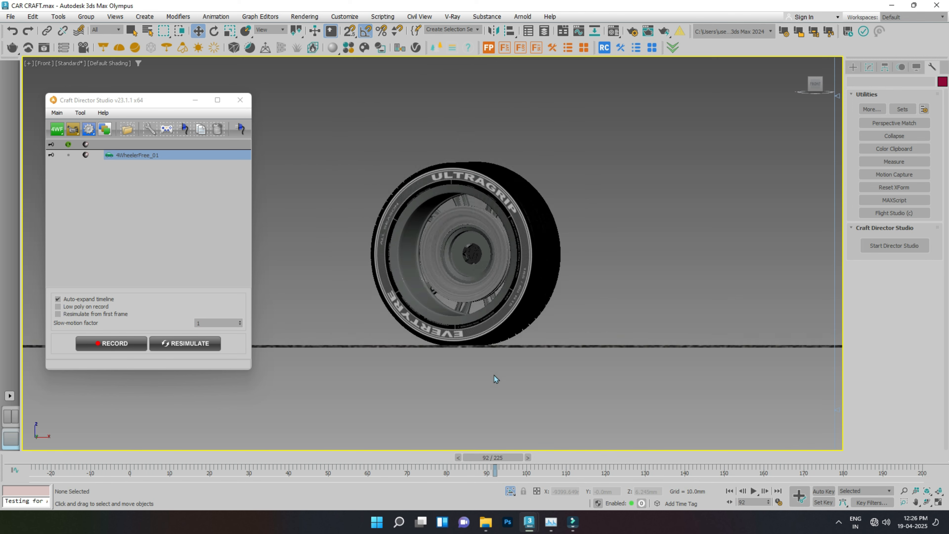
drag(494, 457, 392, 456)
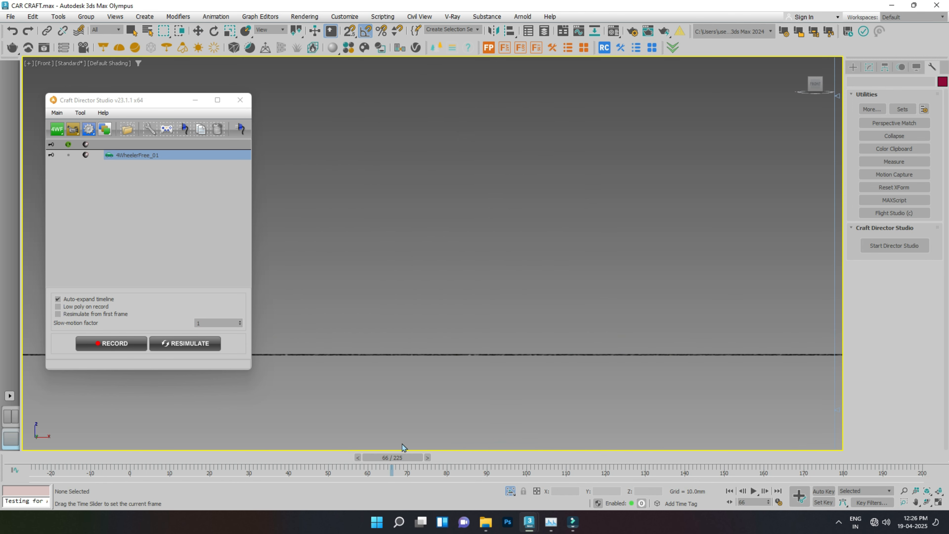
scroll(410, 322, up, 10)
scroll(531, 297, down, 8)
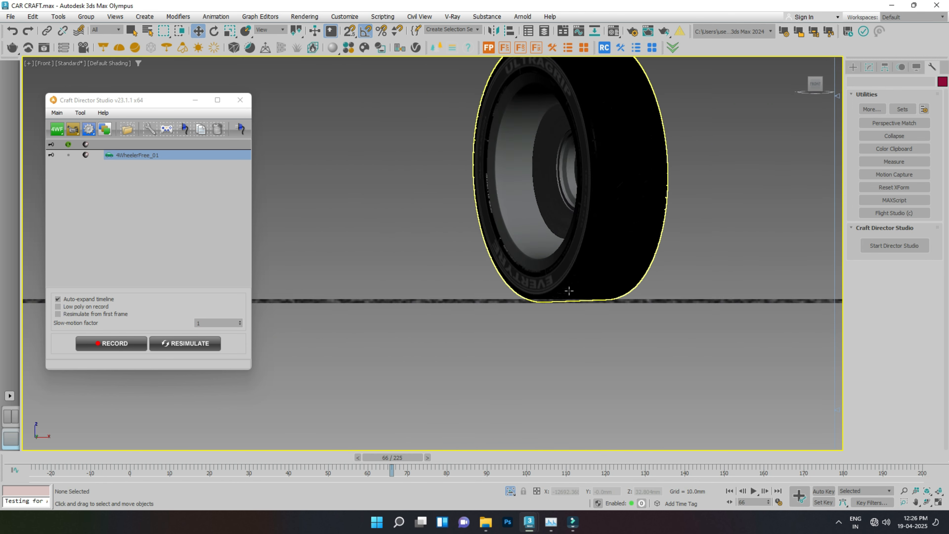
drag(406, 458, 311, 451)
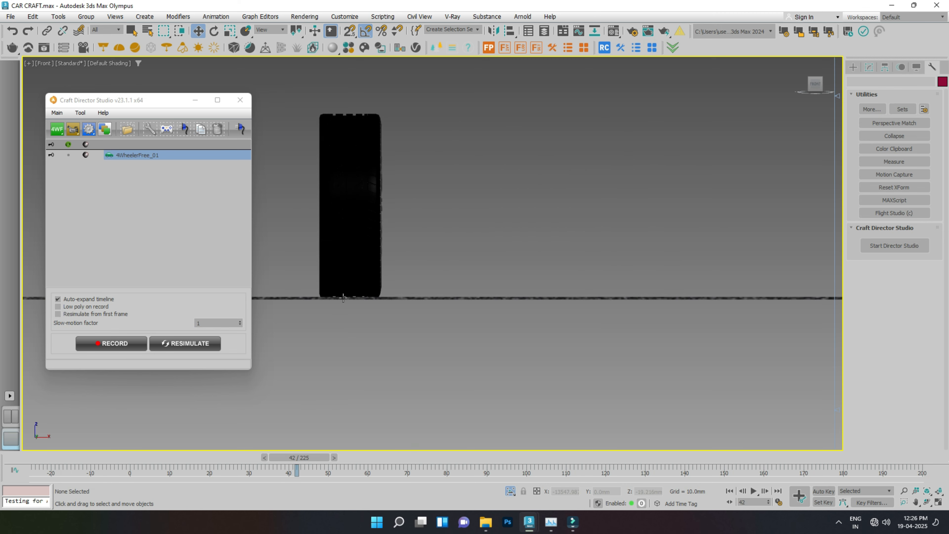
scroll(351, 281, up, 7)
scroll(409, 268, down, 7)
scroll(409, 269, down, 6)
alt+middle_drag(508, 329, 504, 356)
click(511, 492)
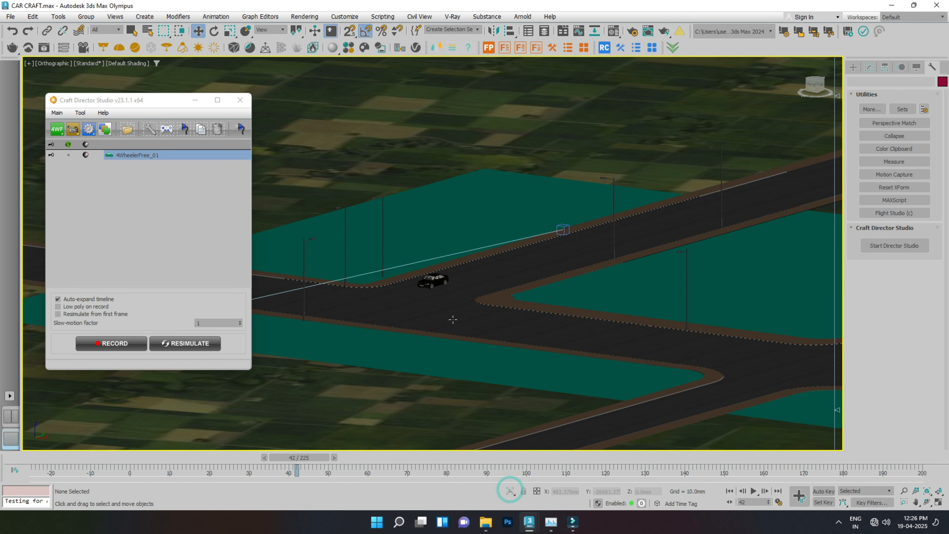
Show the scene through CAM_1, scrub back to the start of the drive and move the Craft Director Studio window clear of the car.
key(c)
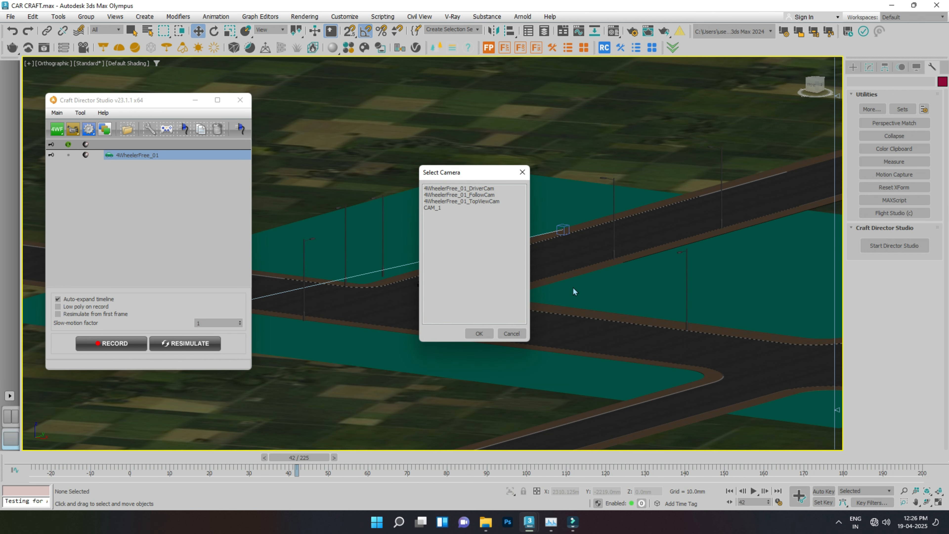
click(479, 336)
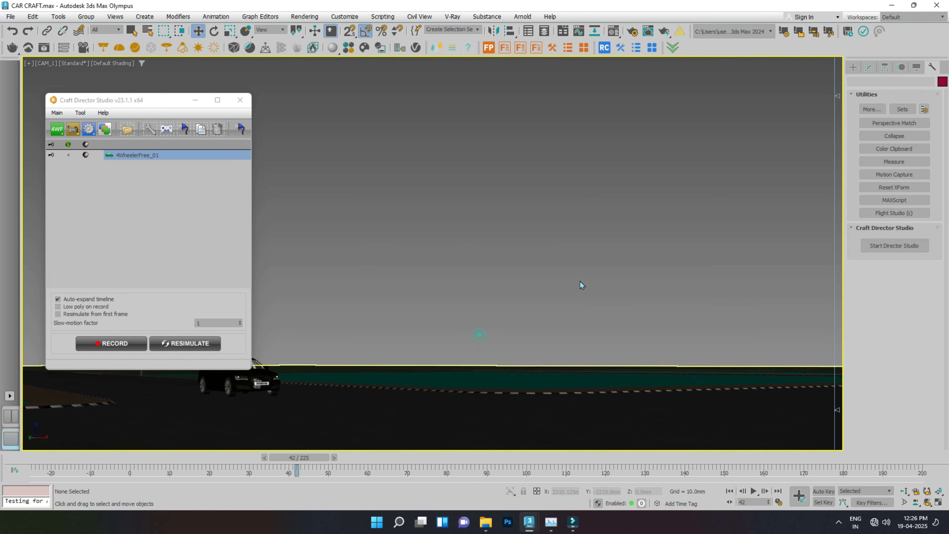
drag(281, 461, 68, 458)
drag(133, 104, 587, 91)
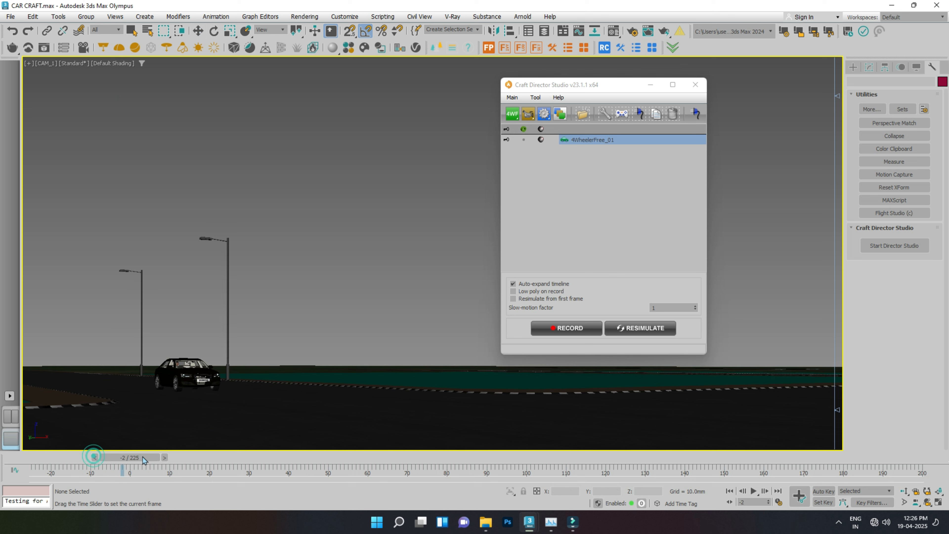